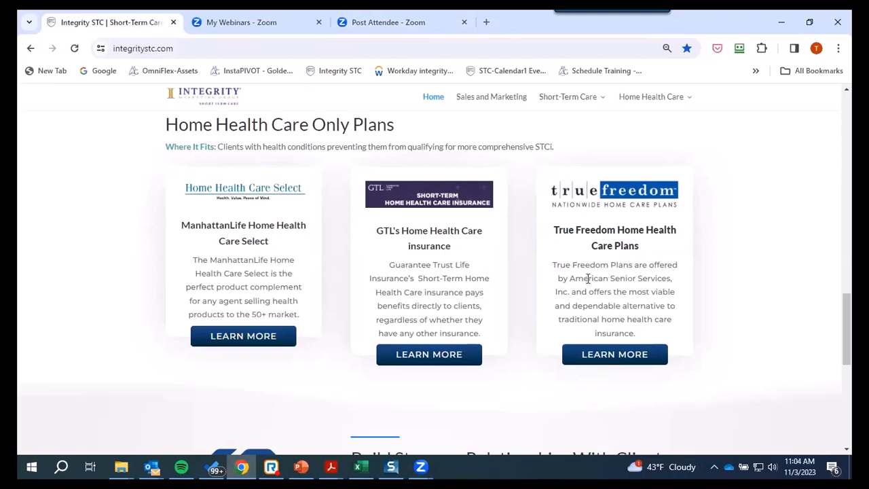
- Open the ManhattanLife agent portal from a new browser tab with the saved Manhat-Mktg-NIB login in RoboForm
scroll(442, 307, "up", 8)
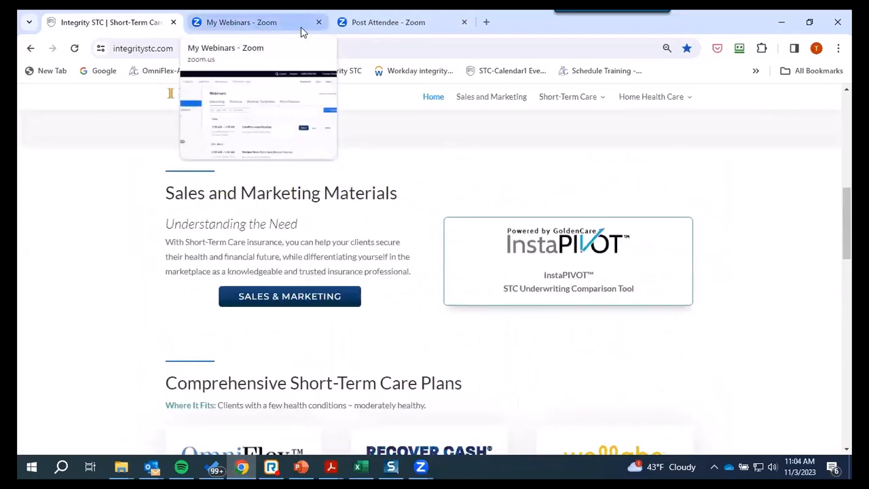
left_click(487, 22)
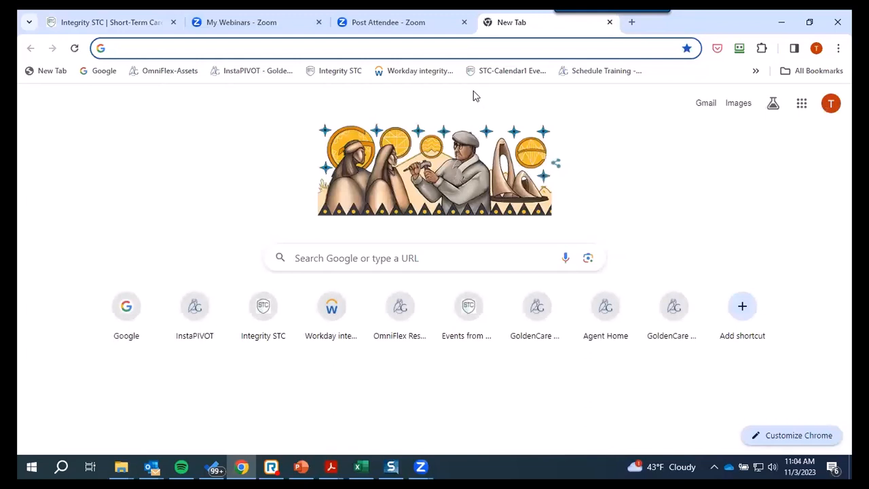
left_click(739, 49)
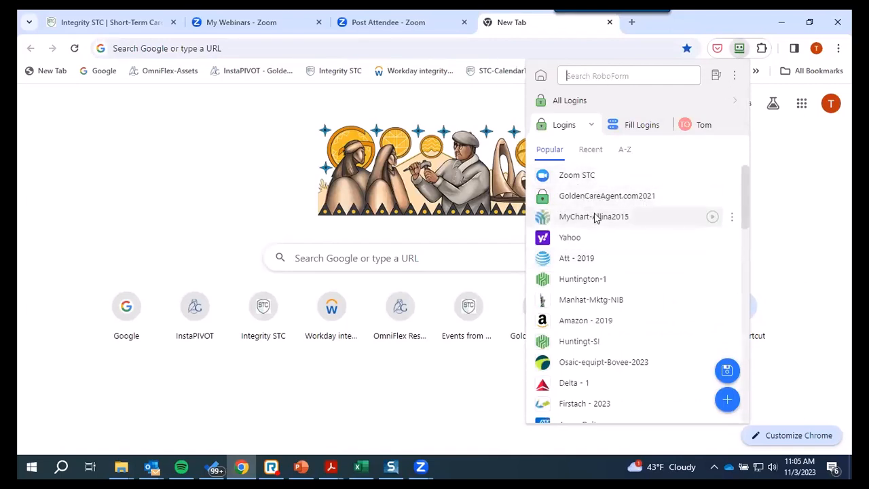
scroll(566, 214, "down", 2)
scroll(597, 285, "up", 2)
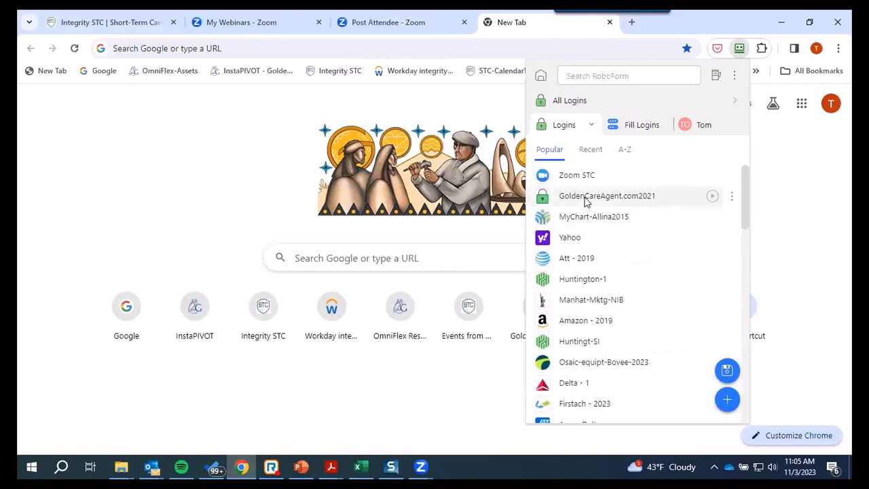
scroll(585, 217, "down", 2)
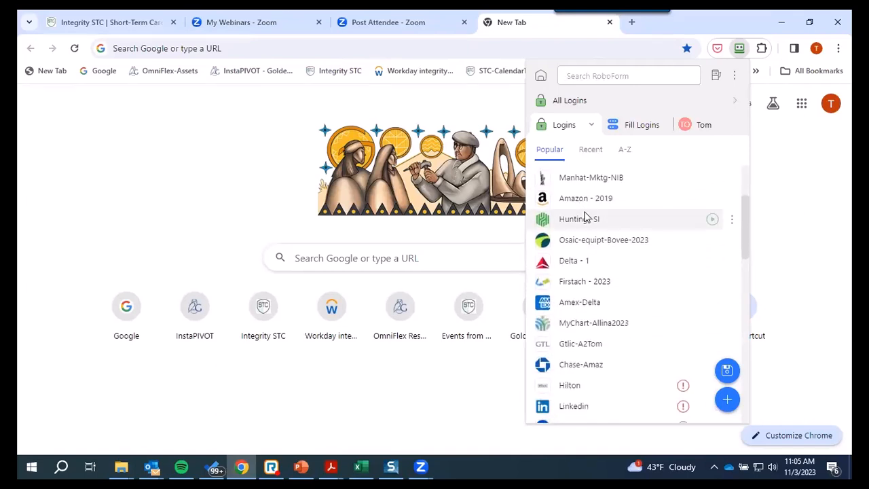
left_click(581, 185)
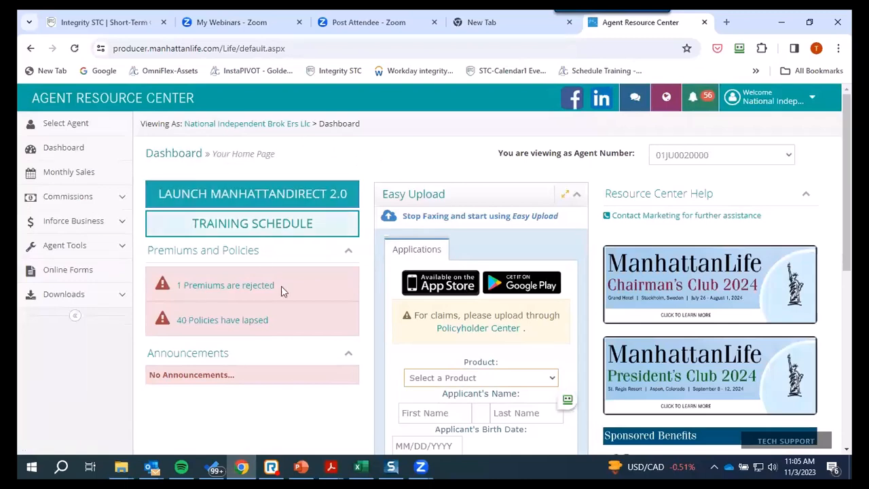
- Switch to the OmniFlex-Rate-2023-10-04.xlsb workbook in Excel, review the Quote-1or2Same sheet's benefit illustration, and return to the browser
mouse_move(365, 465)
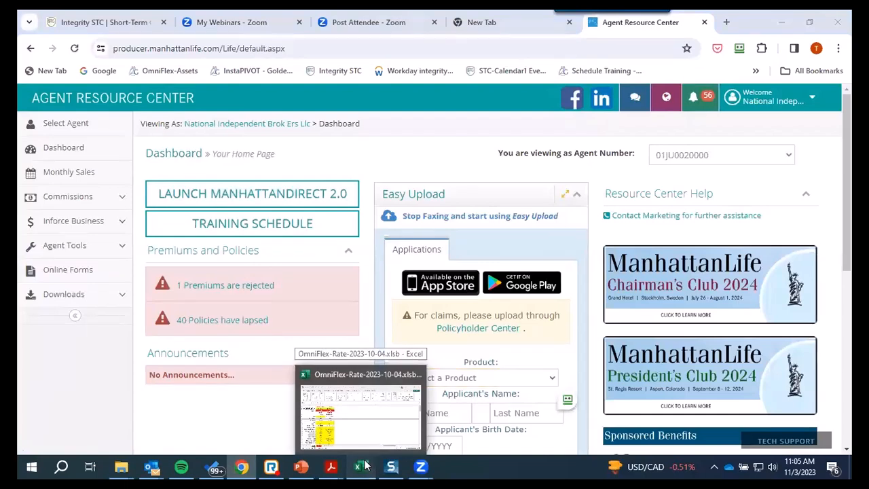
left_click(365, 465)
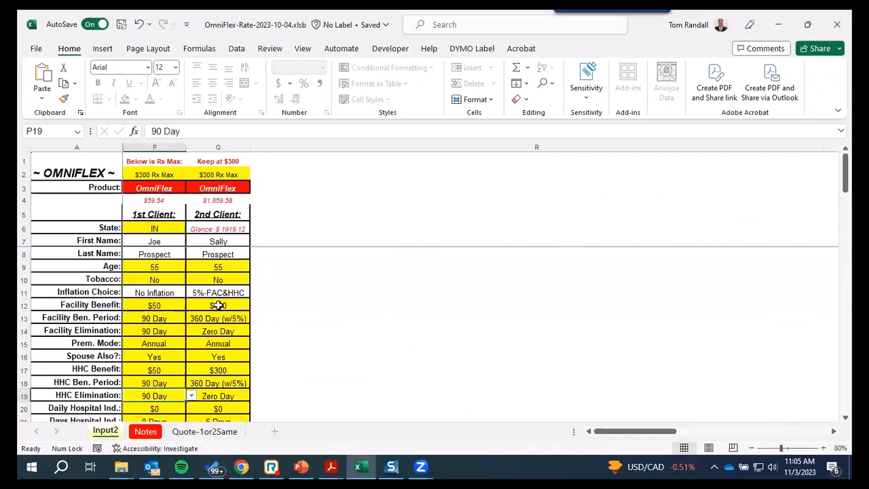
left_click(203, 431)
scroll(371, 300, "up", 8)
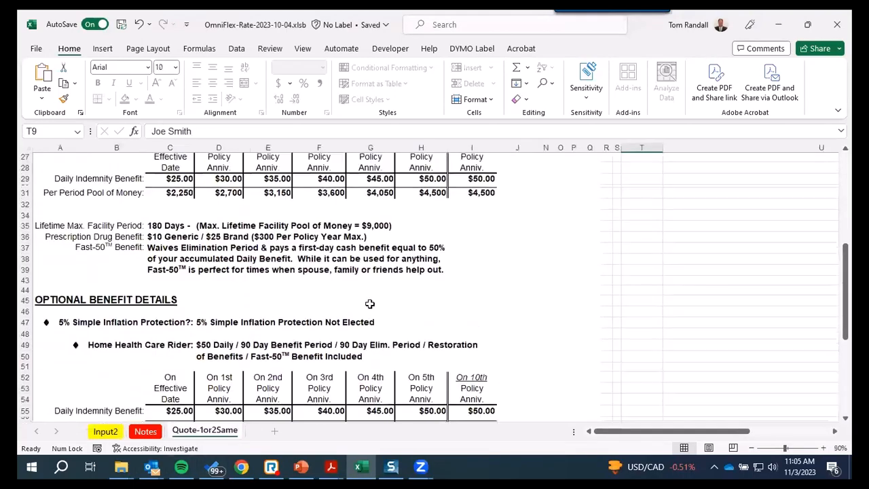
scroll(275, 330, "up", 1)
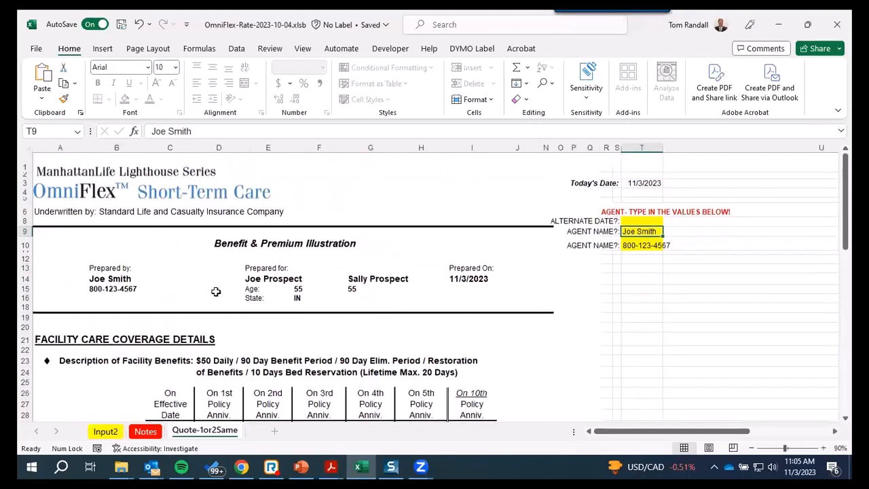
scroll(217, 291, "down", 3)
scroll(235, 310, "down", 12)
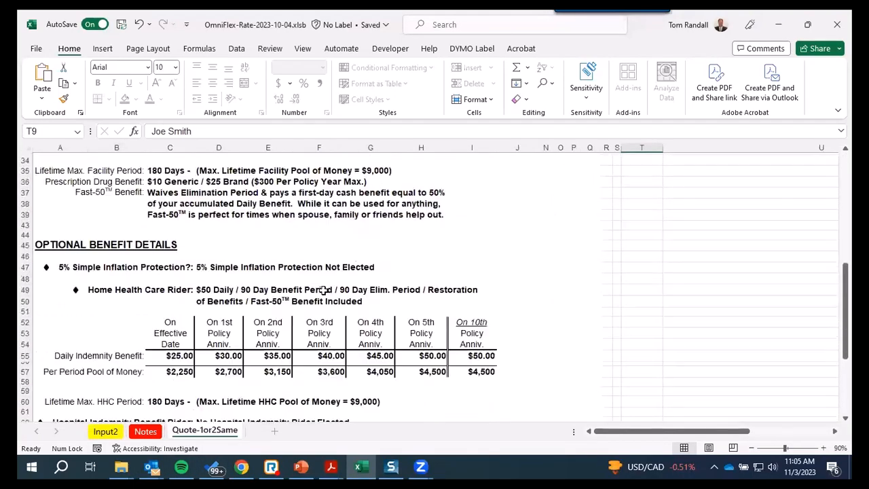
scroll(426, 304, "up", 10)
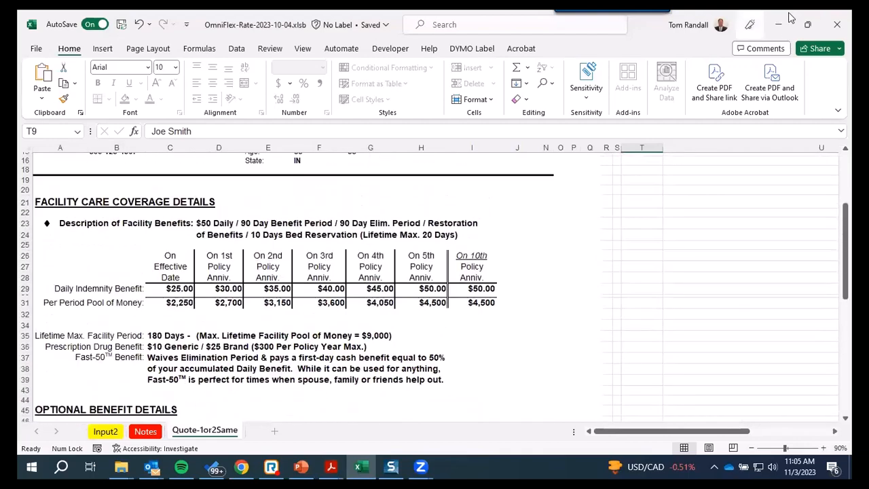
left_click(779, 25)
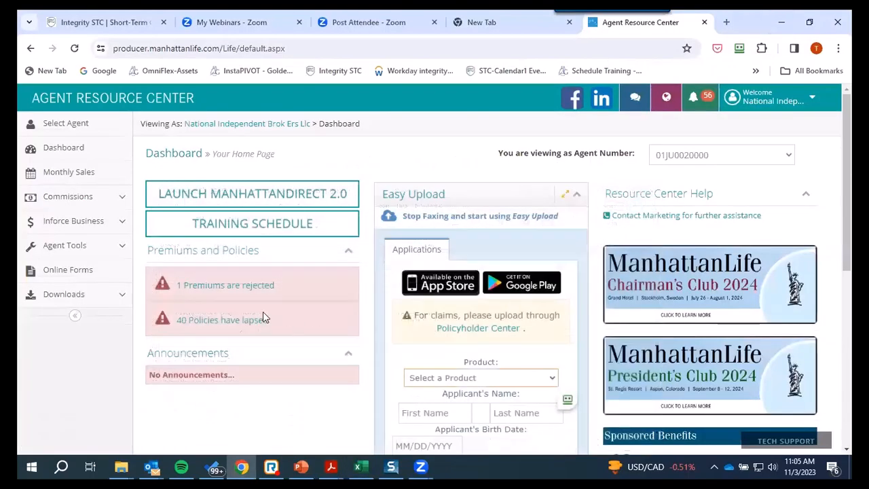
- Launch ManhattanDirect 2.0 and start a new quote for an insured in zip code 85004
left_click(216, 194)
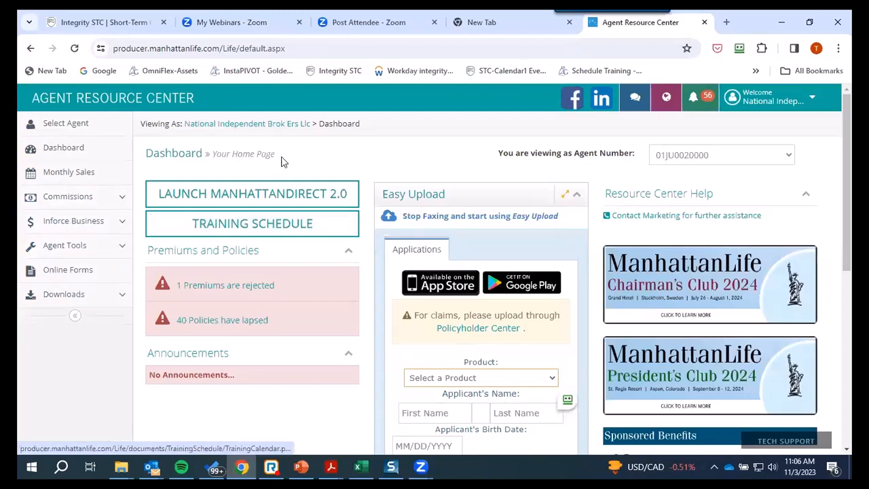
left_click(249, 196)
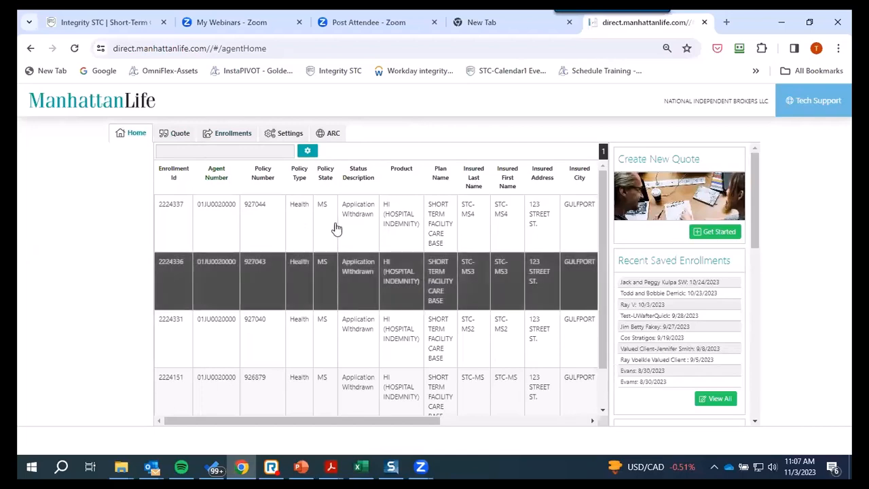
left_click(175, 135)
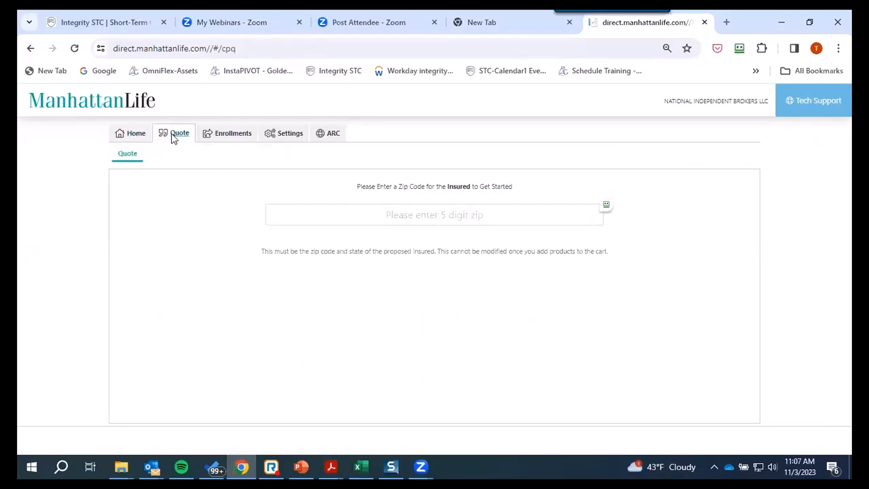
left_click(420, 215)
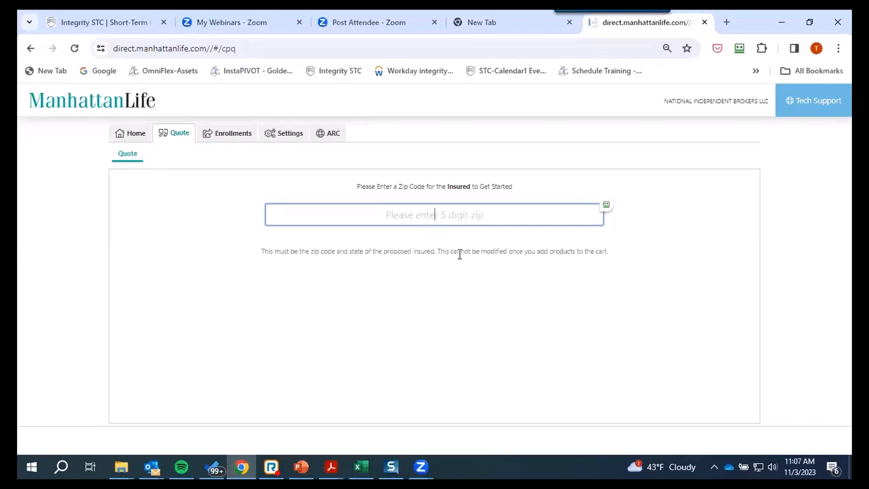
type("85004")
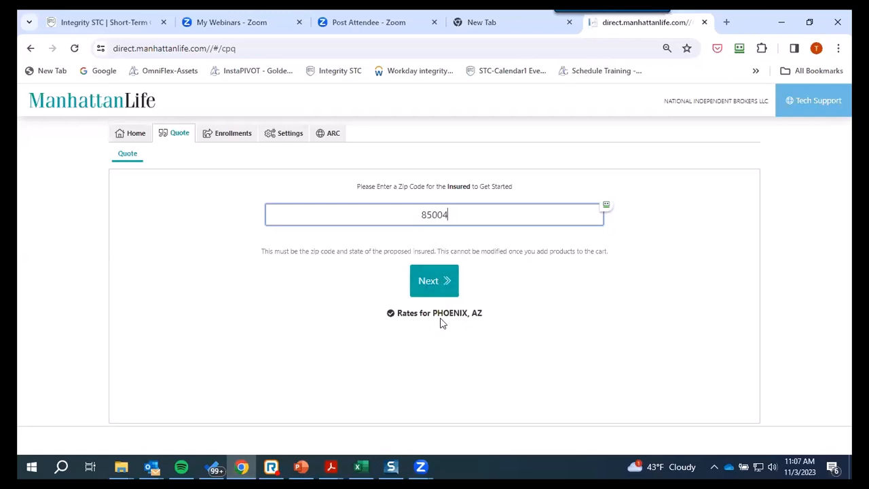
left_click(434, 284)
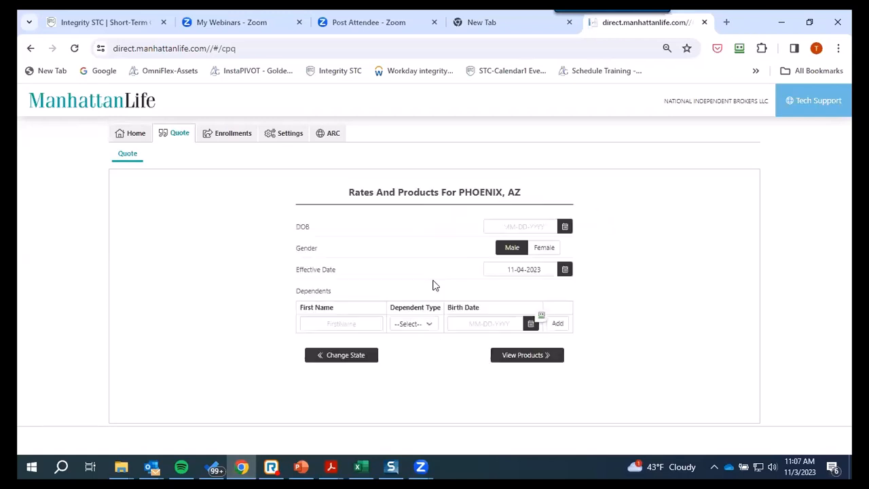
- Enter the insured's date of birth for the quote
left_click(513, 228)
left_click(514, 226)
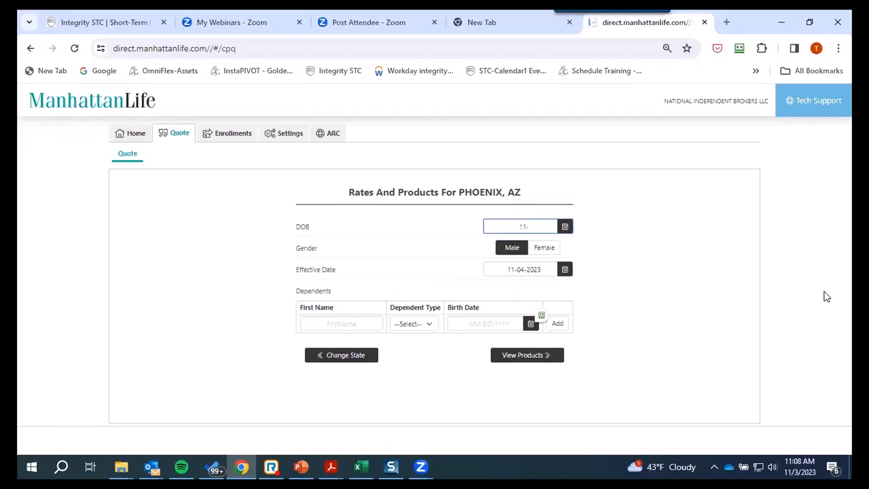
type("1961")
- Set the quote's effective date to 11-15-2023
left_click(564, 273)
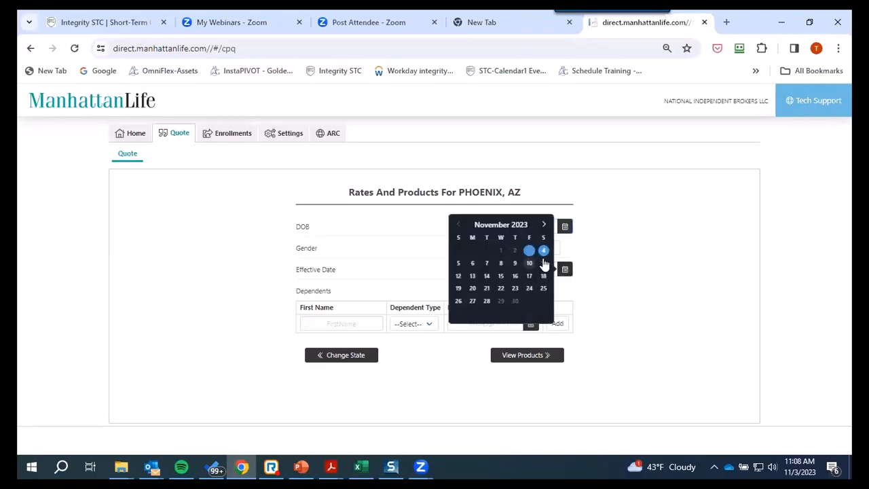
left_click(602, 266)
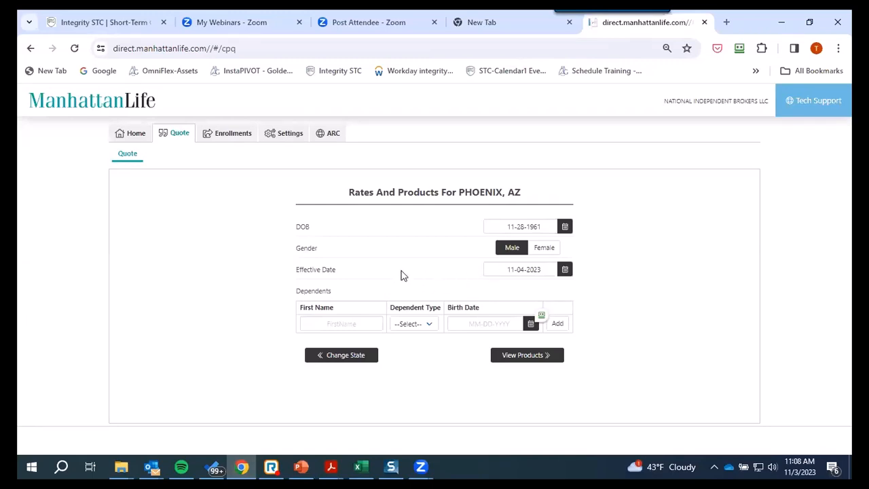
left_click(565, 271)
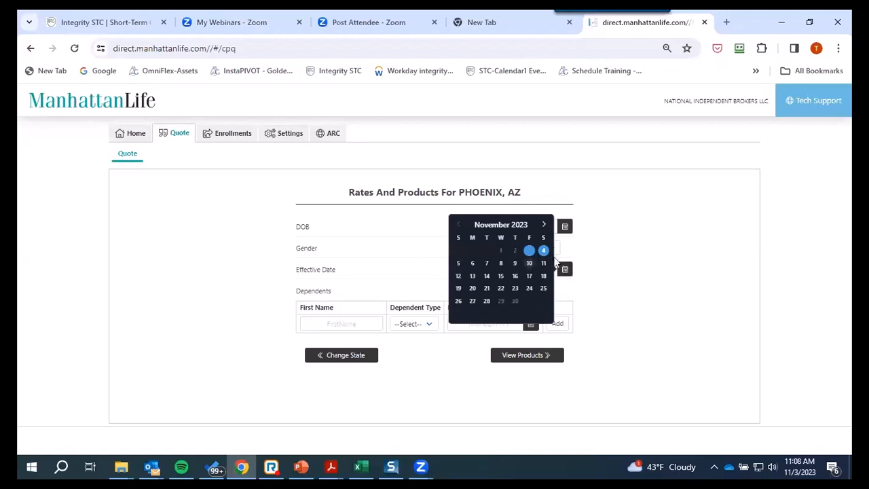
left_click(647, 280)
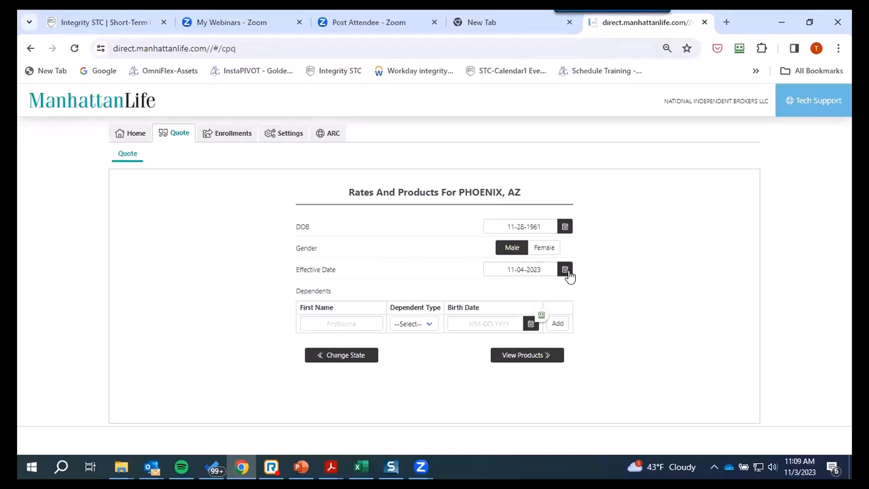
left_click(565, 270)
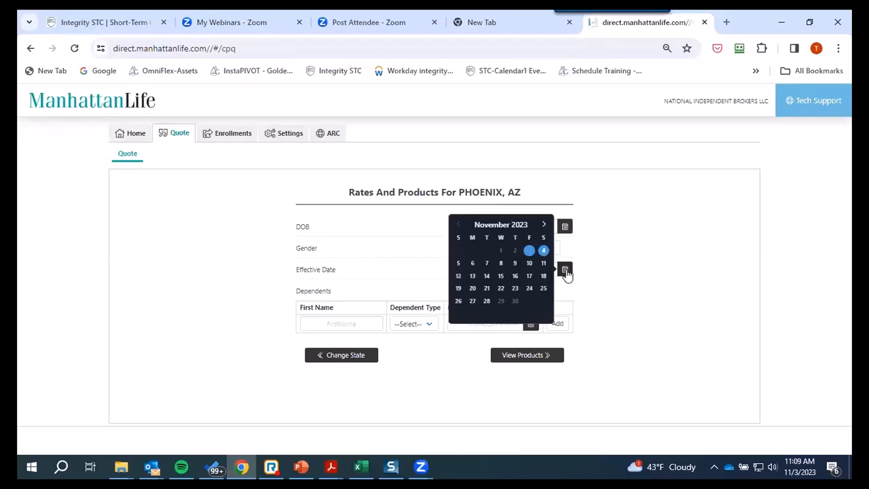
left_click(500, 275)
left_click(618, 279)
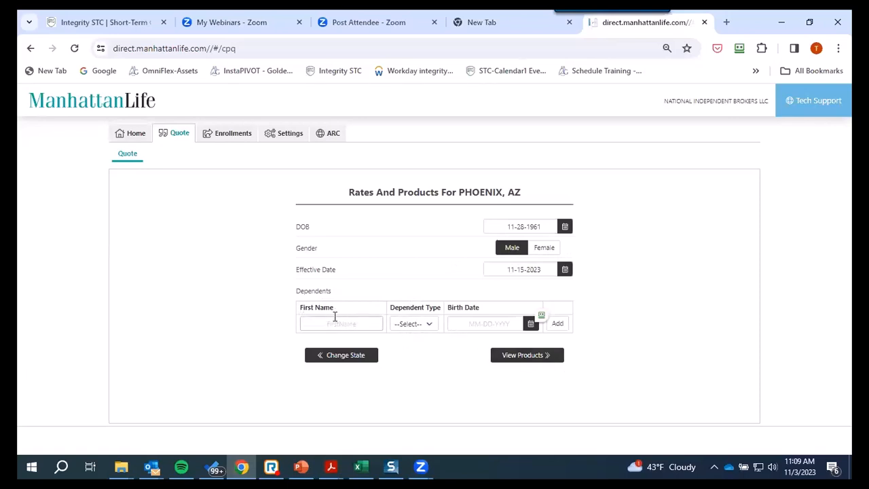
- Display the available products for the quote and select OmniFlex Short-Term Care
left_click(529, 355)
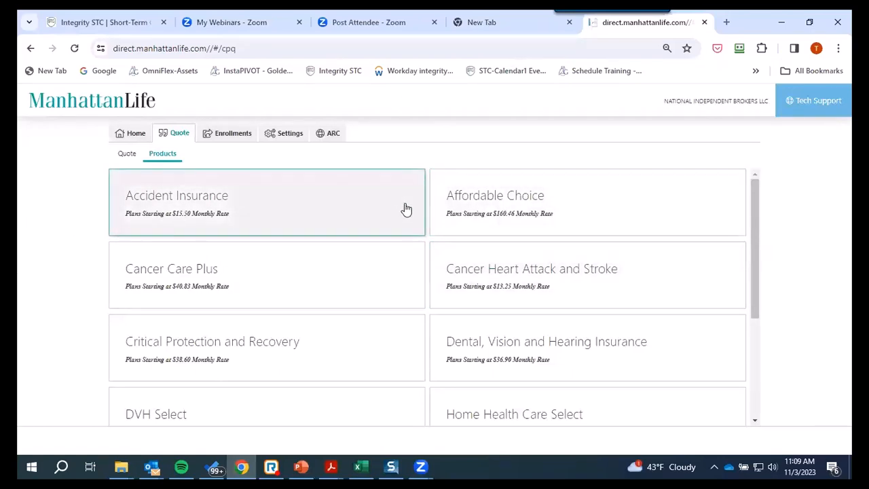
scroll(407, 264, "down", 1)
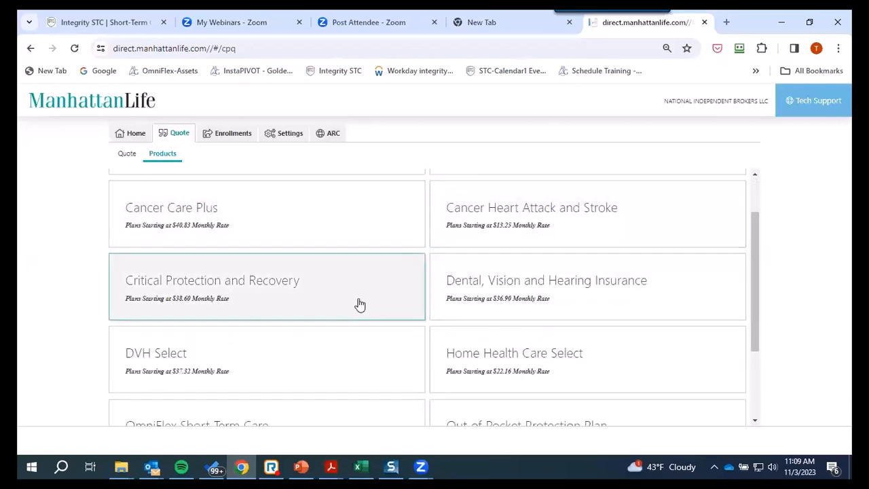
scroll(255, 256, "down", 1)
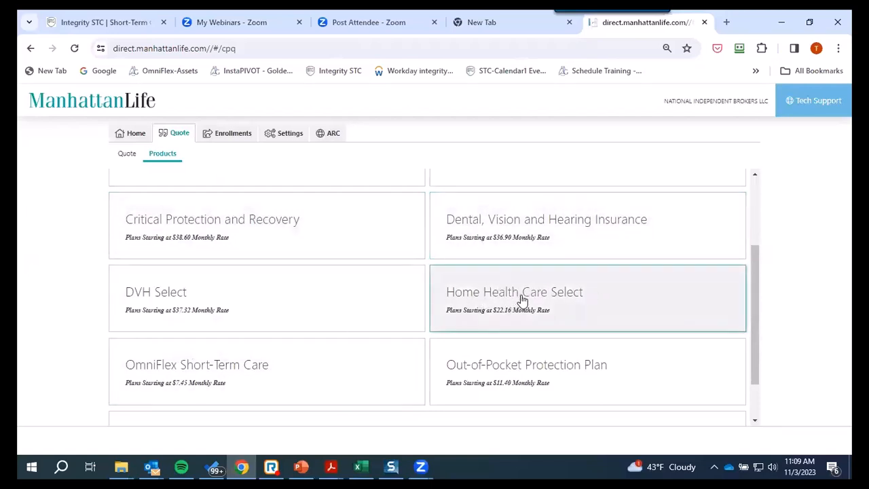
left_click(193, 370)
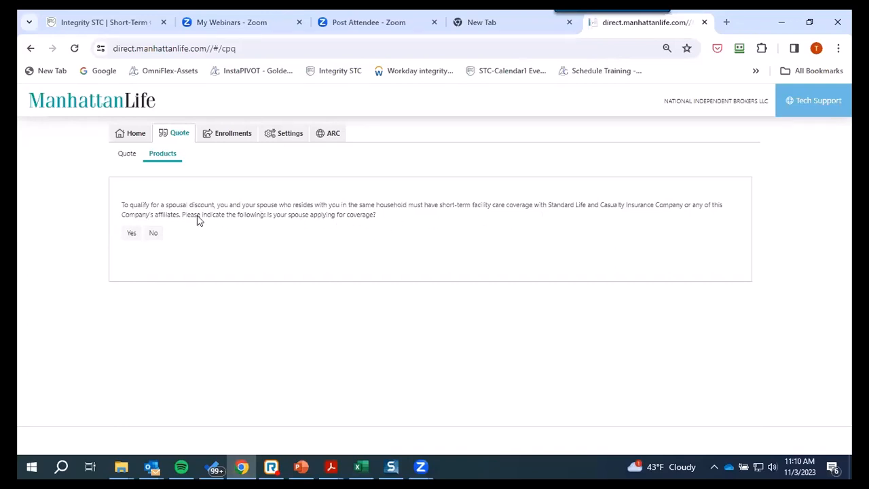
- Add the spouse as an applicant with first name, last name and birth date, and choose the Full Quote option
left_click(131, 234)
left_click(212, 303)
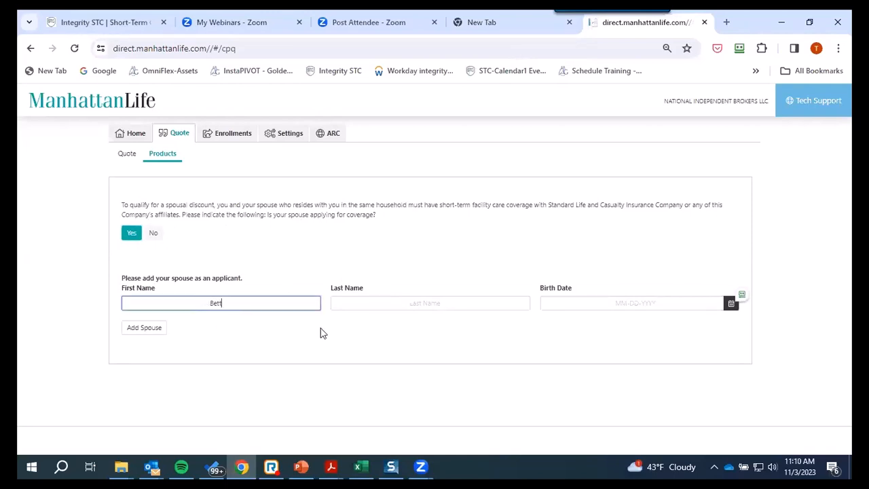
key("Tab")
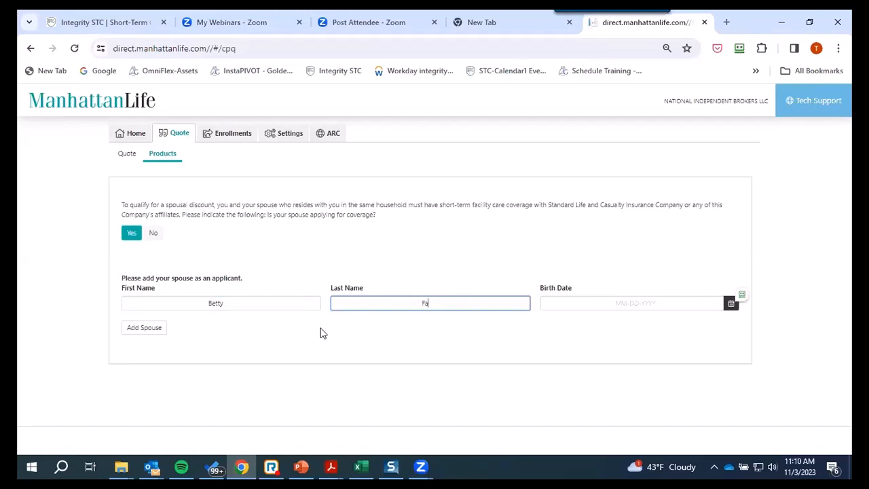
key("Tab")
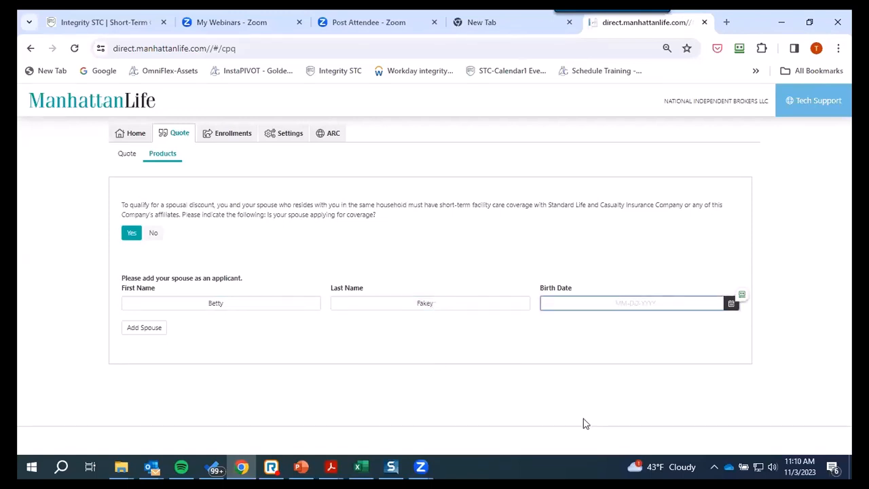
type("12-15-1961")
left_click(139, 329)
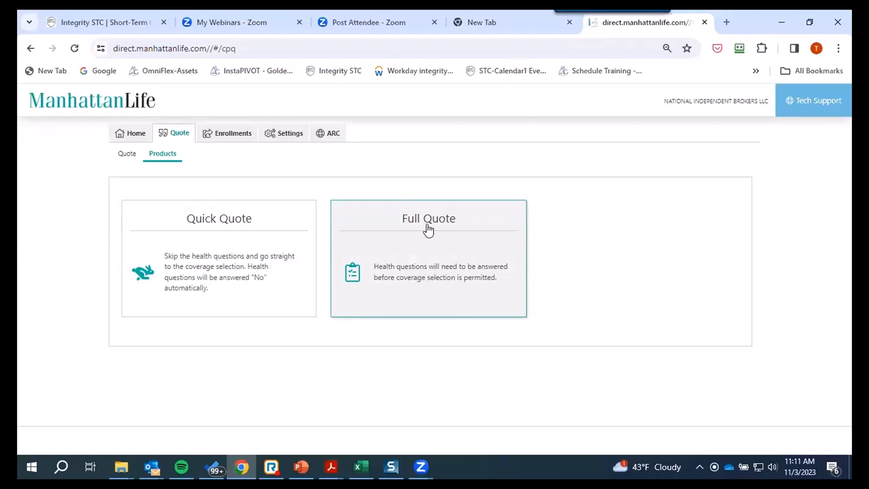
left_click(423, 267)
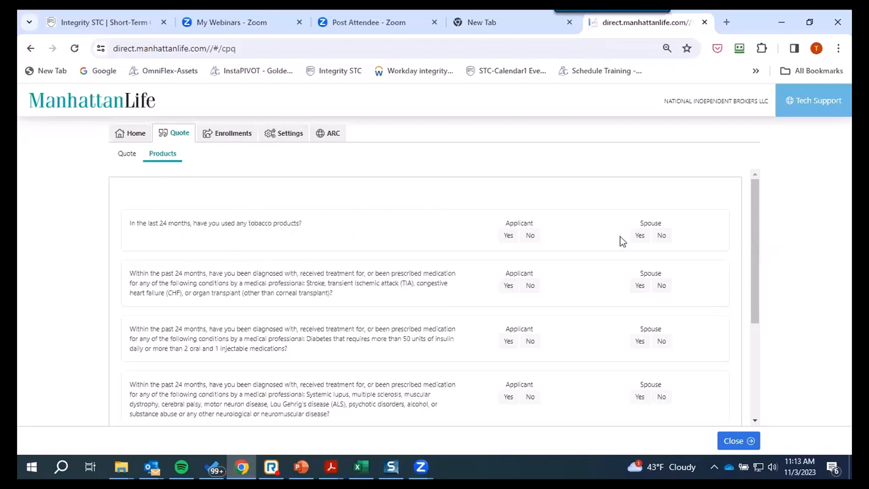
- Answer No to the 24-month tobacco use question for both the applicant and the spouse
left_click(530, 238)
left_click(662, 235)
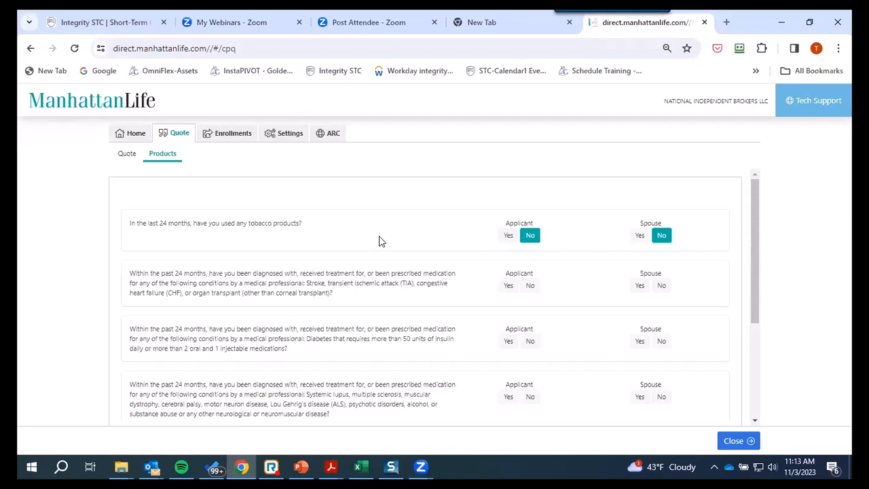
scroll(243, 292, "down", 1)
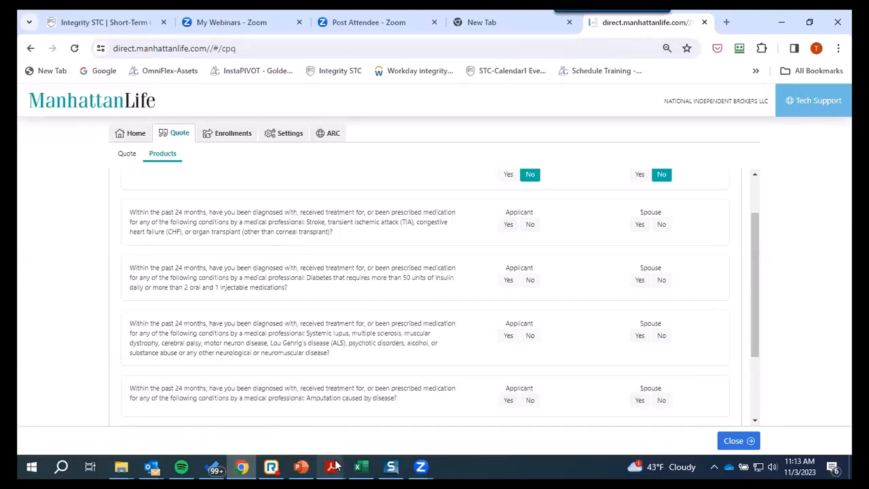
- Switch to AL7060.pdf in Acrobat and look through the short-term care application up to Health Questions Part I, enlarged for reading
mouse_move(335, 465)
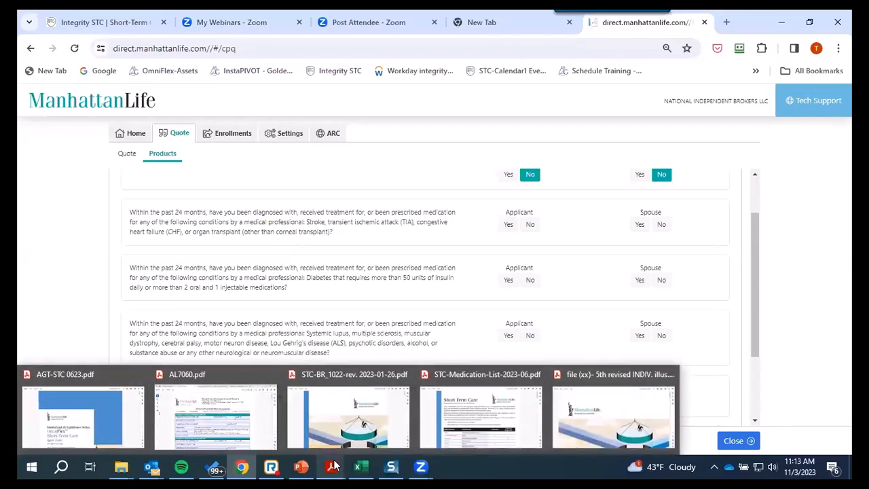
left_click(254, 422)
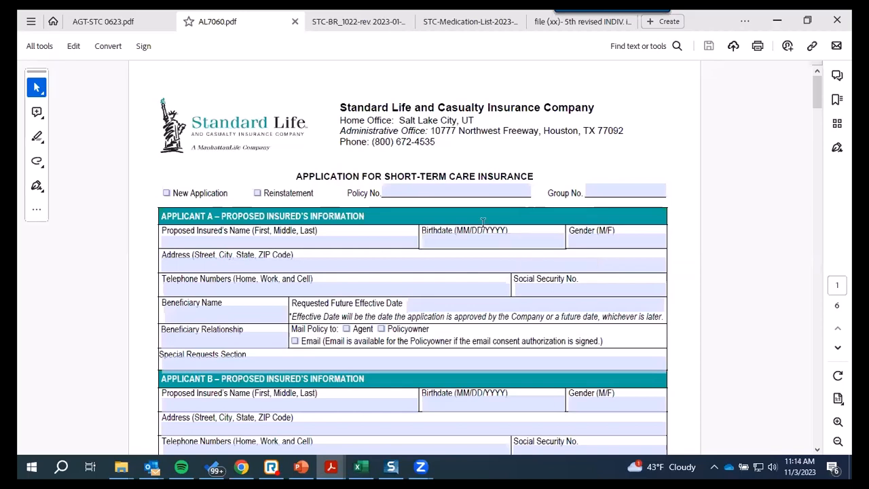
scroll(370, 245, "down", 4)
scroll(377, 285, "down", 15)
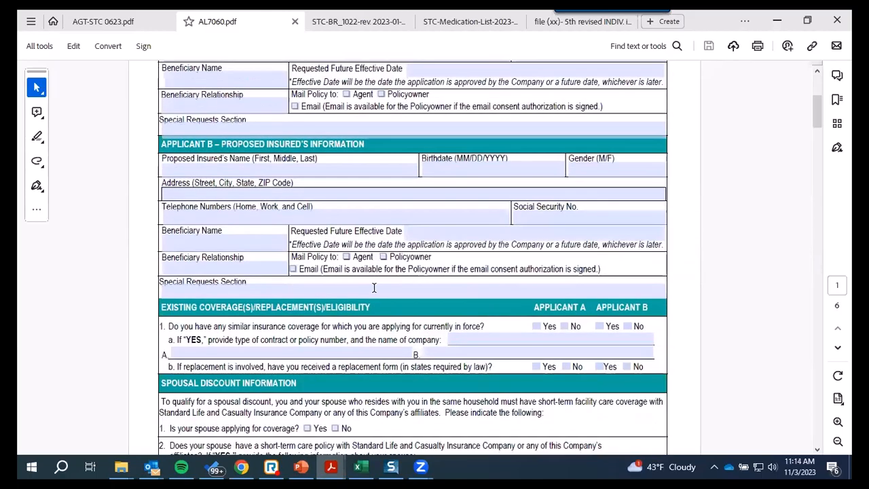
scroll(372, 300, "up", 15)
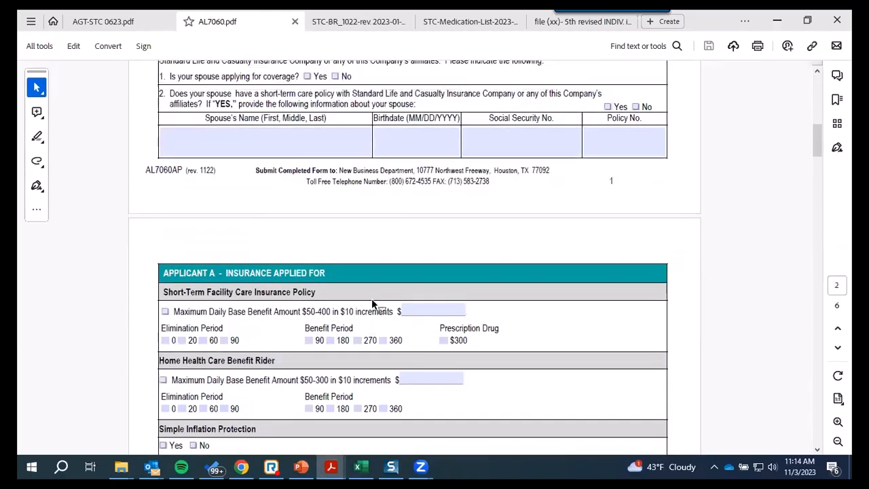
scroll(379, 293, "up", 2)
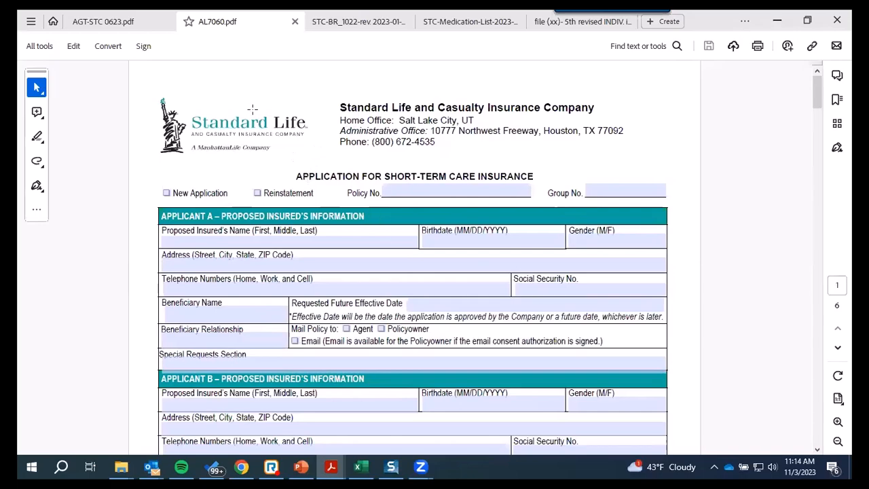
scroll(316, 252, "down", 5)
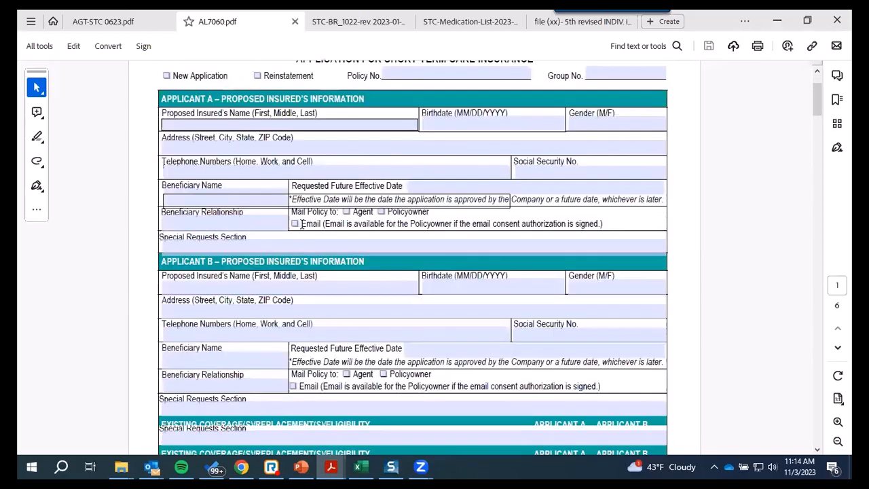
scroll(316, 252, "down", 10)
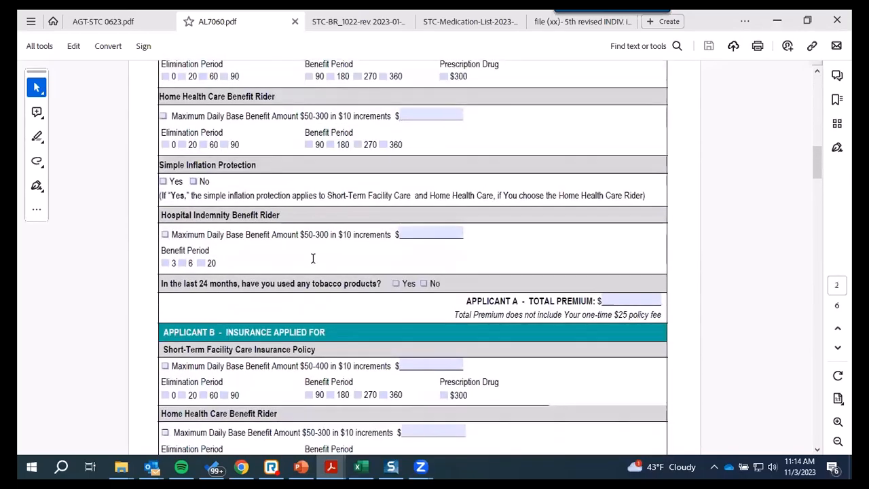
scroll(313, 262, "down", 10)
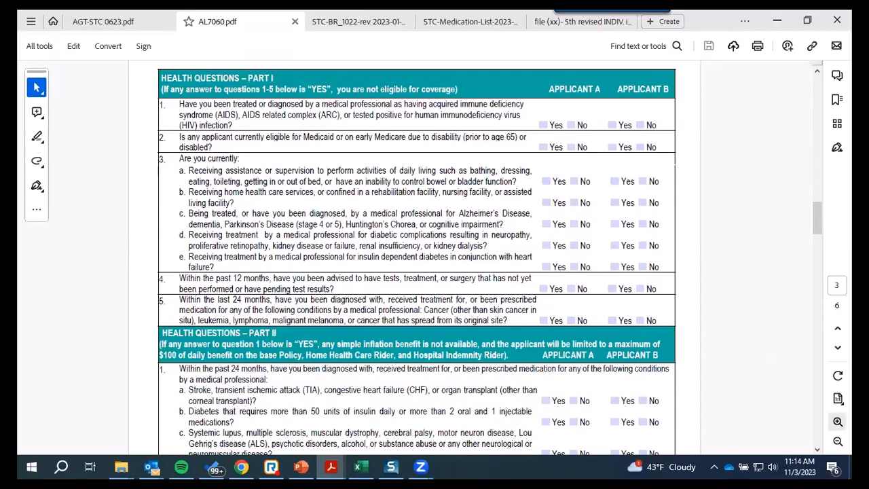
left_click(837, 421)
left_click(837, 421)
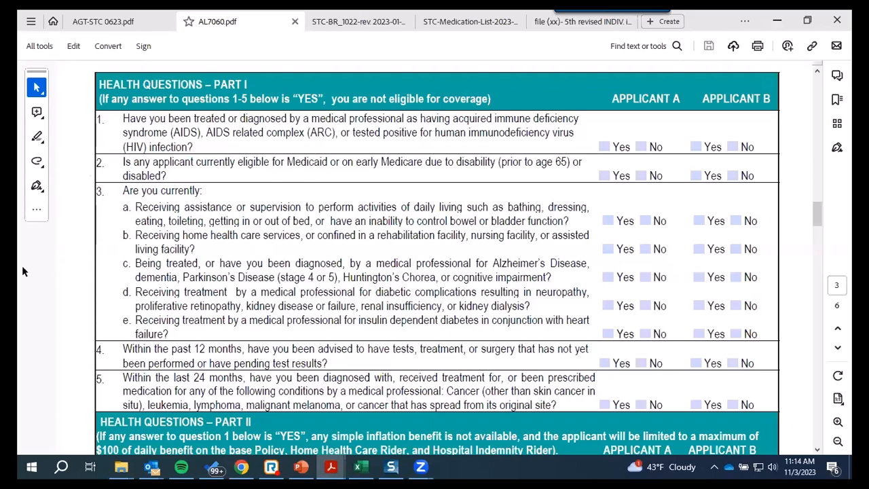
- Examine the Part I eligibility questions and the Part II benefit-limiting conditions in the application's health section
scroll(399, 221, "down", 3)
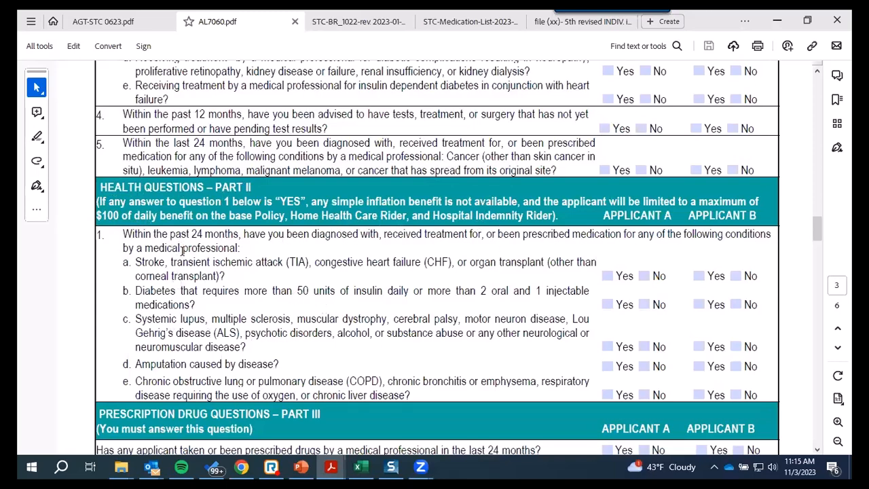
scroll(328, 289, "down", 1)
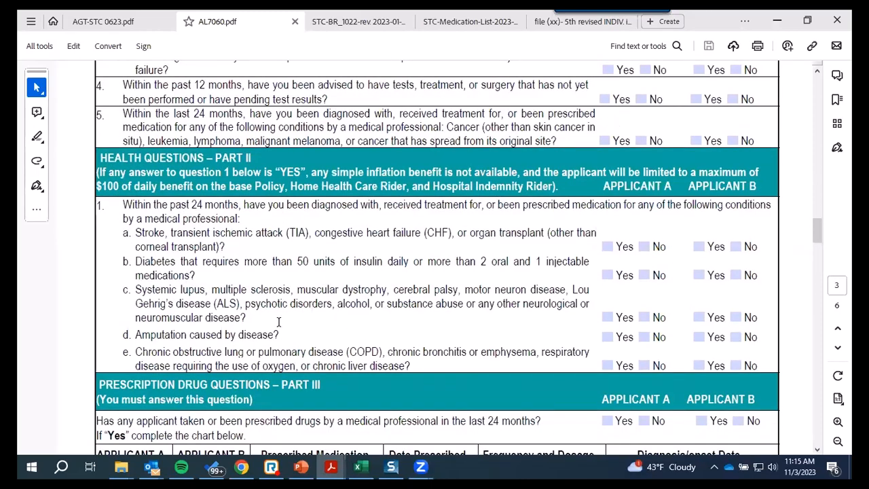
scroll(309, 319, "up", 9)
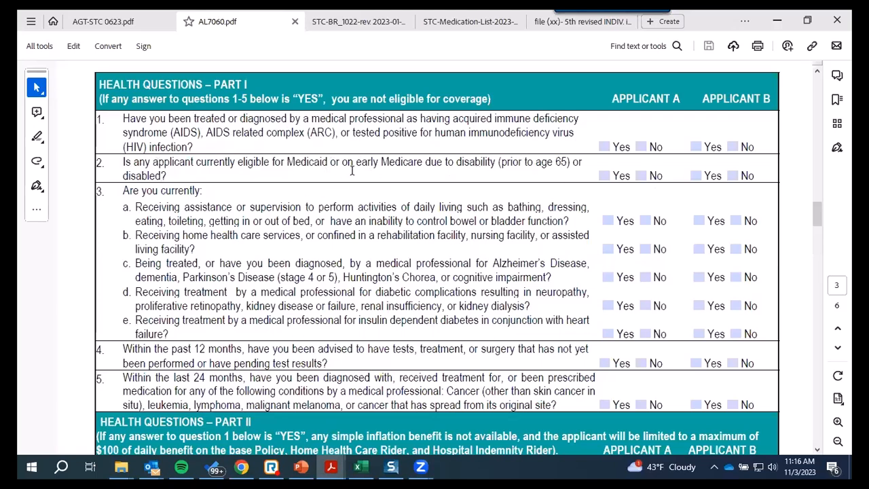
scroll(389, 180, "down", 1)
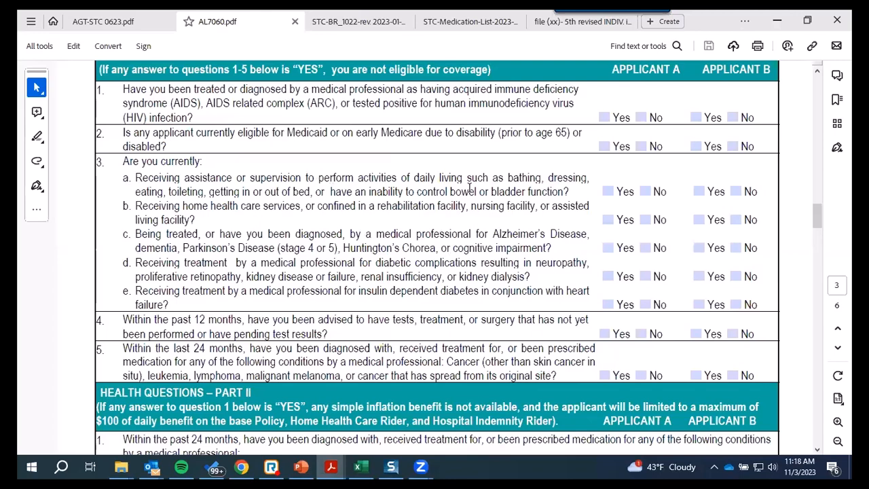
scroll(405, 217, "down", 3)
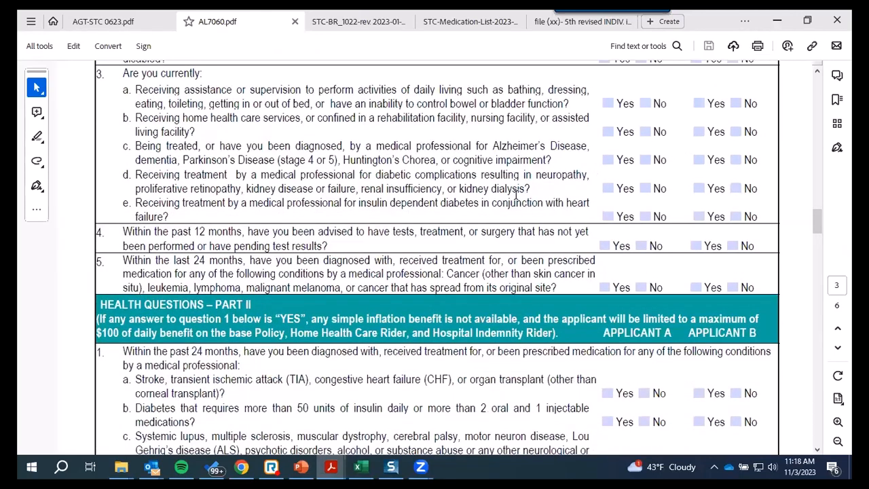
scroll(522, 192, "down", 6)
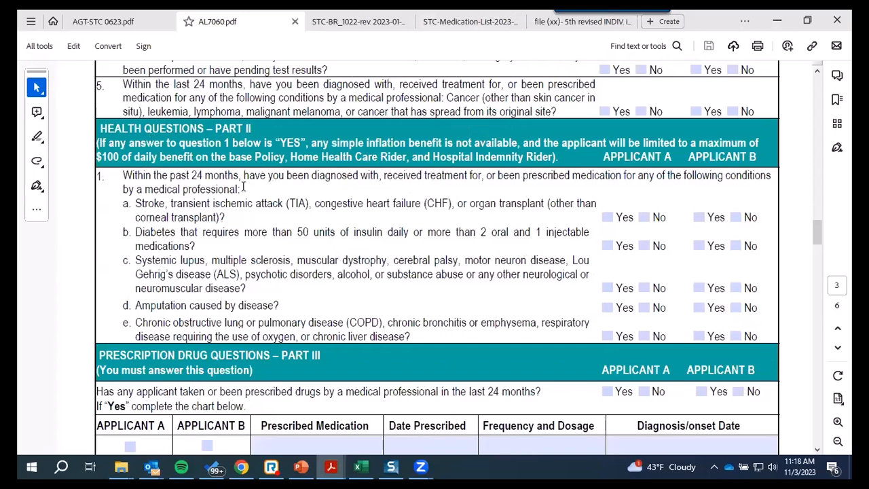
scroll(287, 196, "down", 1)
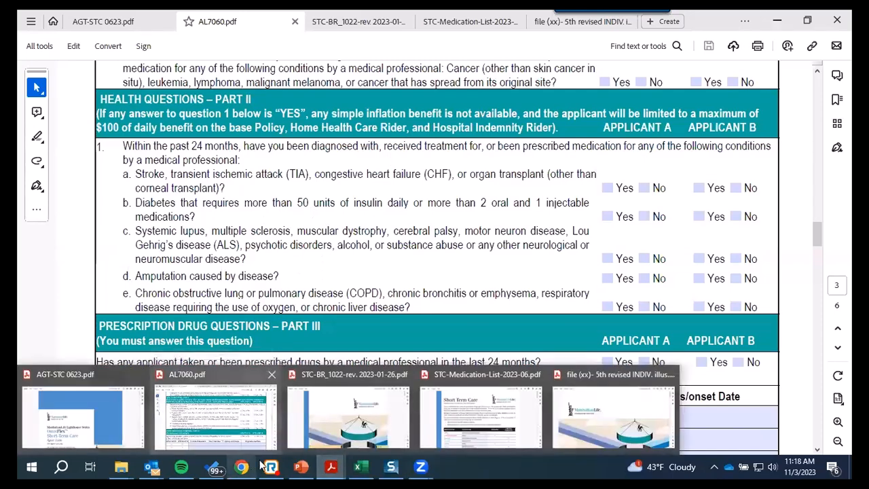
- Return to the quote in Chrome and answer No for applicant and spouse to the stroke, diabetes and systemic lupus/neurological condition questions
mouse_move(244, 466)
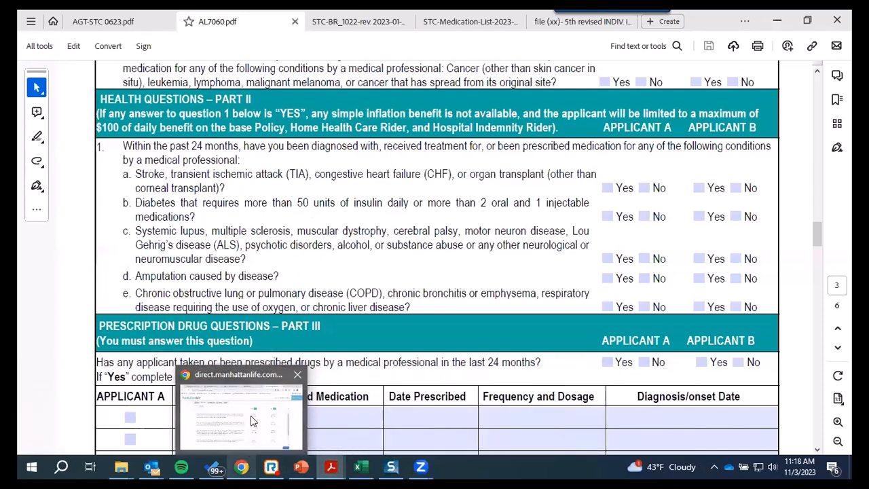
left_click(252, 424)
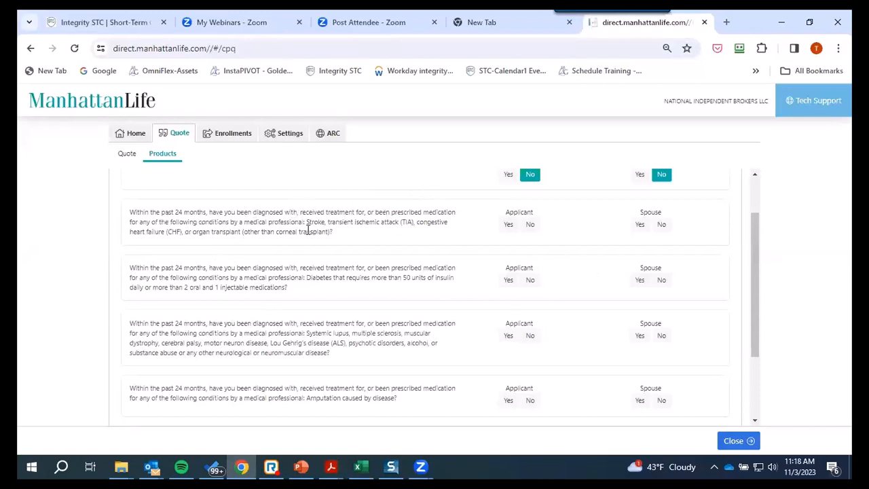
left_click(532, 228)
left_click(660, 226)
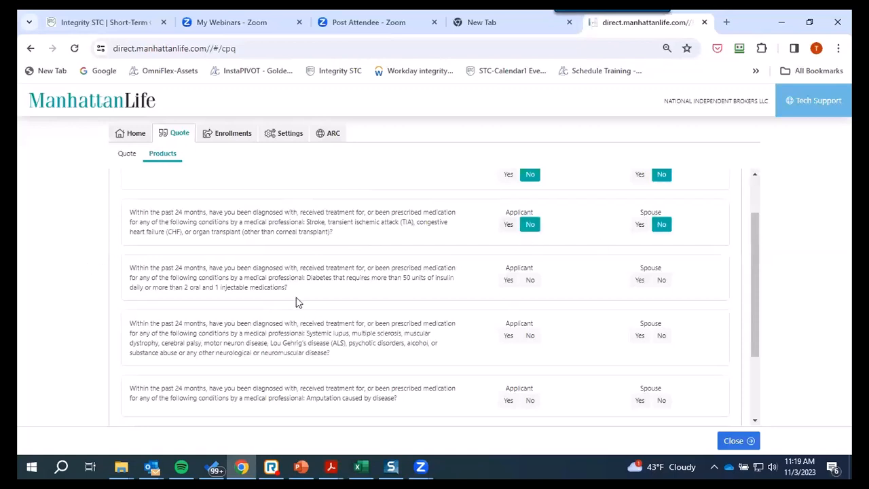
left_click(531, 281)
left_click(662, 281)
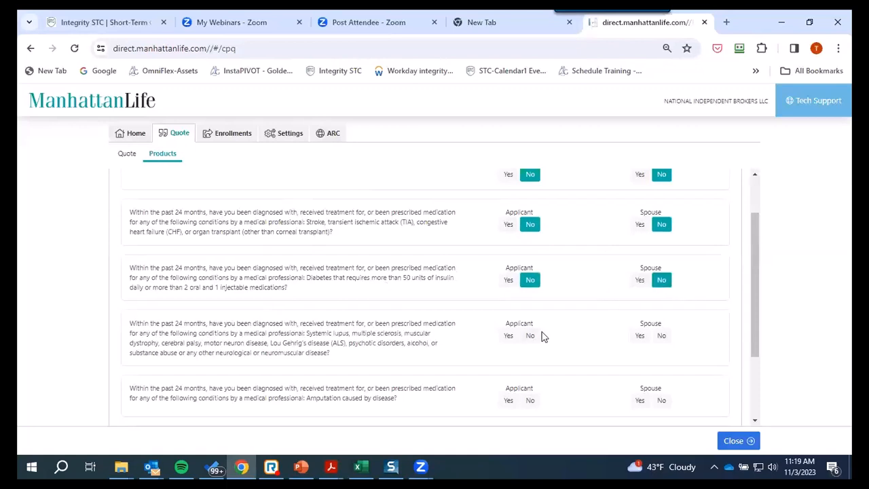
left_click(532, 336)
left_click(662, 335)
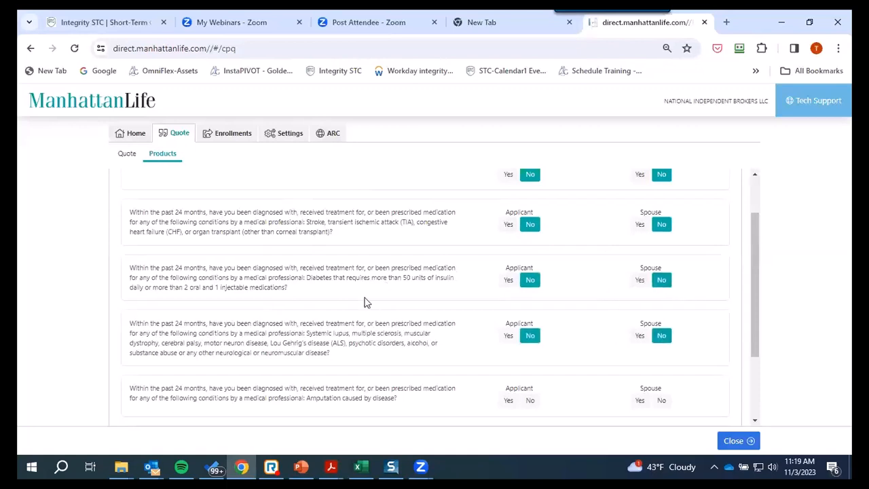
- Answer No for both applicant and spouse to the amputation and the COPD/chronic liver disease questions
scroll(367, 302, "down", 3)
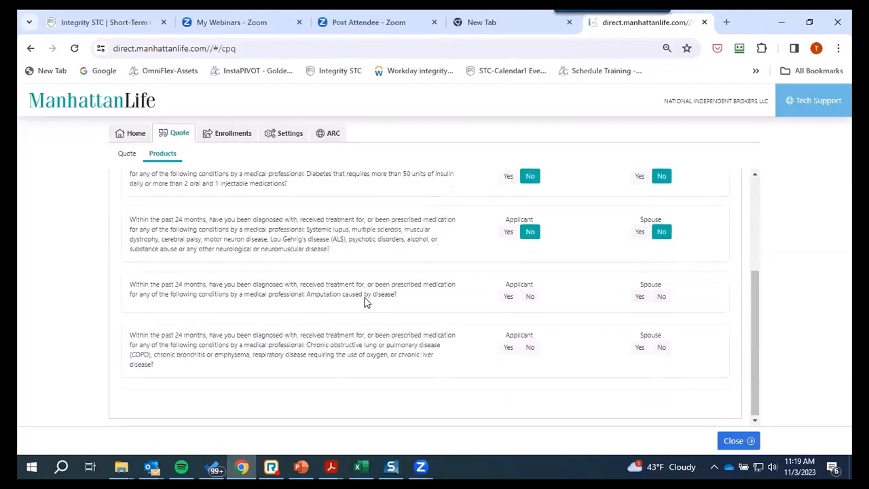
left_click(531, 297)
left_click(662, 297)
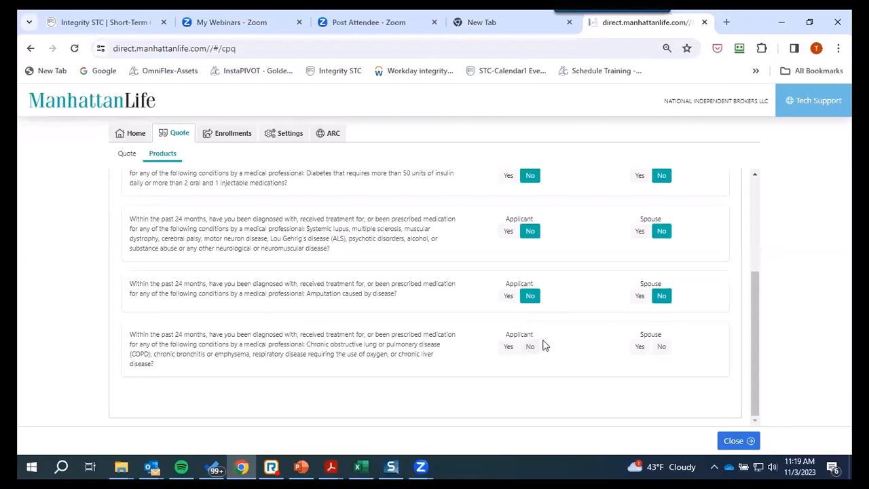
left_click(532, 348)
left_click(665, 348)
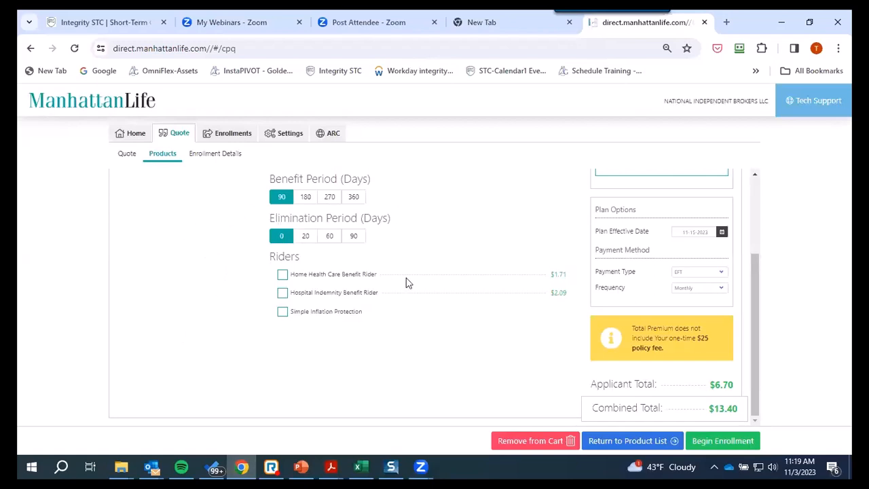
- Set the applicant's daily benefit for OmniFlex Short-Term Care to $290
scroll(209, 277, "up", 3)
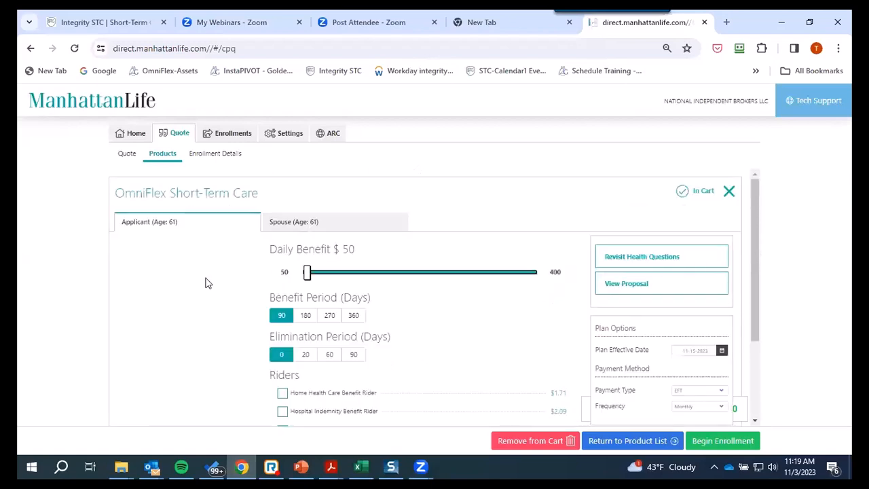
scroll(207, 281, "down", 1)
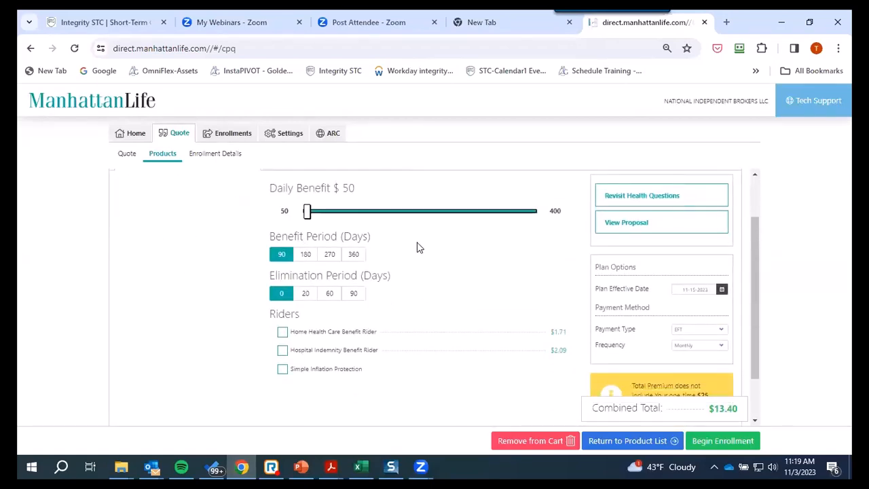
scroll(269, 288, "up", 1)
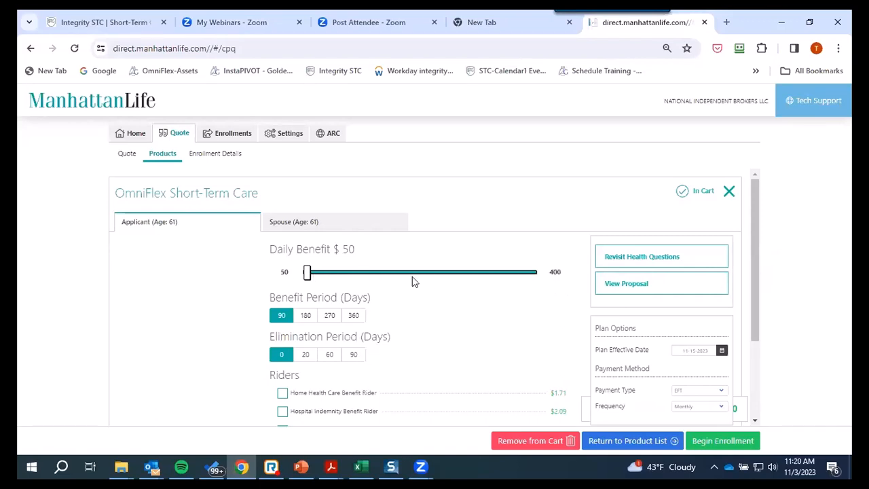
scroll(411, 281, "down", 1)
scroll(163, 271, "up", 1)
left_click_drag(308, 275, 461, 281)
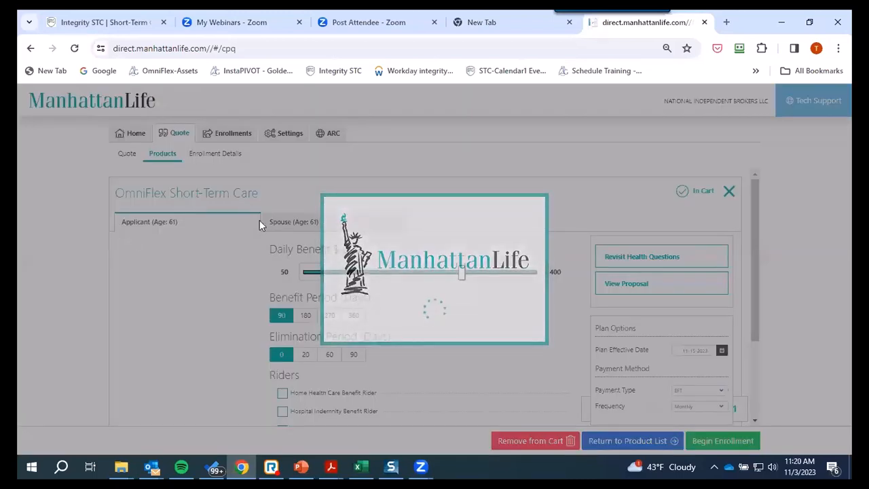
- Check the applicant and combined premium totals, and set the applicant's benefit period to 360 days
scroll(241, 263, "down", 1)
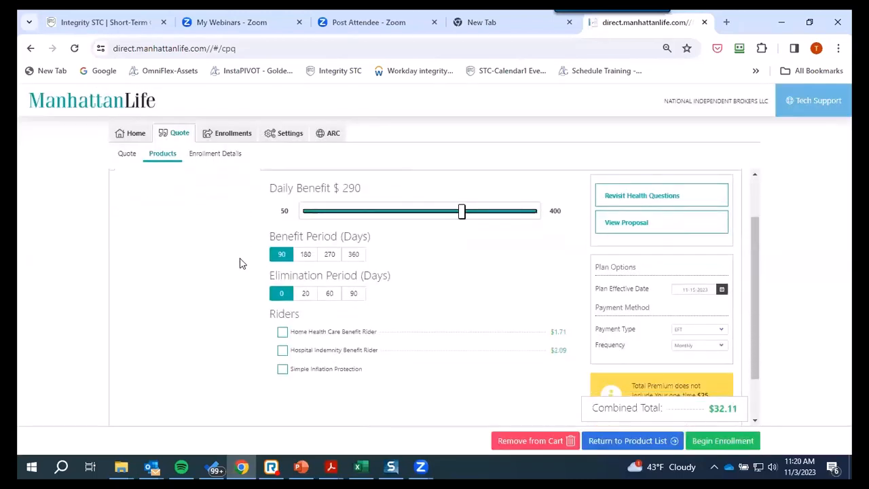
scroll(252, 227, "up", 1)
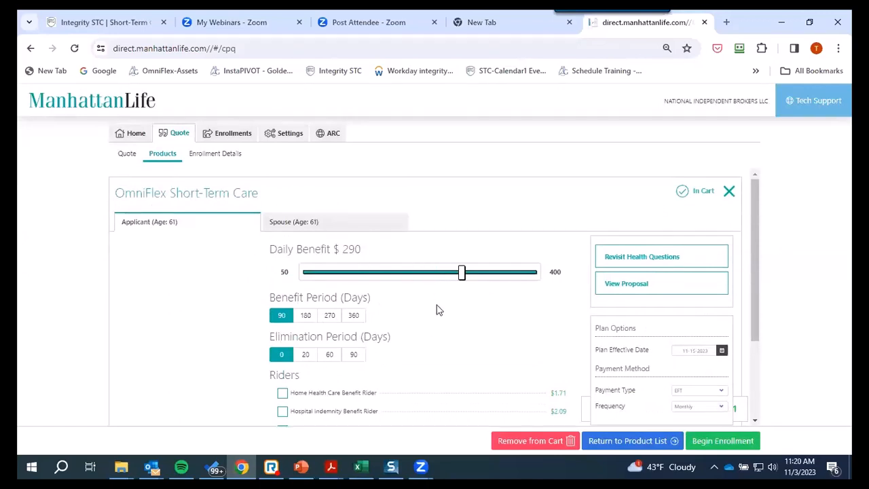
scroll(437, 312, "down", 1)
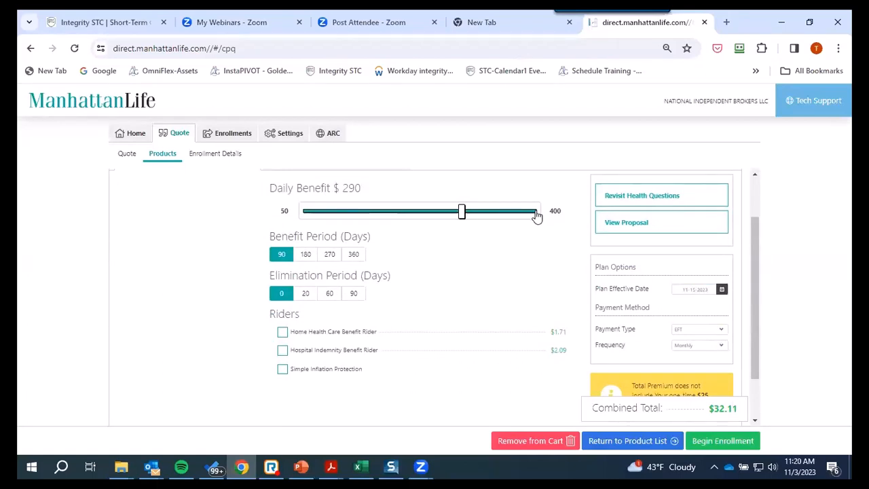
scroll(520, 321, "down", 1)
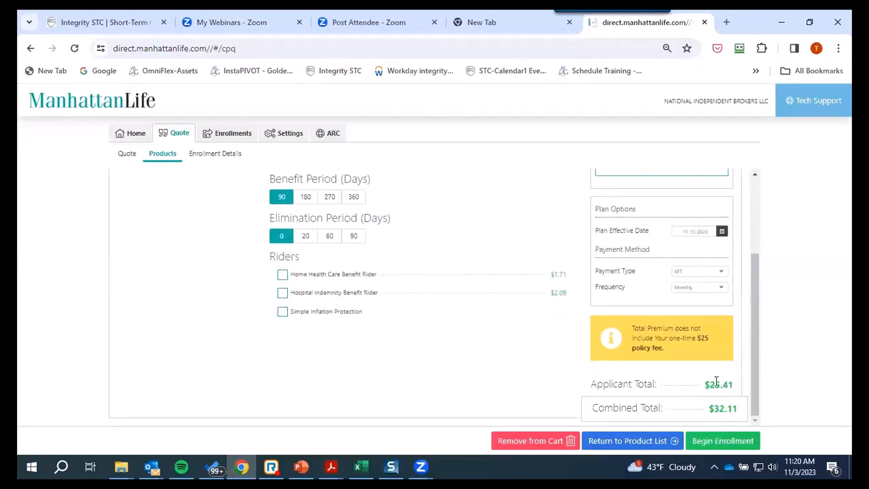
left_click(353, 198)
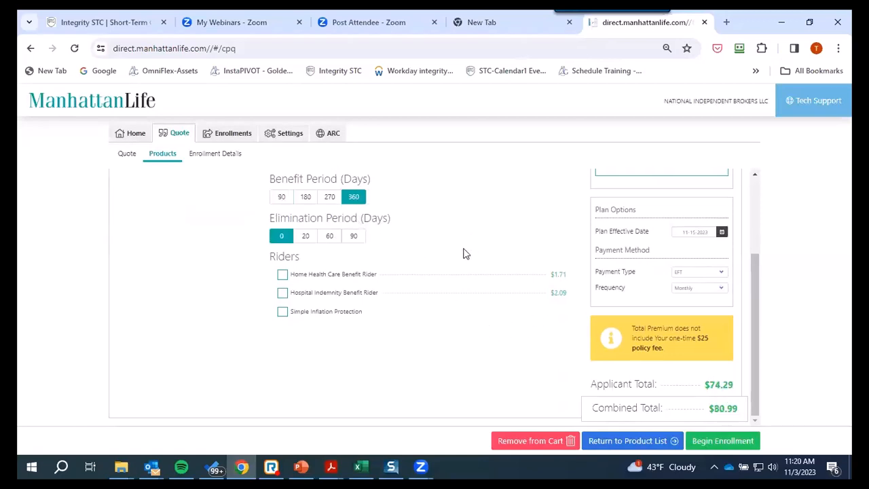
- Set the applicant's elimination period for OmniFlex Short-Term Care to 20 days and check the combined premium
scroll(465, 247, "up", 1)
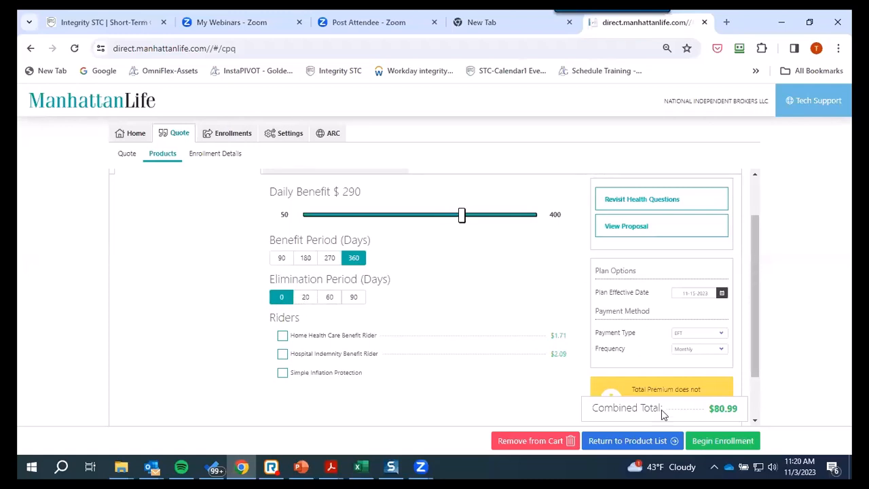
scroll(513, 332, "down", 1)
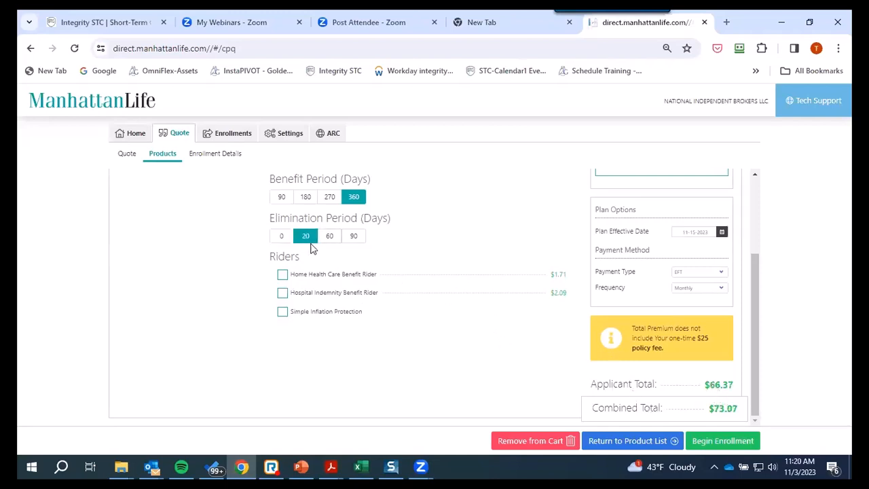
scroll(315, 258, "up", 1)
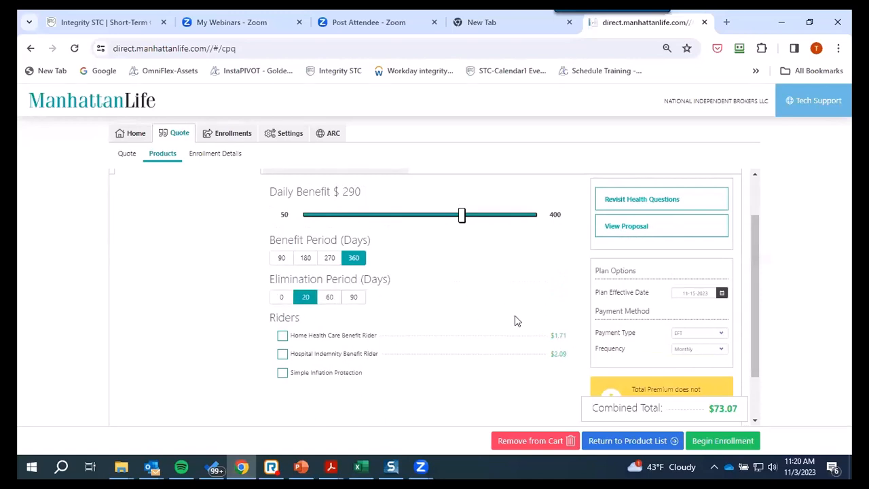
scroll(678, 373, "down", 1)
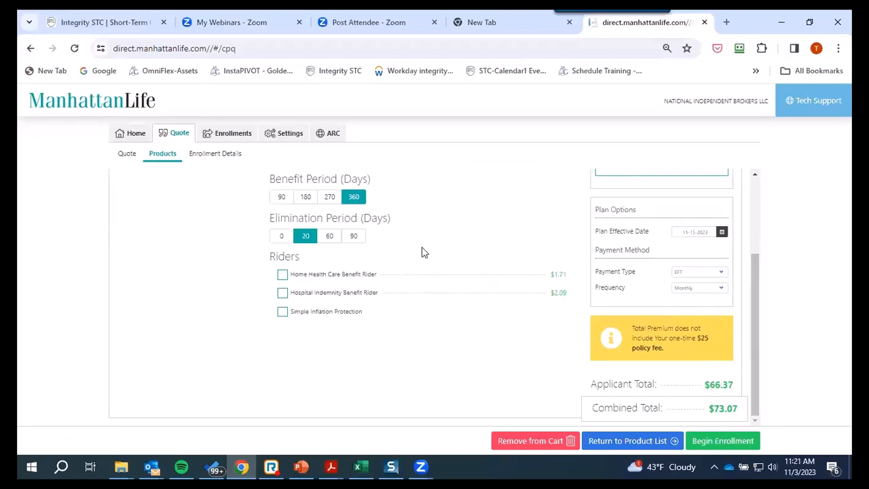
scroll(422, 251, "up", 1)
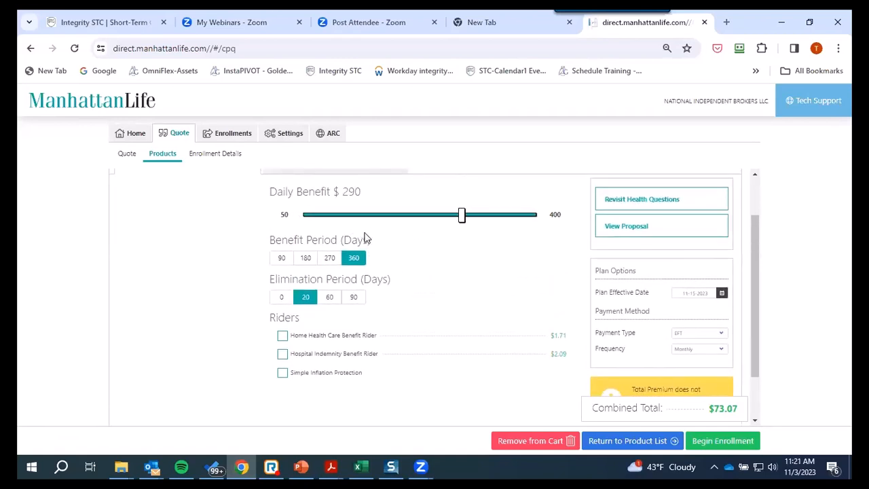
- Add the Home Health Care Benefit Rider for the applicant with $300 coverage and a 360-day benefit period
left_click(283, 337)
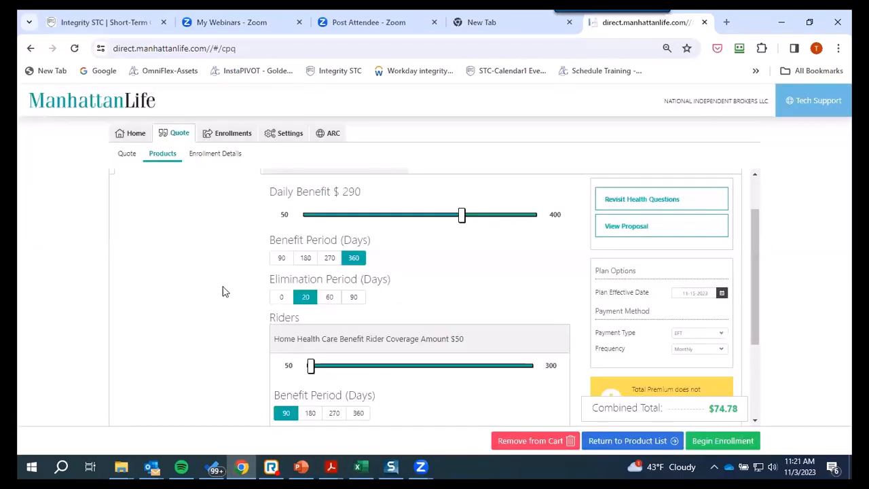
scroll(225, 292, "down", 2)
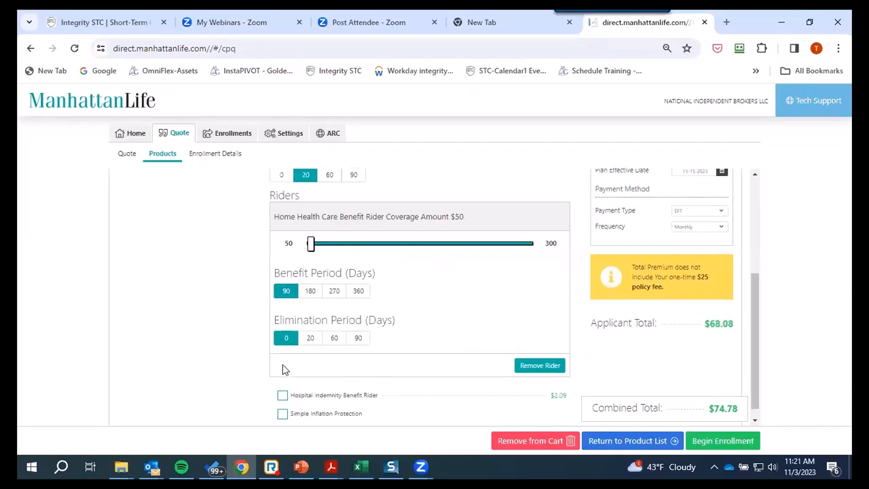
left_click_drag(310, 246, 530, 251)
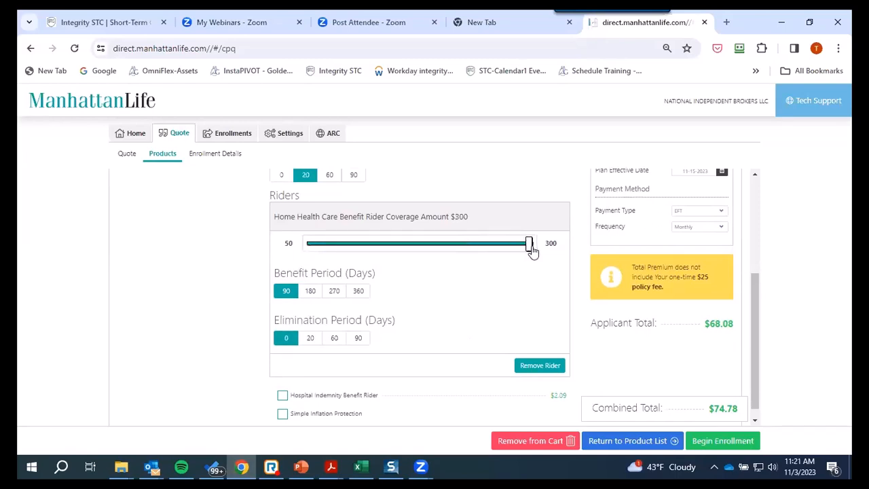
scroll(485, 321, "up", 1)
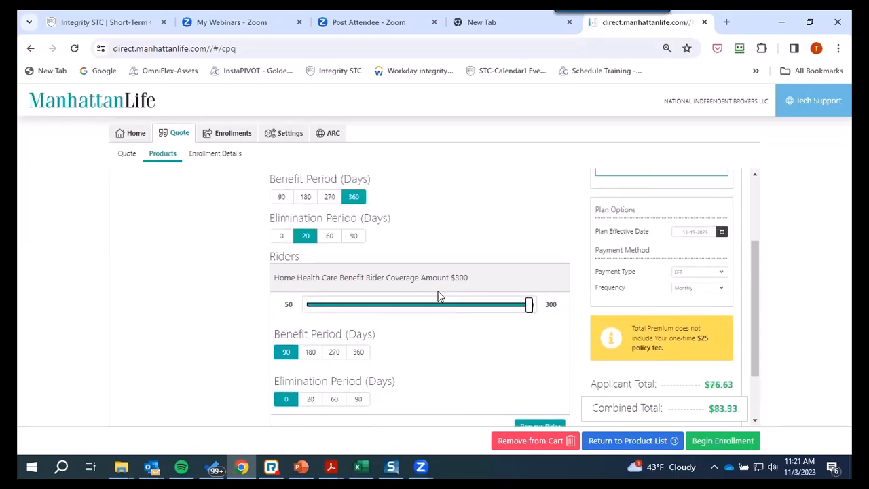
left_click(362, 357)
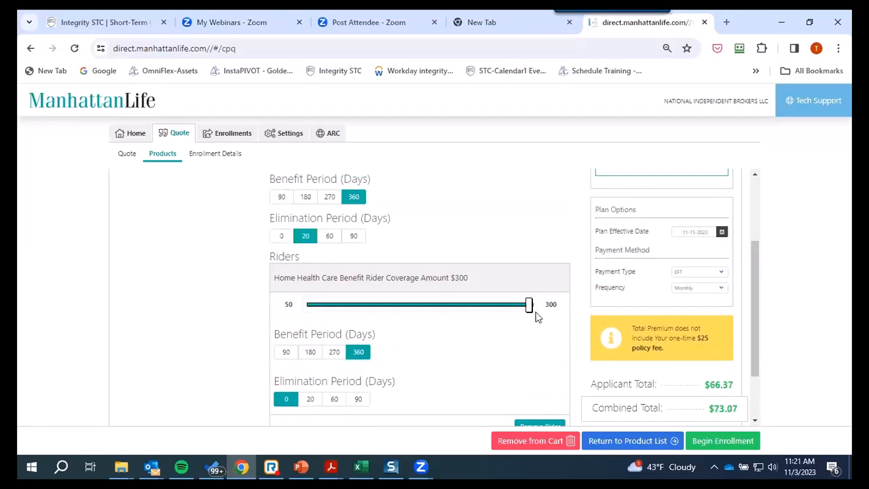
scroll(493, 344, "down", 1)
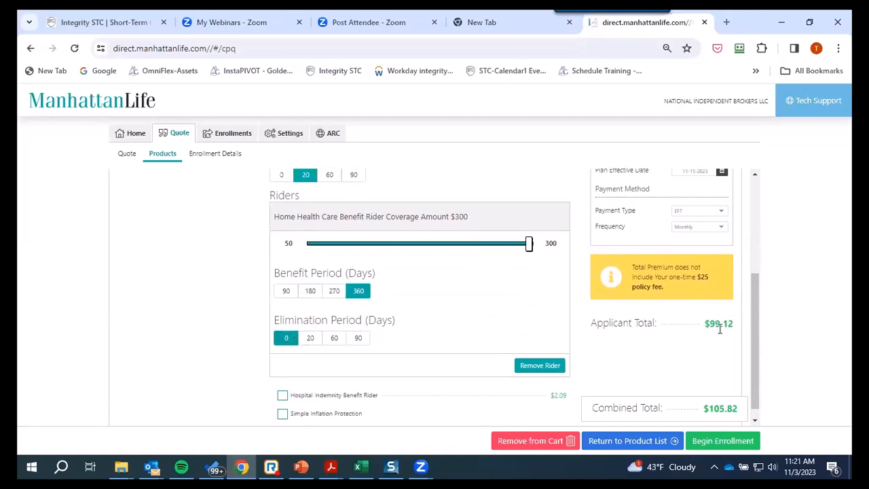
- Review the applicant's base benefits and Home Health Care rider settings against the applicant and combined totals
scroll(548, 328, "up", 2)
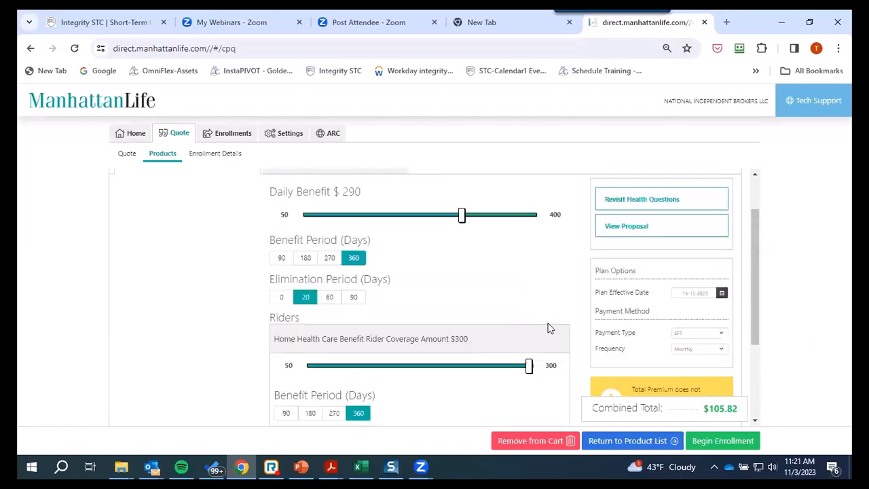
scroll(614, 365, "down", 2)
scroll(504, 326, "up", 2)
scroll(504, 326, "down", 2)
scroll(442, 320, "down", 1)
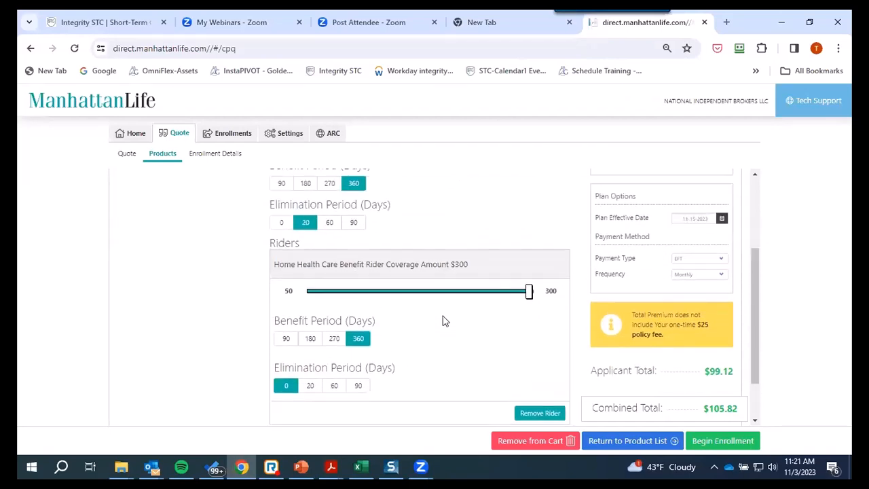
scroll(442, 319, "up", 2)
scroll(437, 322, "down", 2)
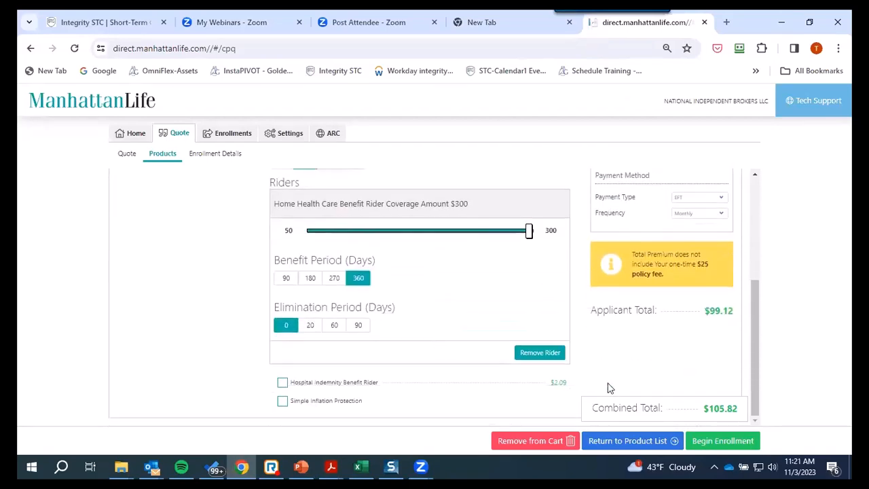
- Try the Hospital Indemnity Benefit Rider for the applicant with $200 coverage and a 6-day benefit period
left_click(282, 384)
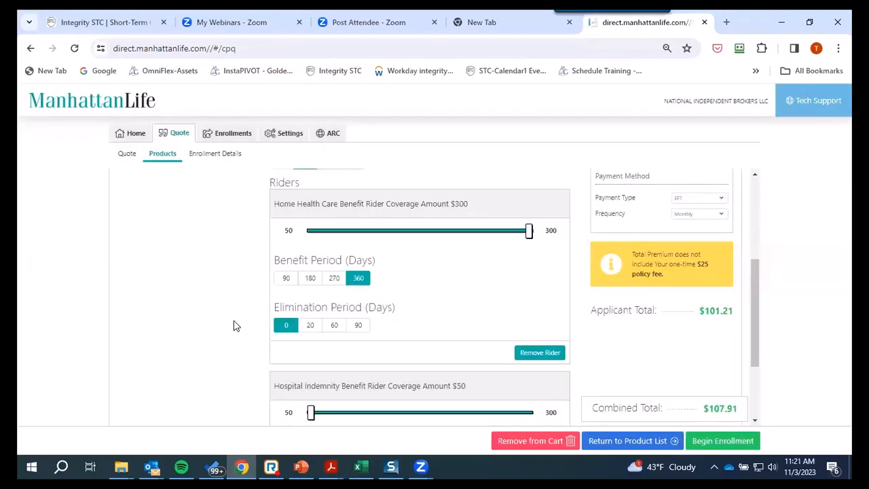
scroll(233, 326, "down", 3)
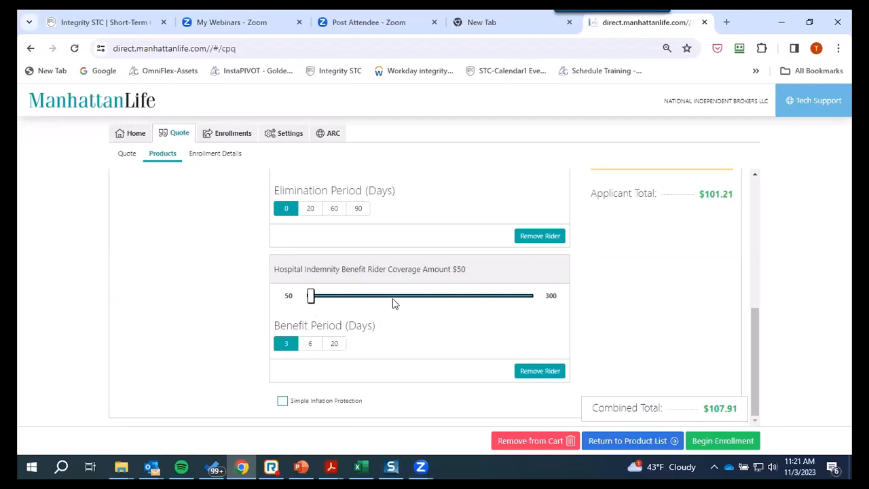
scroll(645, 279, "up", 2)
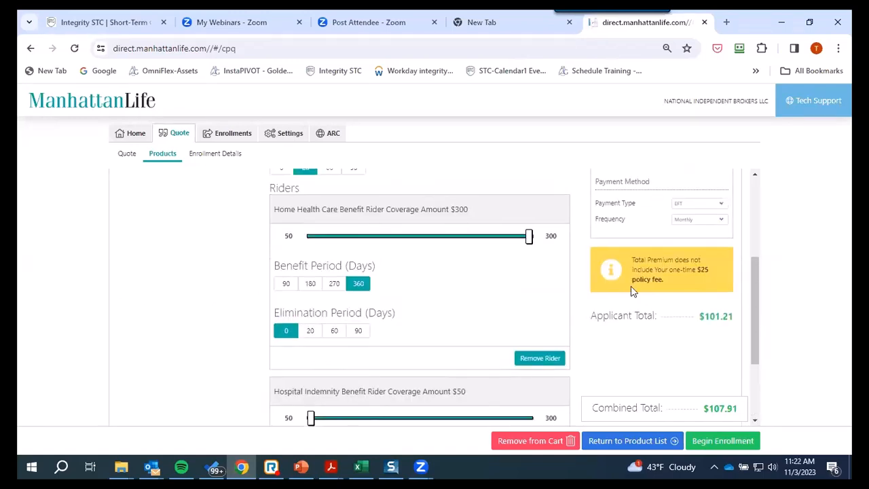
scroll(475, 326, "down", 1)
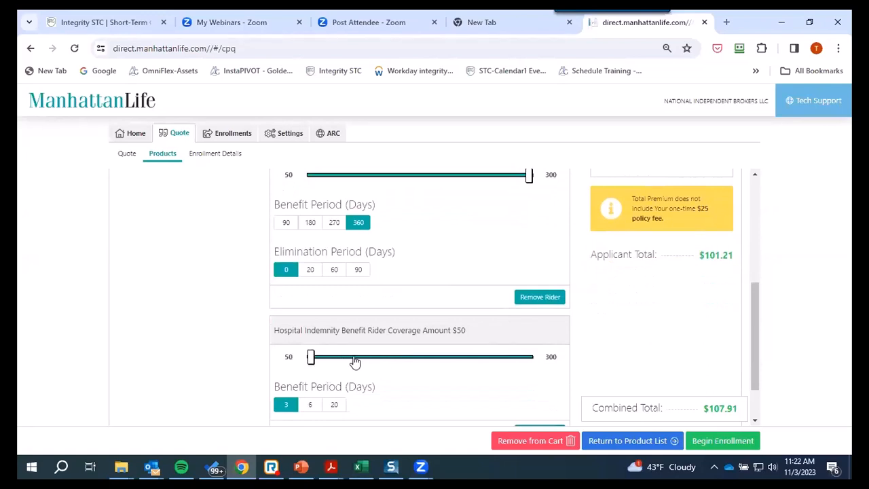
scroll(358, 362, "down", 1)
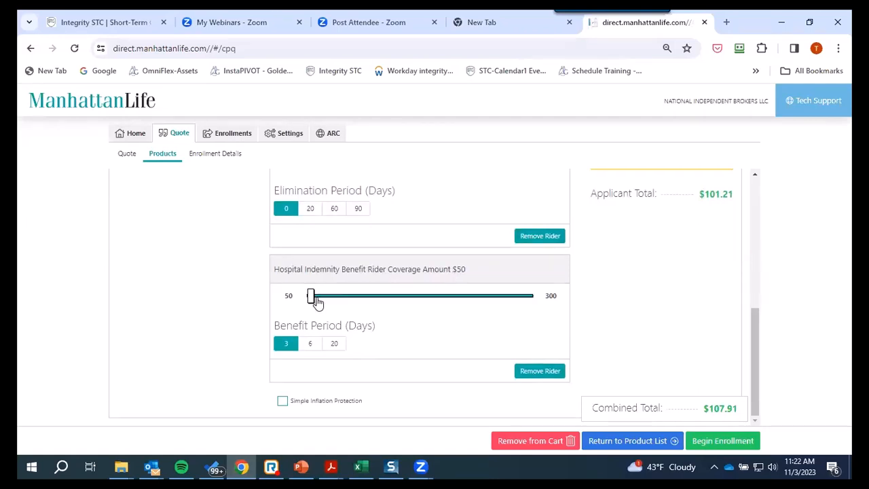
left_click_drag(314, 302, 445, 300)
left_click(308, 346)
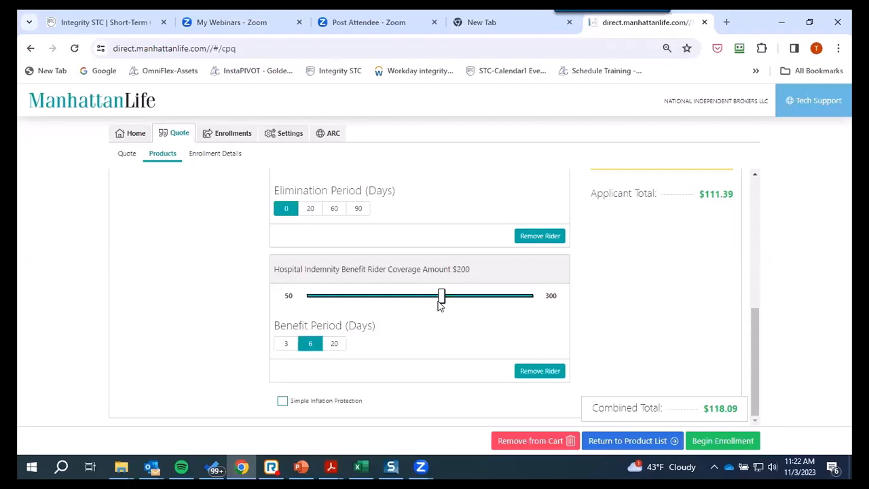
- Try Hospital Indemnity rider coverage amounts of $300 and $180, and remove the rider from the applicant's plan
left_click_drag(441, 299, 536, 302)
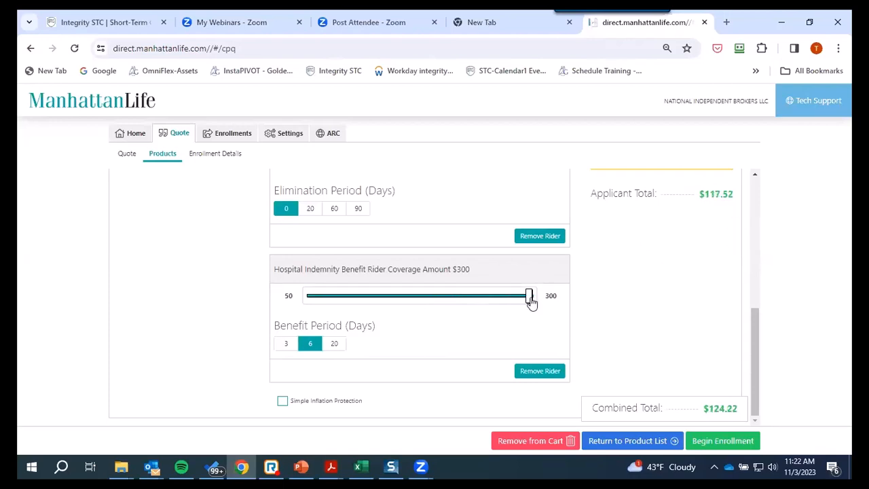
left_click_drag(530, 299, 424, 299)
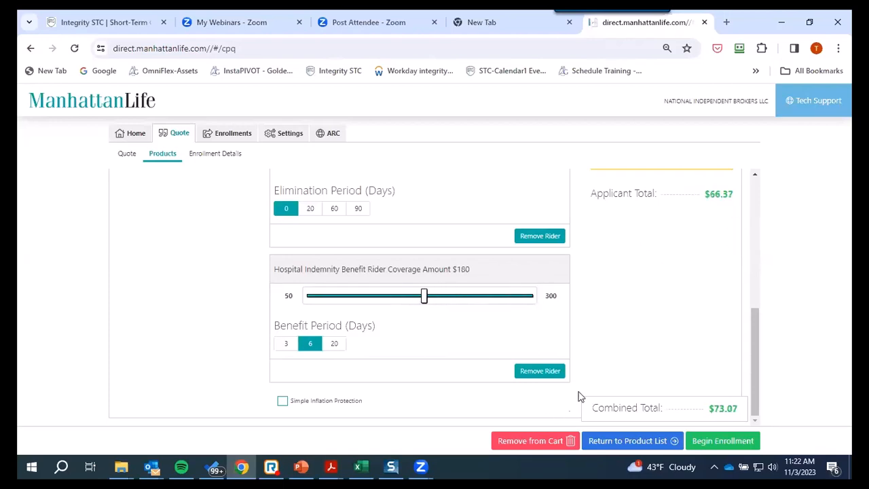
left_click(550, 370)
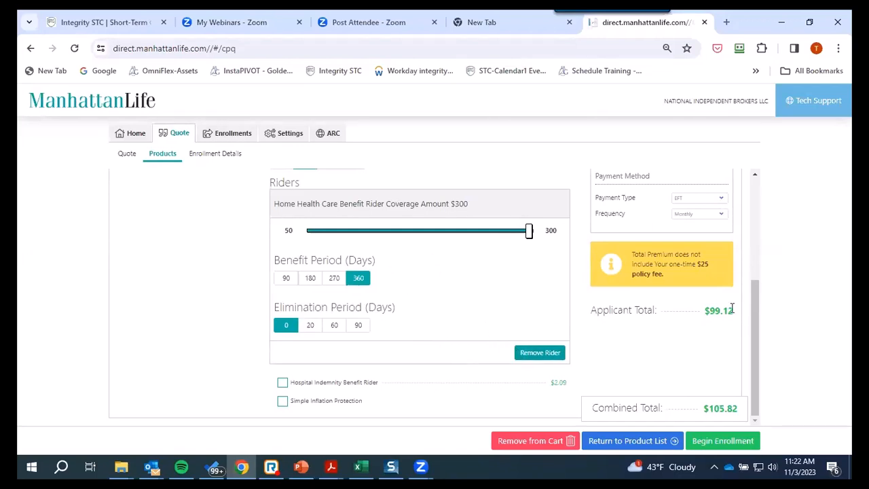
- Examine the applicant's daily benefit, benefit and elimination periods, and Home Health Care rider alongside the premium totals
scroll(523, 319, "up", 3)
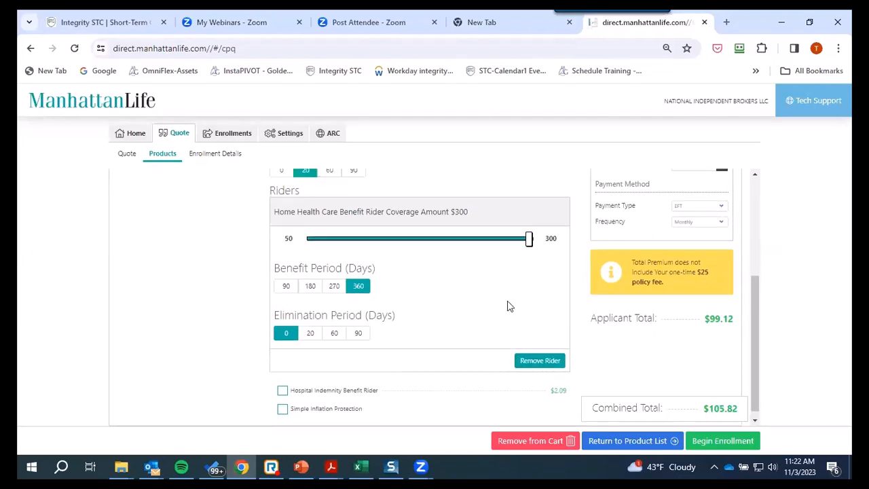
scroll(465, 367, "down", 2)
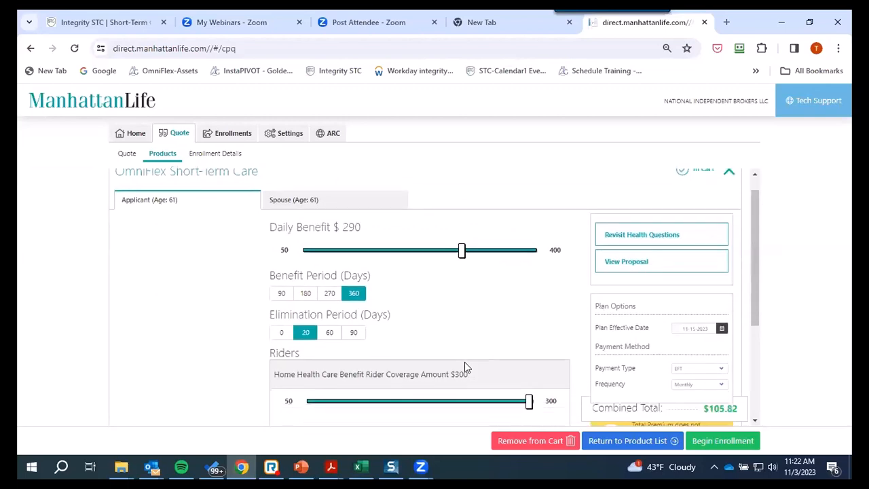
scroll(465, 367, "up", 2)
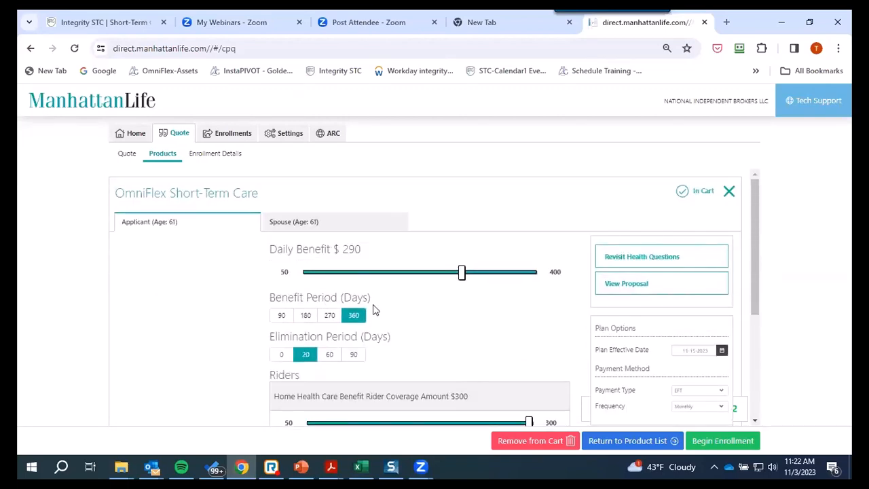
scroll(414, 310, "down", 3)
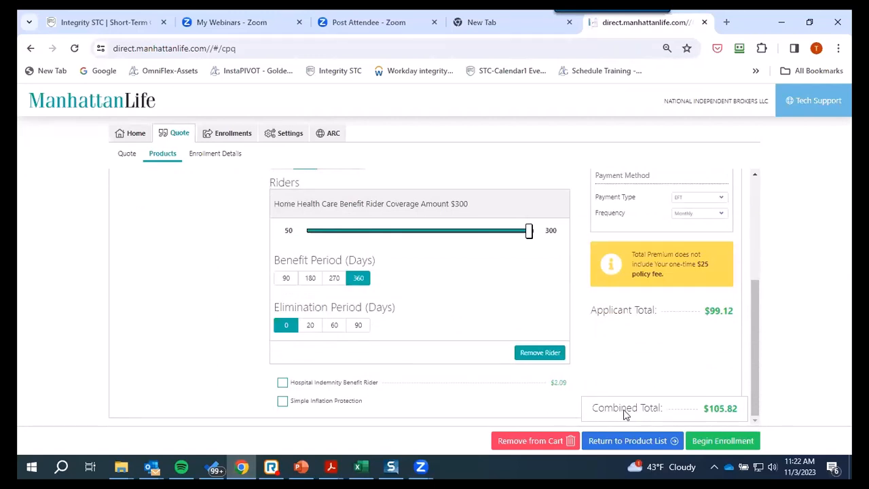
scroll(380, 316, "up", 3)
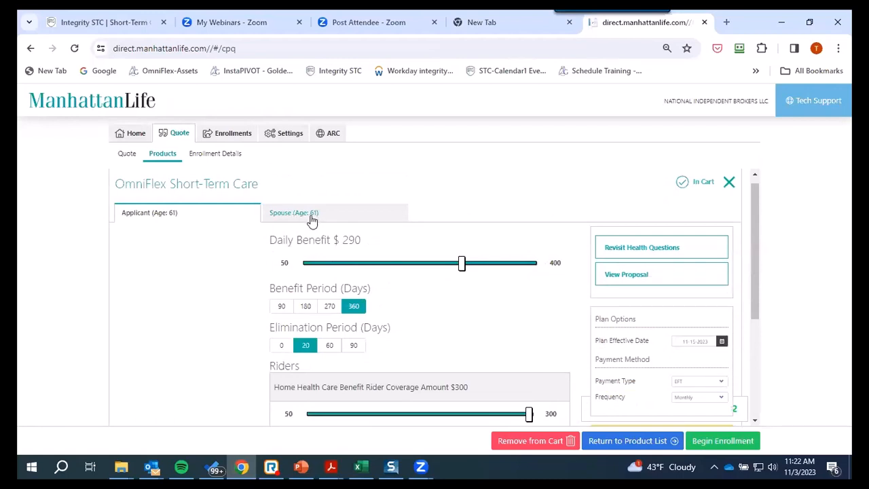
scroll(563, 376, "down", 3)
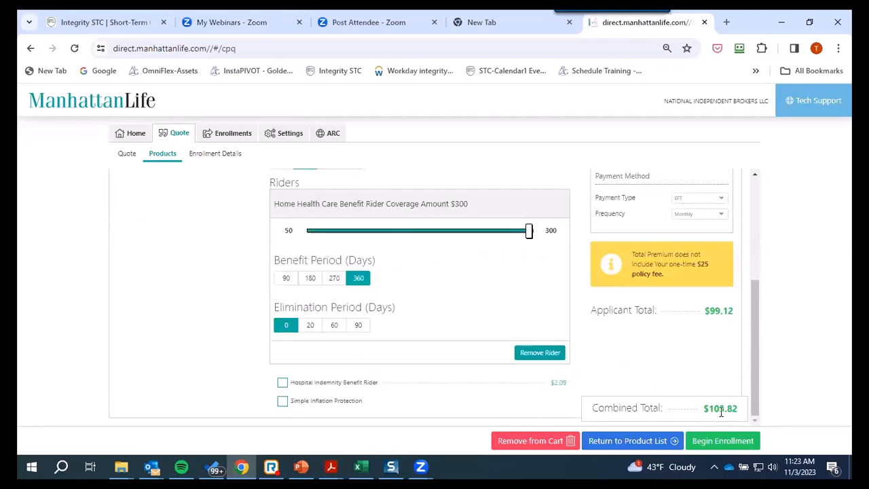
scroll(422, 306, "up", 3)
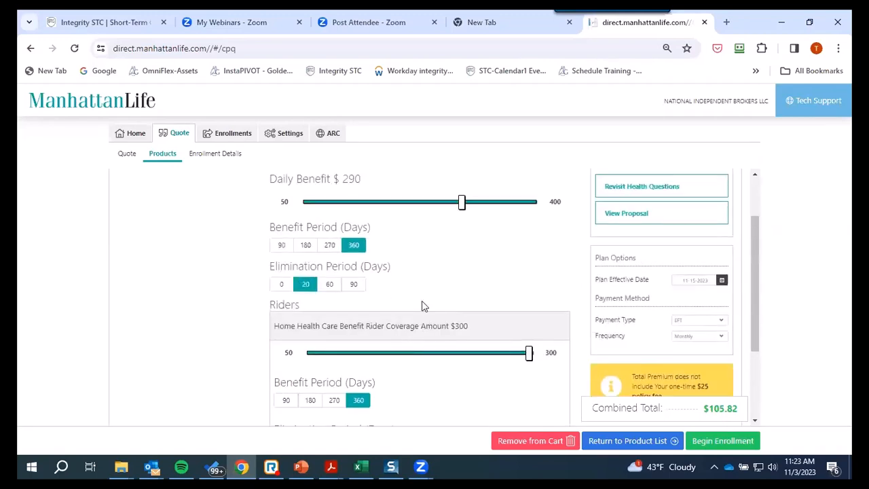
scroll(422, 306, "up", 2)
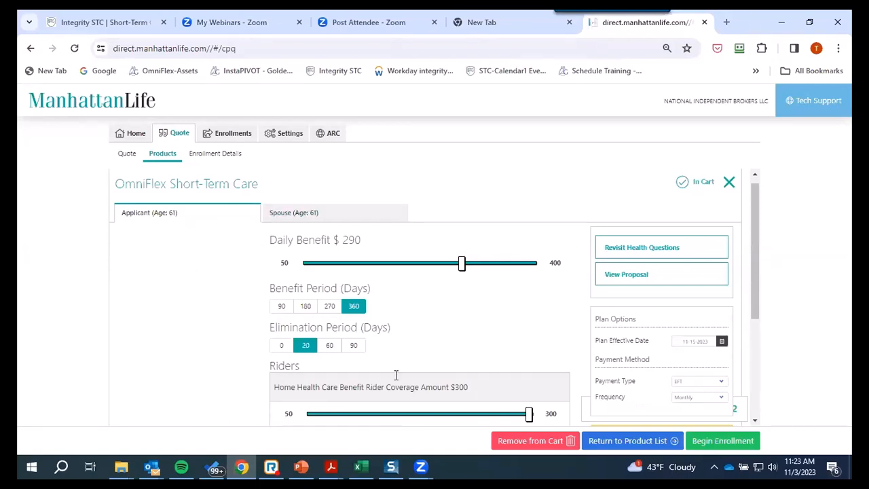
scroll(387, 359, "down", 1)
scroll(285, 277, "down", 2)
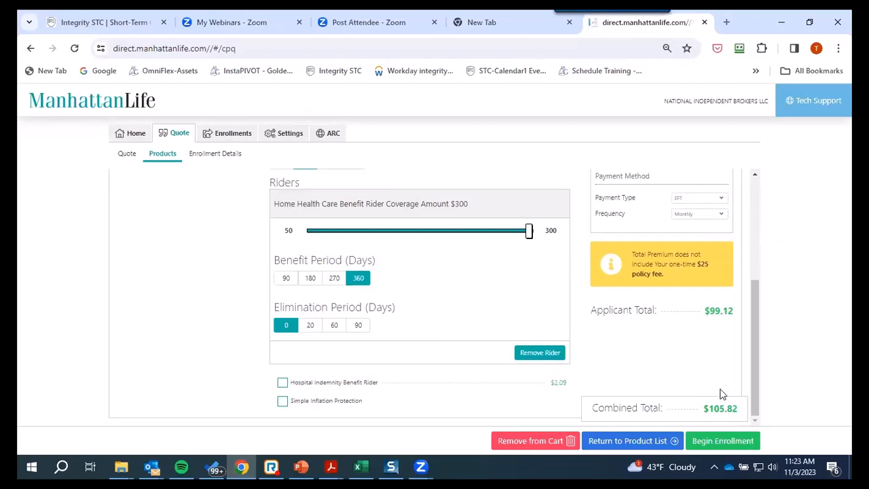
- Open the spouse's OmniFlex Short-Term Care coverage and check the spouse and combined premium totals
scroll(533, 306, "up", 3)
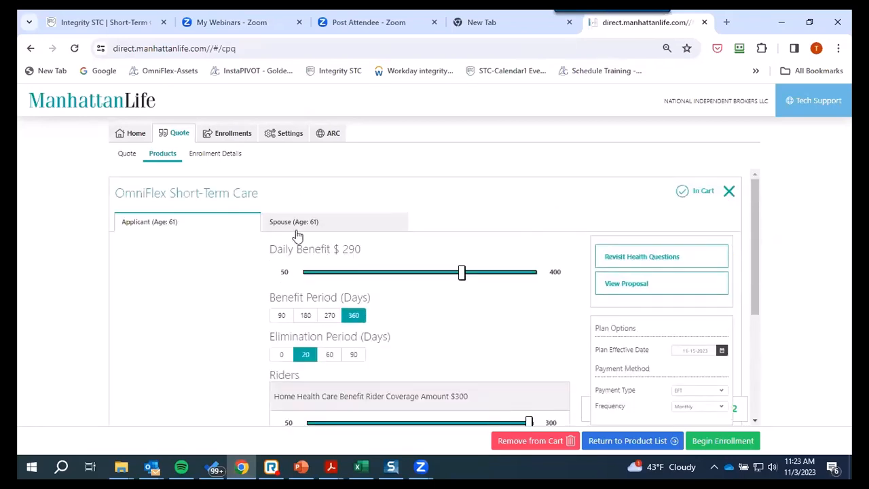
left_click(302, 221)
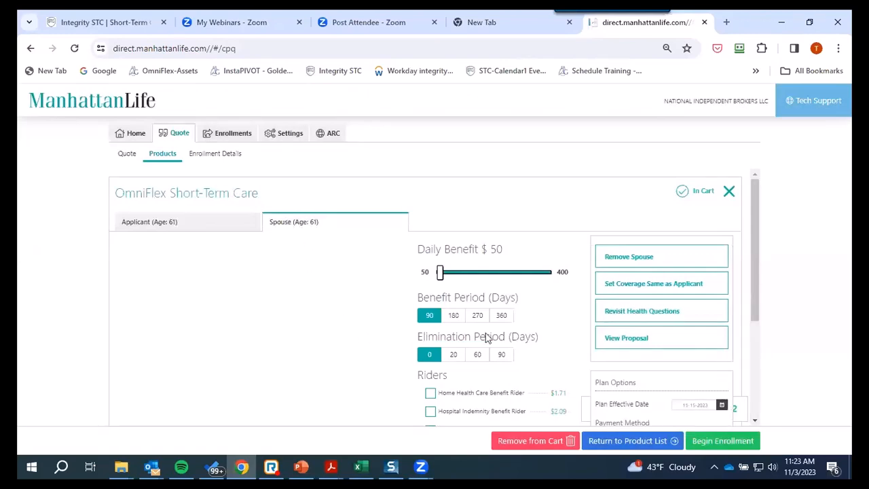
scroll(487, 338, "down", 3)
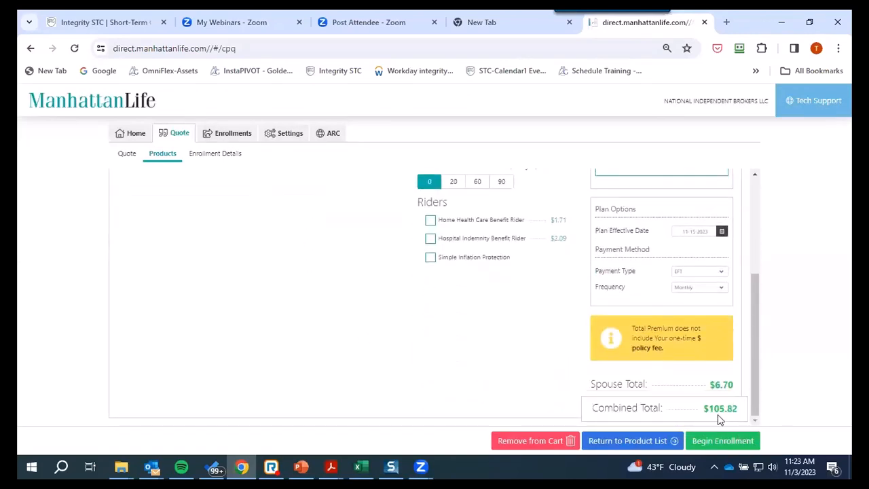
- Try a $230 daily benefit for the spouse and check the spouse and combined premium totals
scroll(419, 306, "up", 3)
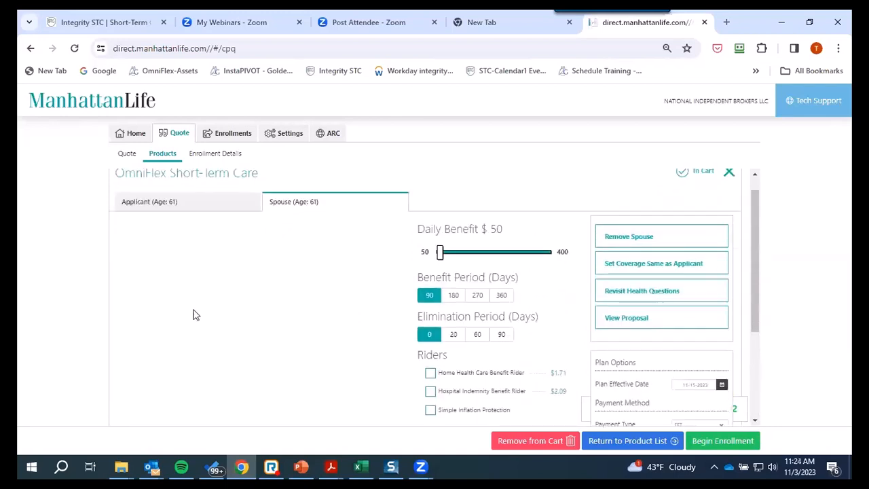
scroll(307, 359, "down", 2)
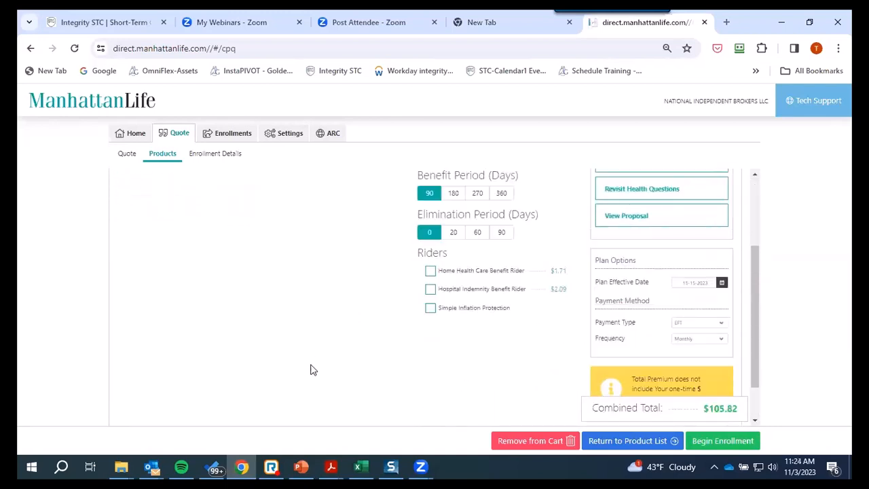
scroll(311, 368, "up", 1)
scroll(390, 303, "down", 2)
scroll(441, 271, "up", 3)
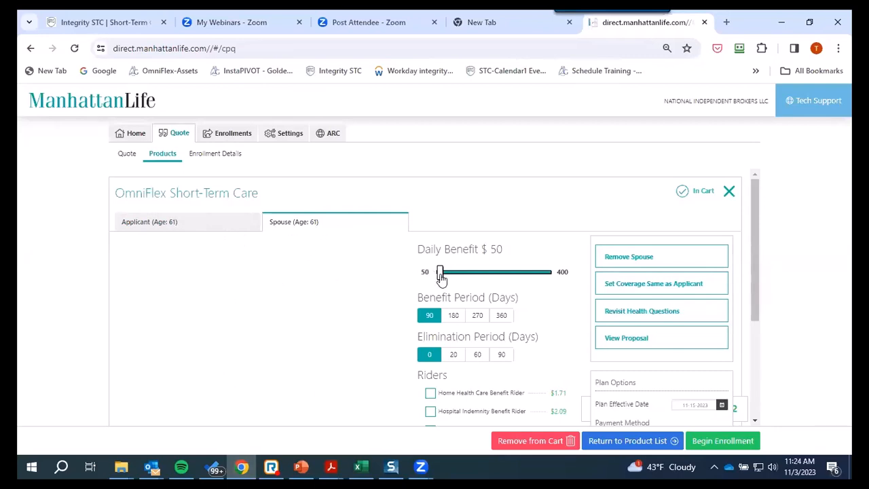
left_click_drag(440, 274, 496, 272)
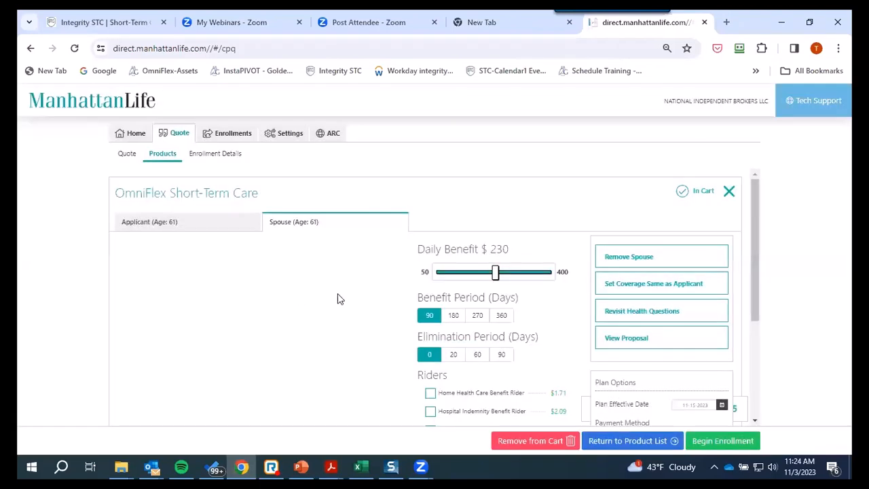
scroll(340, 297, "down", 3)
scroll(591, 351, "down", 1)
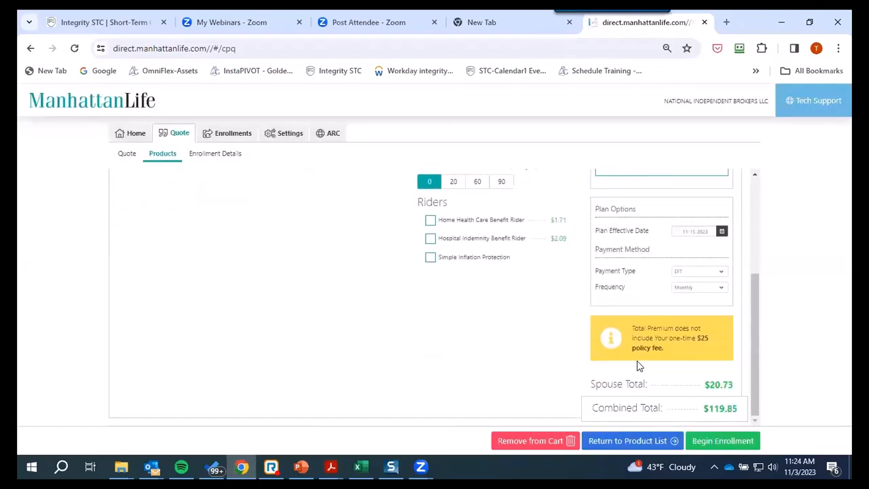
- Try a 270-day benefit period with a 20-day elimination period for the spouse's base plan
scroll(330, 305, "up", 4)
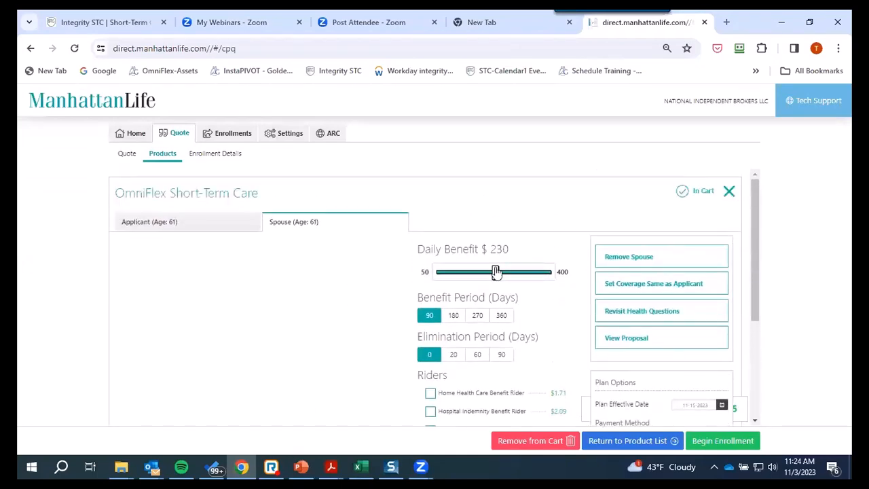
left_click(478, 317)
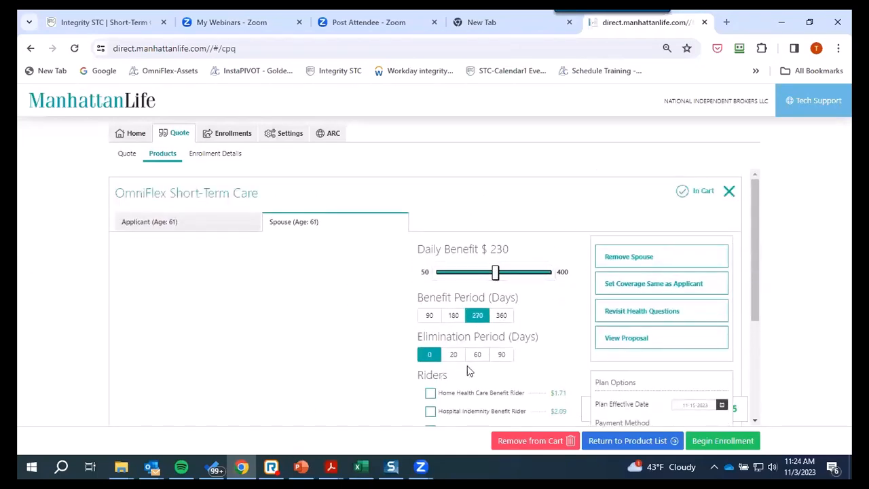
left_click(452, 356)
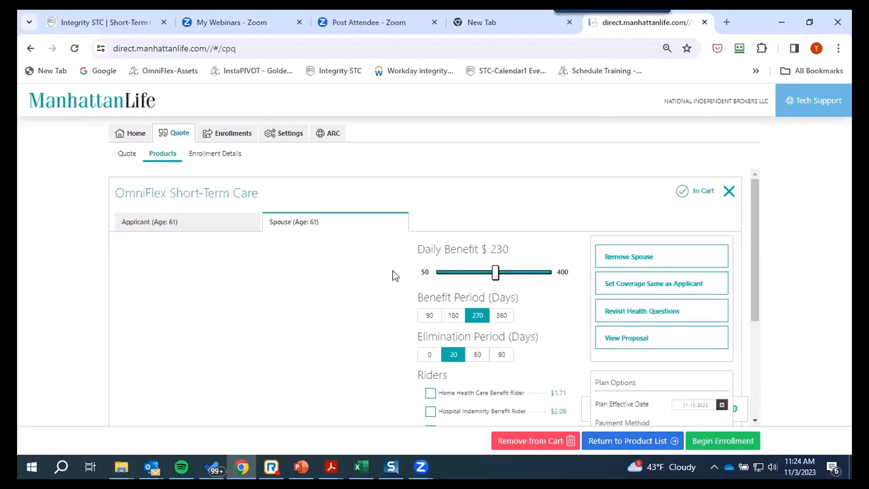
- Set the spouse's coverage the same as the applicant's and review the copied benefits, Home Health Care rider and premium totals
left_click(645, 285)
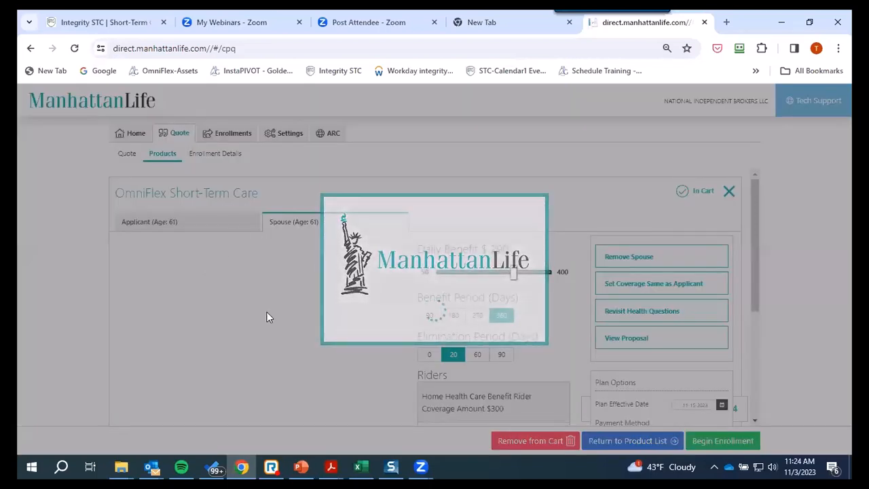
scroll(590, 309, "down", 2)
scroll(230, 284, "down", 2)
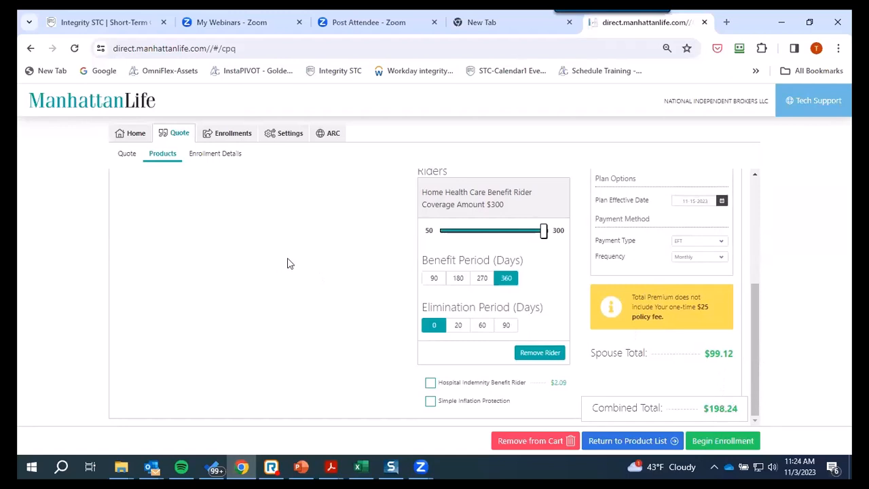
scroll(287, 262, "up", 5)
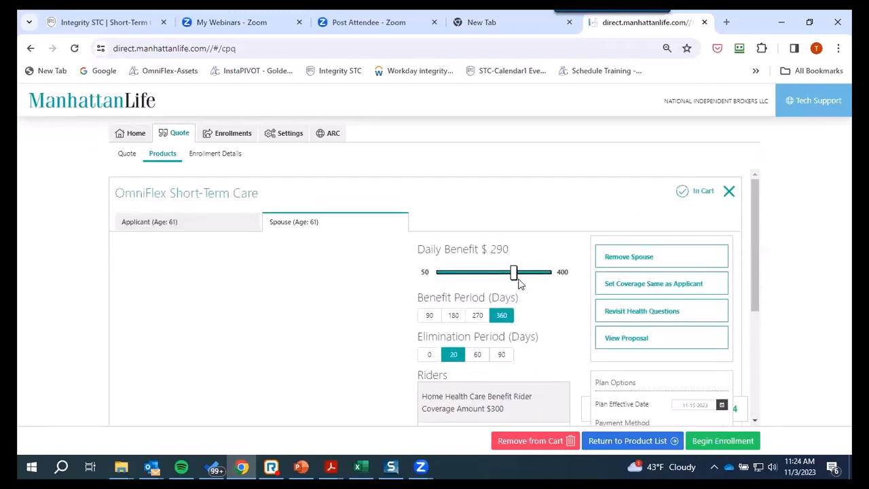
scroll(466, 306, "down", 3)
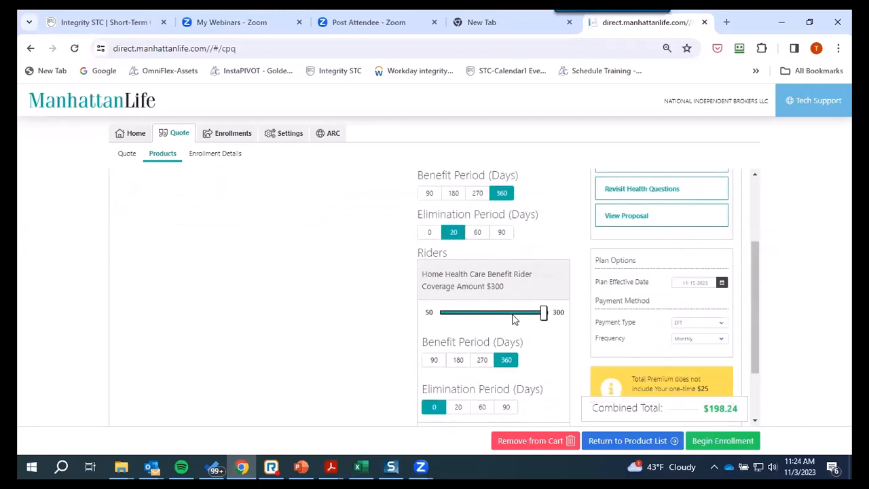
scroll(383, 336, "down", 2)
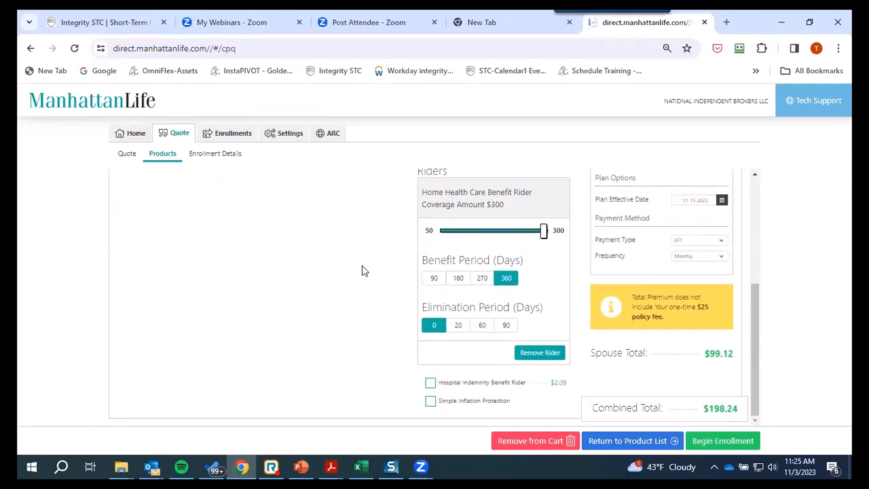
scroll(360, 268, "up", 5)
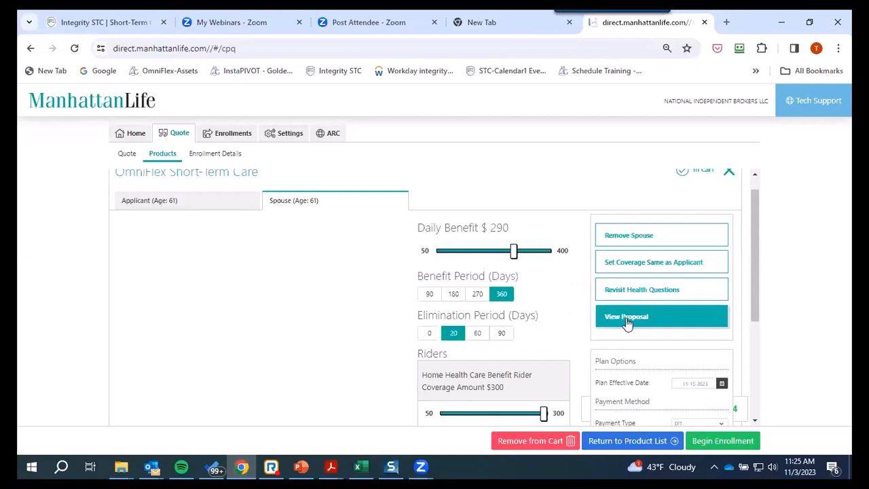
- Open the OmniFlex Short-Term Care proposal for the couple and look over its cover page
scroll(624, 325, "down", 1)
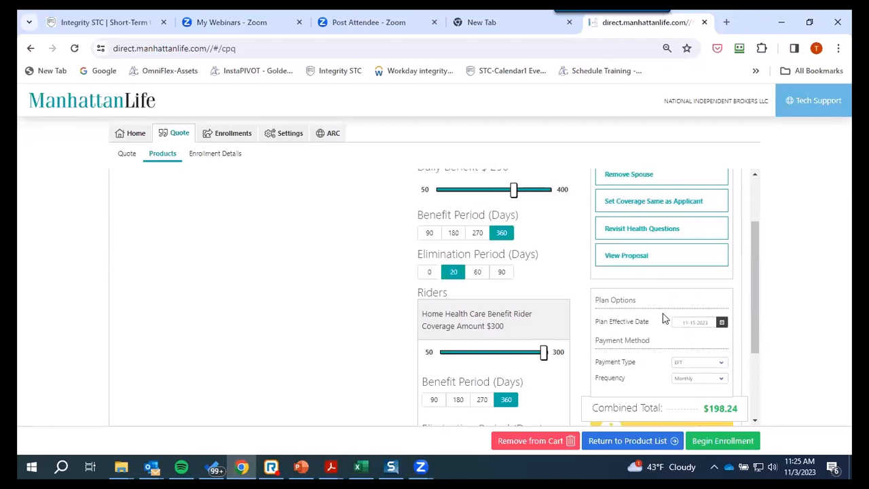
scroll(628, 333, "up", 1)
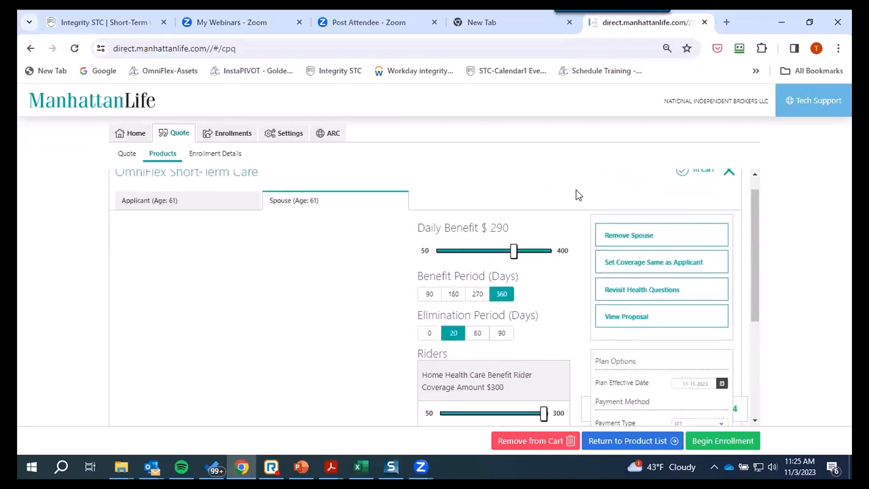
left_click(625, 322)
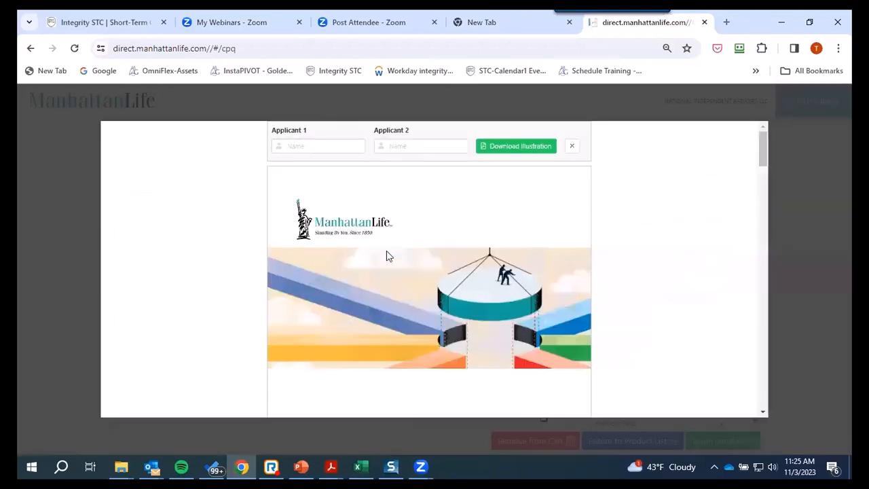
scroll(387, 255, "down", 2)
scroll(401, 290, "down", 1)
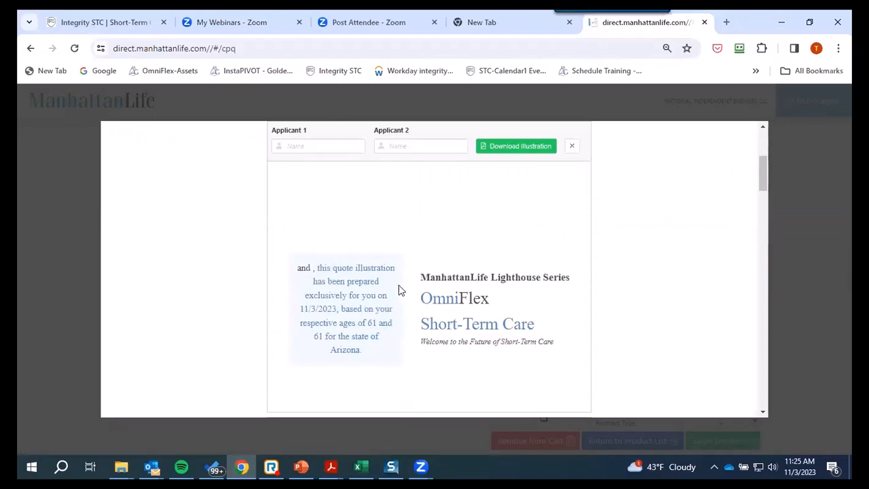
scroll(401, 291, "up", 3)
- Enter the first names of both applicants in the proposal and check how the cover page's personalised statement reads
left_click(301, 146)
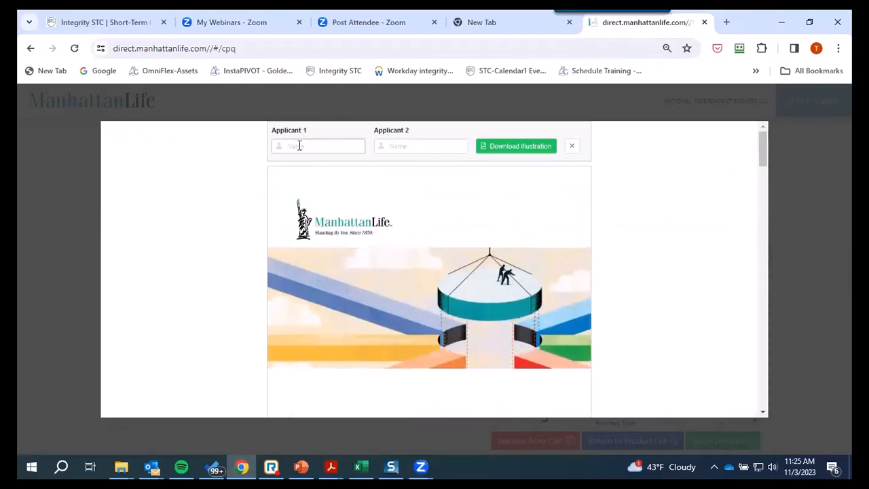
type("Jim")
left_click(383, 147)
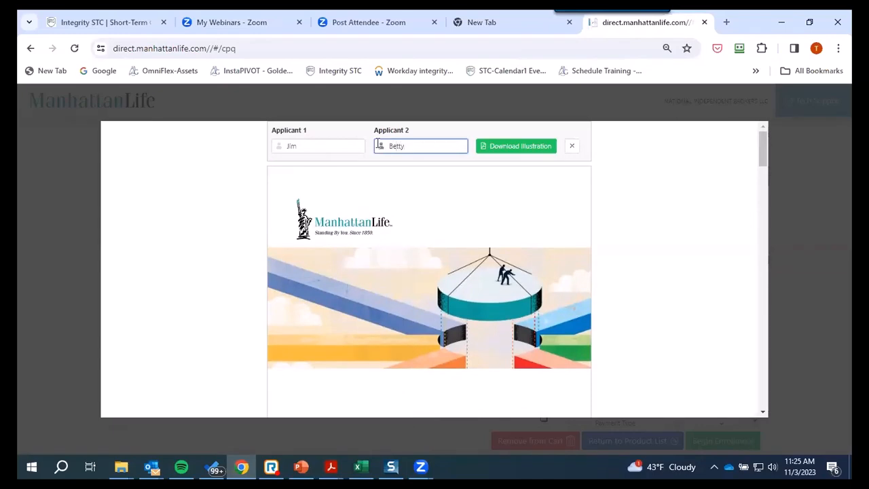
left_click(338, 239)
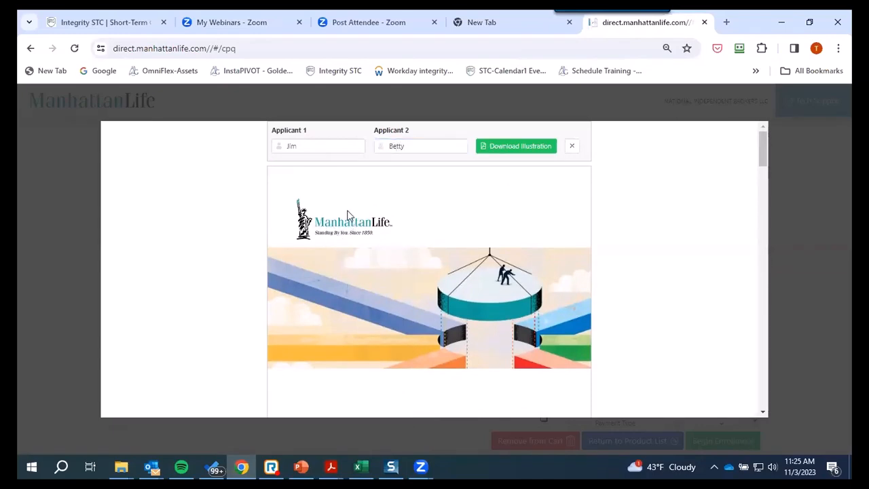
scroll(386, 258, "down", 3)
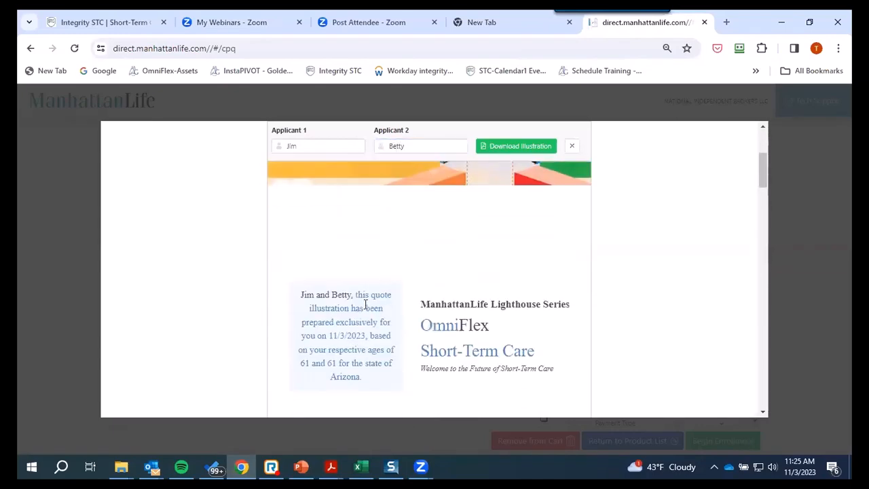
scroll(413, 271, "up", 2)
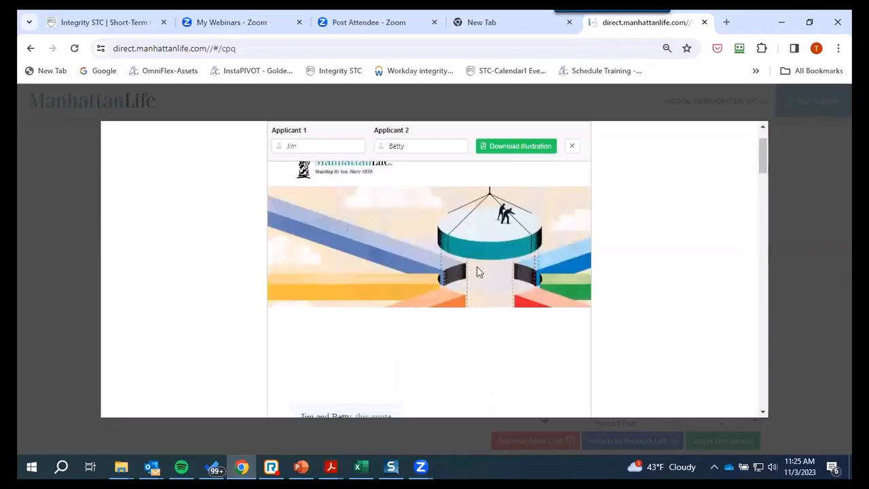
scroll(476, 268, "down", 3)
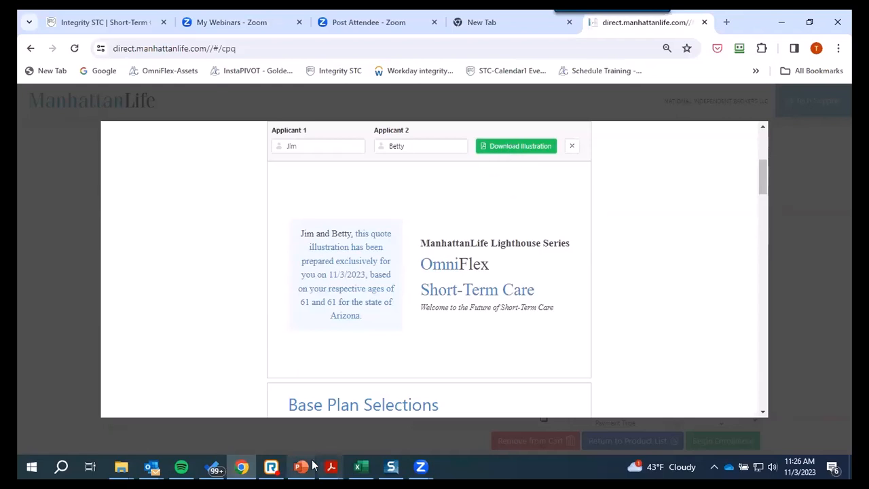
- Switch to Adobe Acrobat and view the Base Plan Selections in the "file (xx)- 5th revised" PDF
left_click(338, 465)
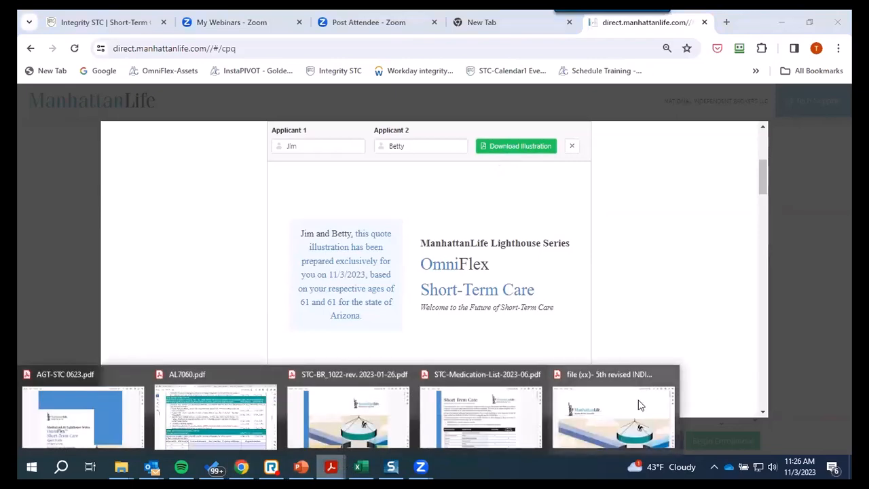
left_click(588, 440)
scroll(505, 276, "down", 15)
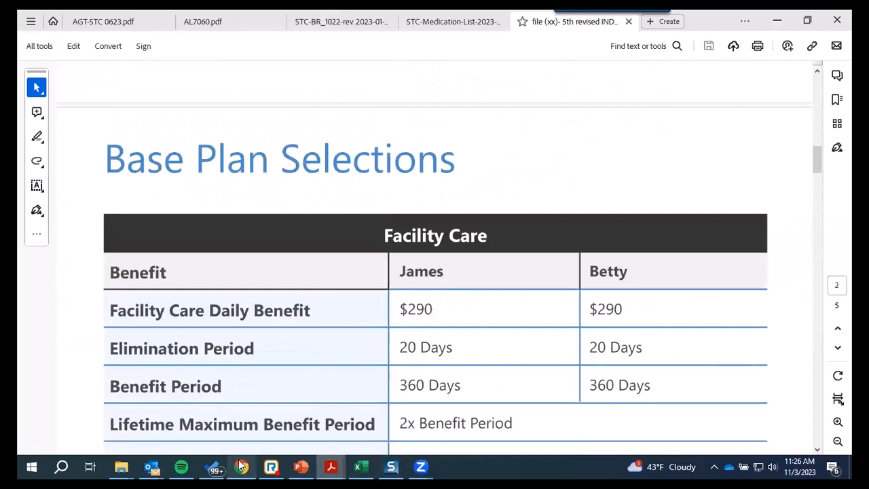
- Return to the proposal in Chrome and examine its Base Plan Selections, covering facility care, built-in benefits and monthly base premiums
mouse_move(243, 467)
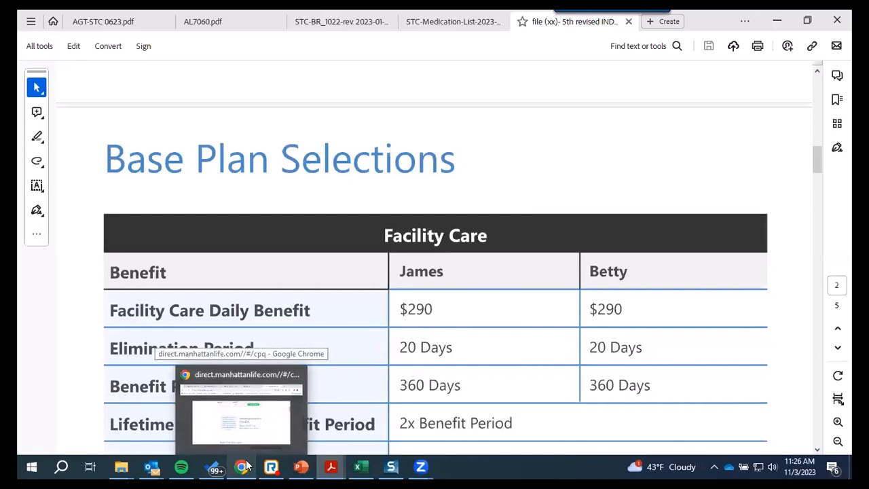
left_click(243, 466)
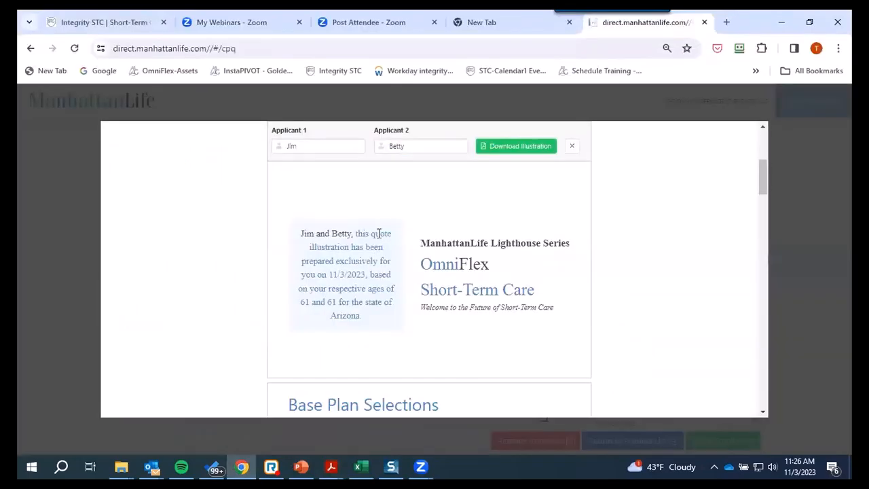
scroll(383, 299, "down", 4)
scroll(407, 210, "up", 1)
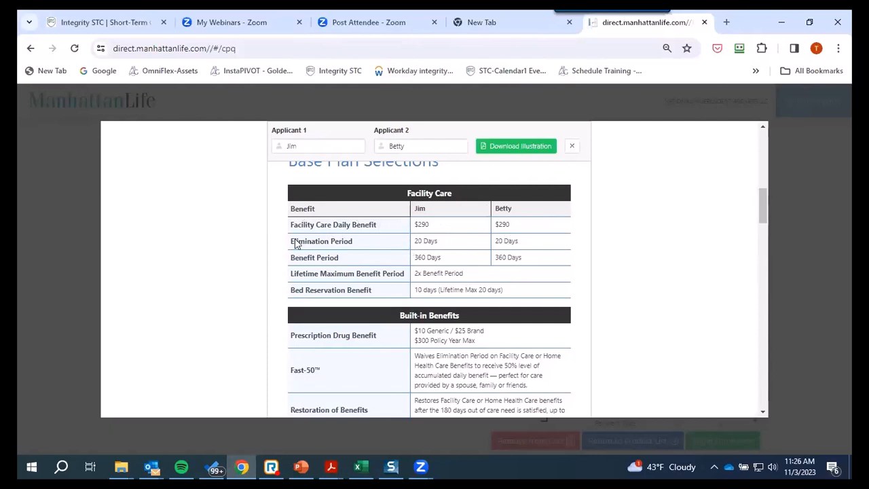
scroll(353, 220, "up", 1)
scroll(353, 220, "up", 1)
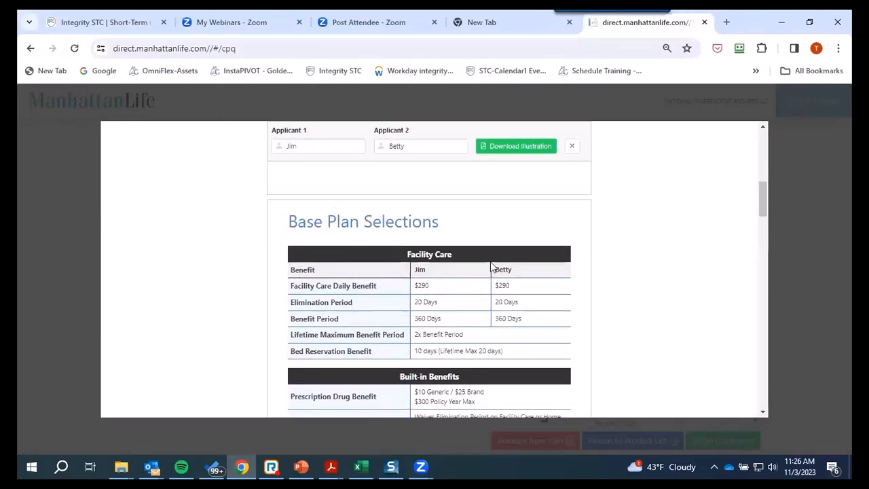
scroll(419, 299, "down", 1)
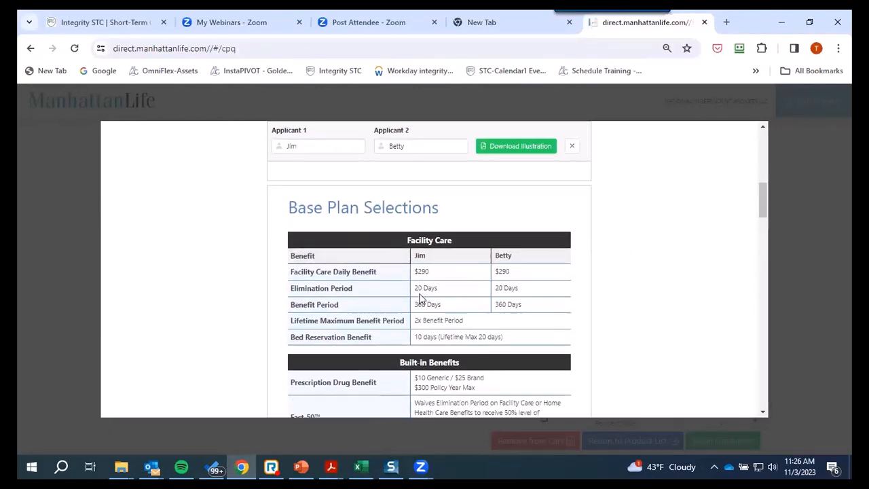
scroll(327, 221, "up", 3)
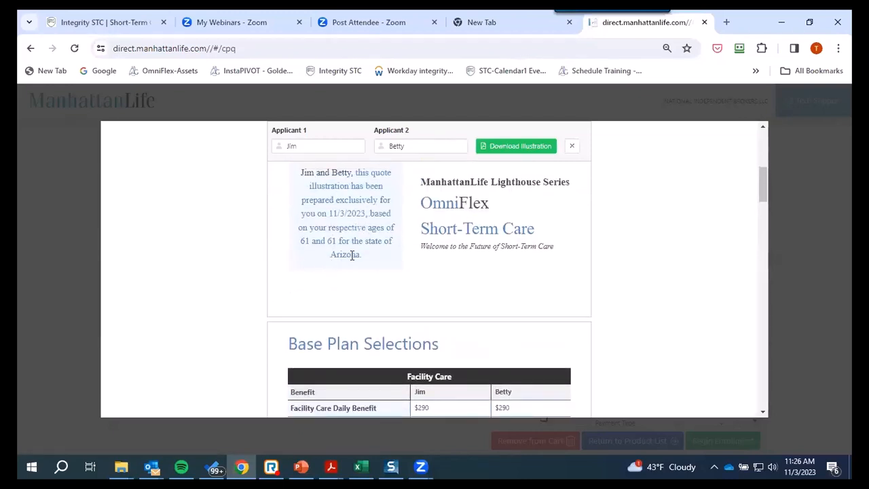
scroll(354, 250, "down", 3)
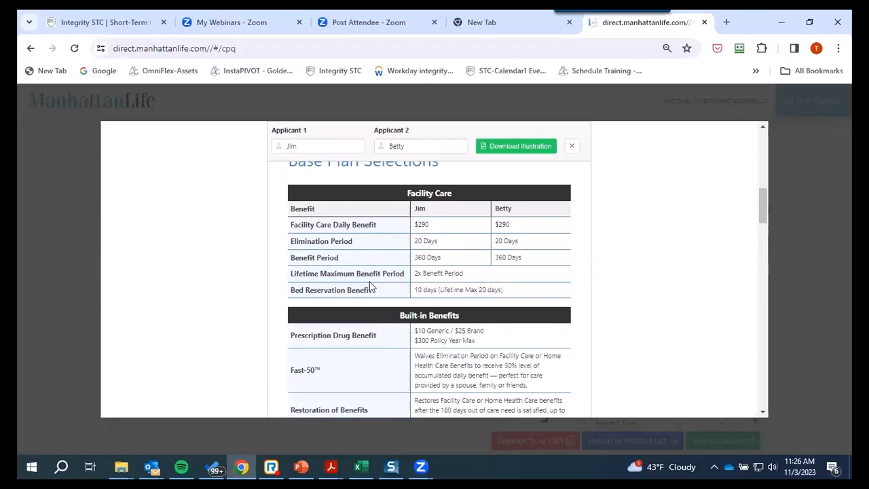
scroll(371, 288, "down", 1)
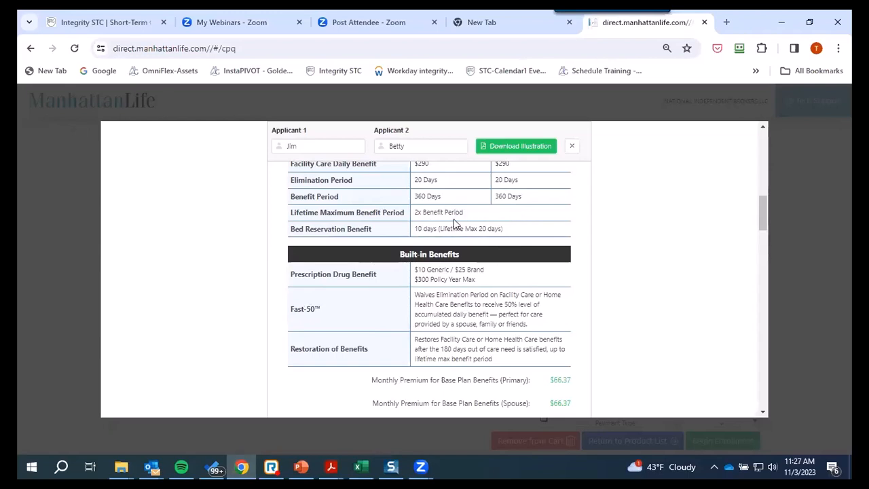
scroll(435, 231, "up", 1)
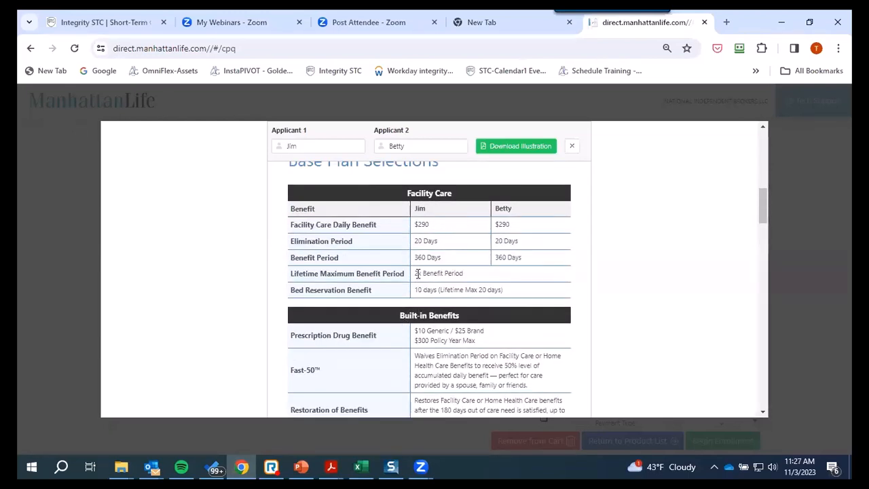
- Read the proposal's Built-in Benefits on prescription drugs, Fast-50 and Restoration of Benefits, along with the base premiums for both applicants
scroll(395, 296, "down", 1)
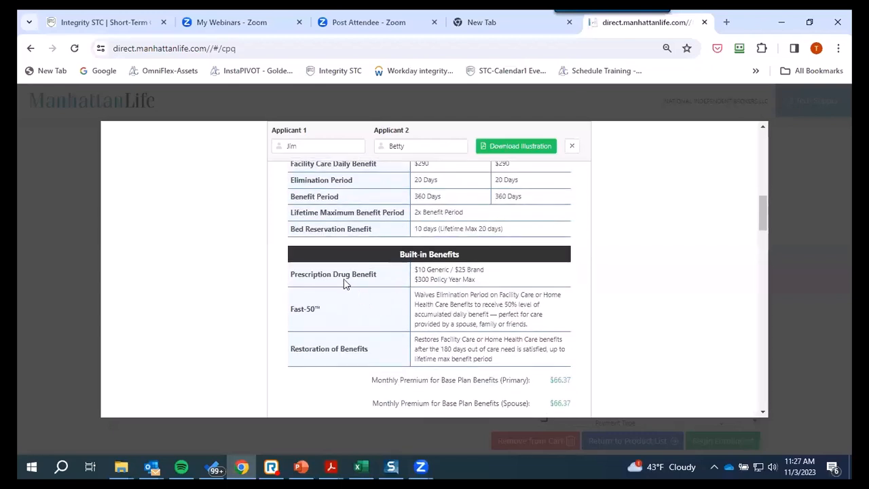
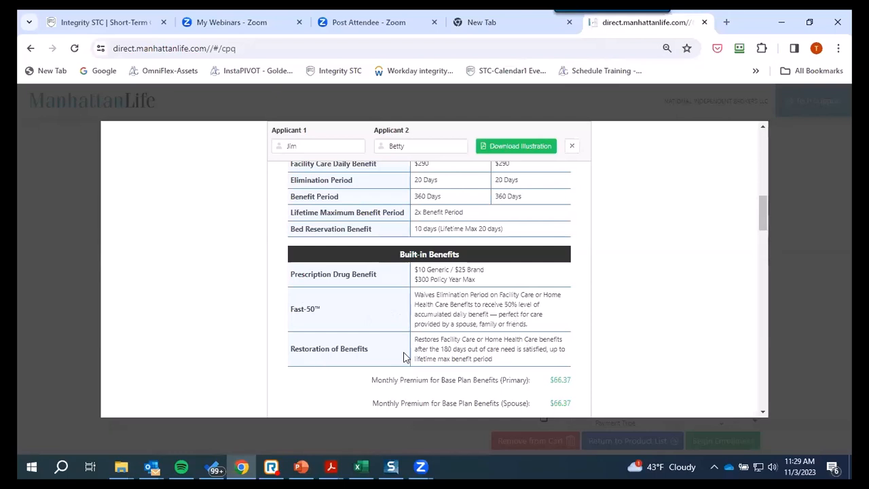
scroll(492, 346, "down", 1)
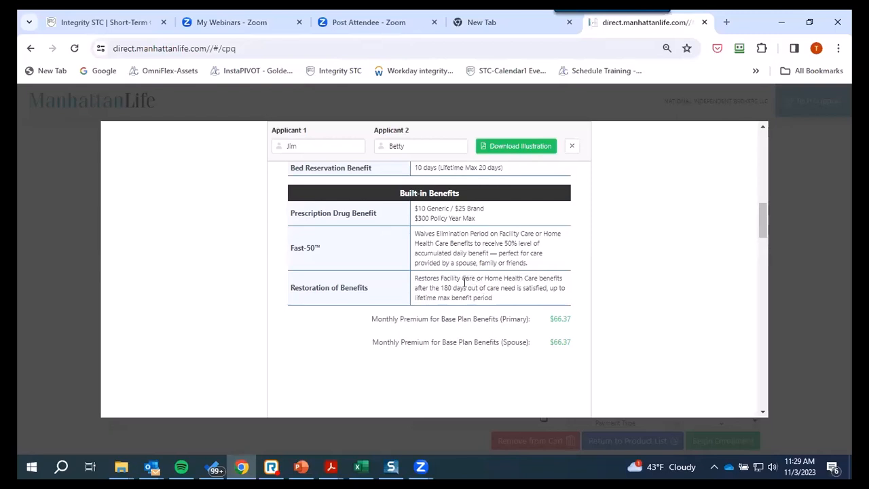
scroll(493, 212, "up", 2)
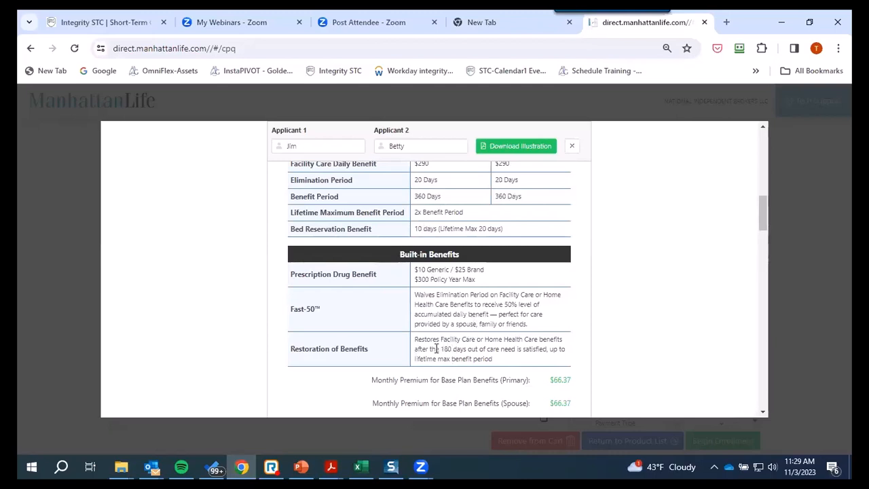
scroll(438, 343, "down", 2)
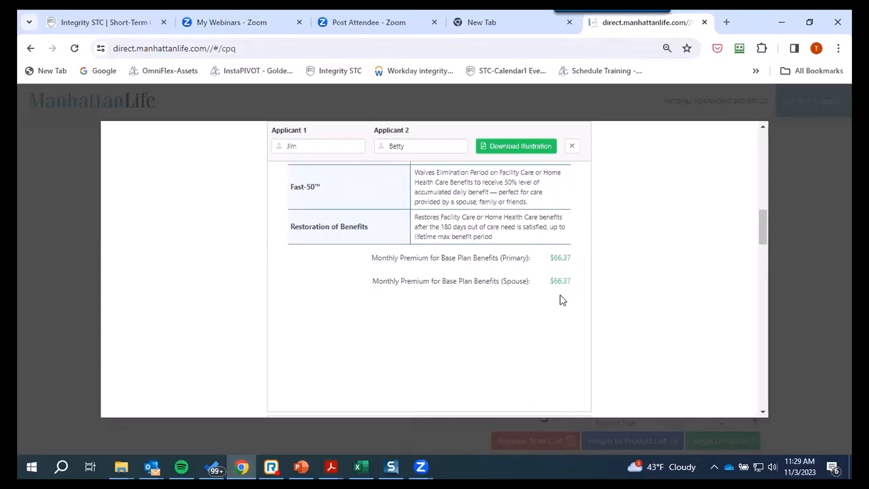
- Study the Daily Base Benefit growth graph and compare it with the couple's selected facility care daily benefit
scroll(561, 298, "down", 4)
scroll(495, 320, "up", 1)
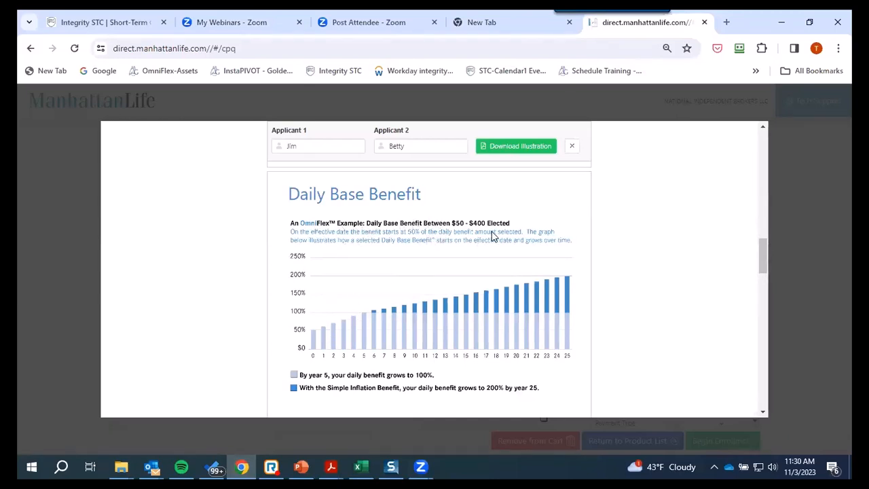
scroll(495, 271, "up", 3)
scroll(495, 258, "up", 4)
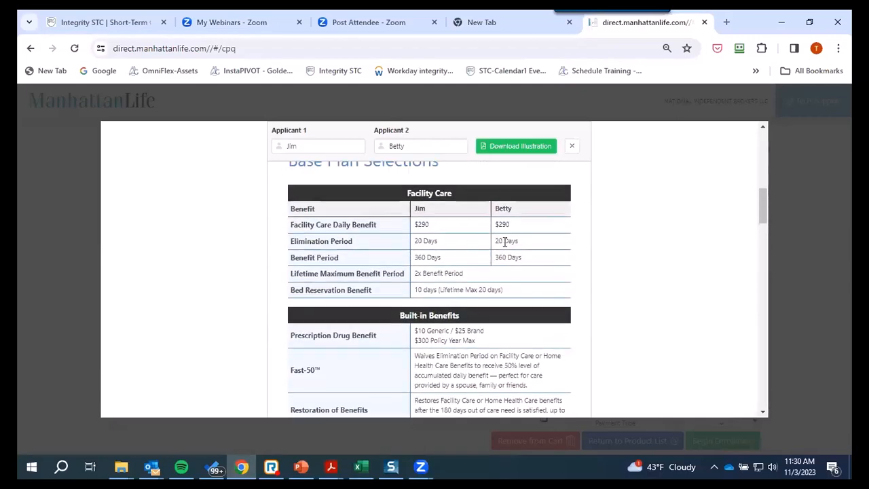
scroll(502, 306, "down", 4)
scroll(509, 380, "down", 3)
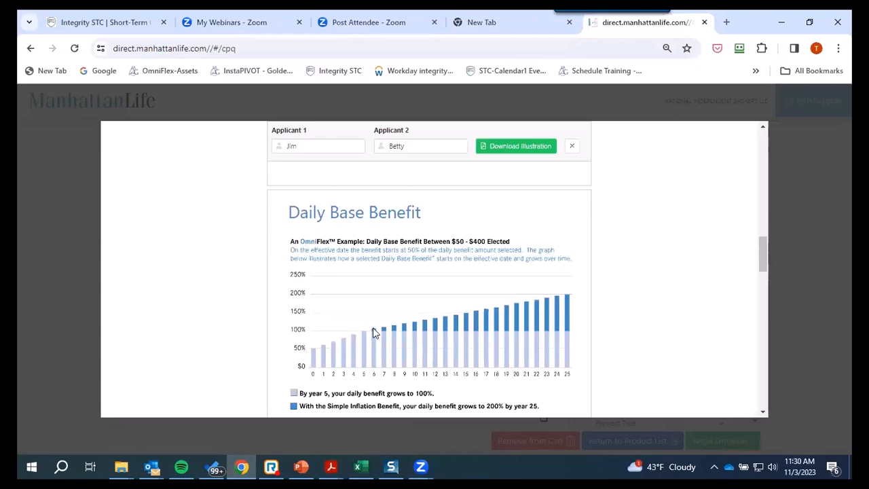
scroll(373, 328, "down", 5)
scroll(475, 339, "down", 5)
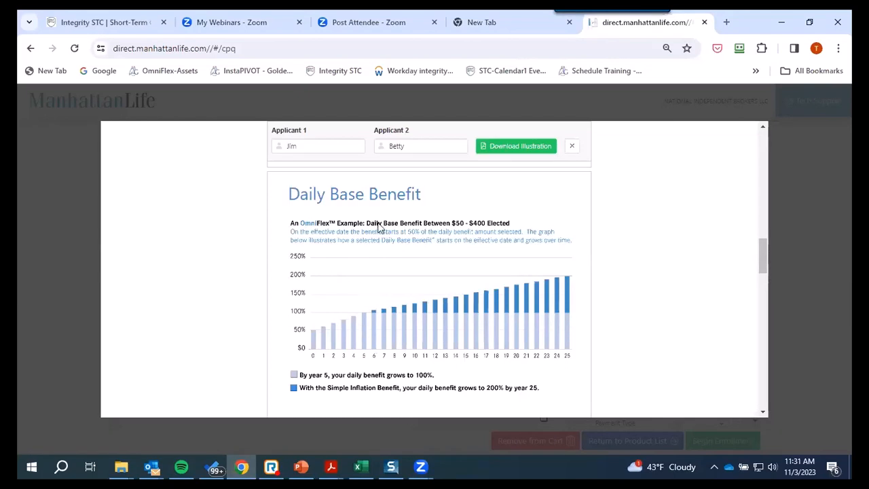
scroll(454, 293, "down", 1)
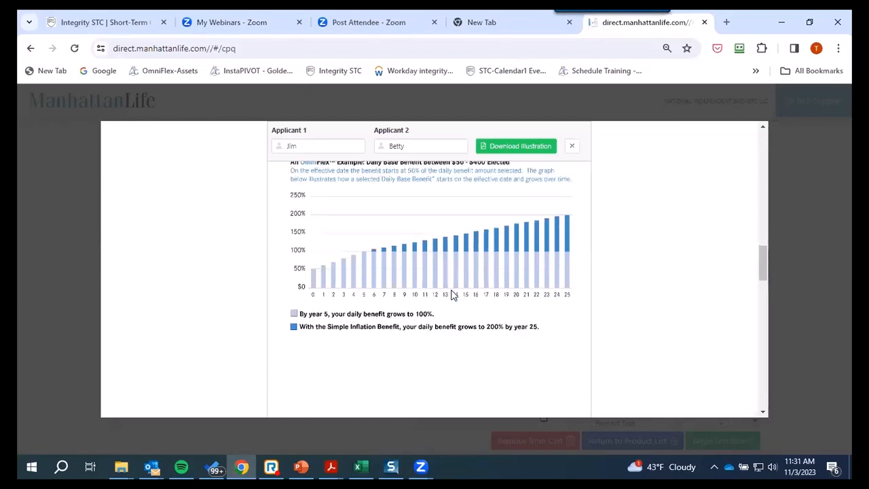
- Examine the Optional Benefits page for the couple's Home Health Care coverage and monthly premiums
scroll(453, 295, "down", 6)
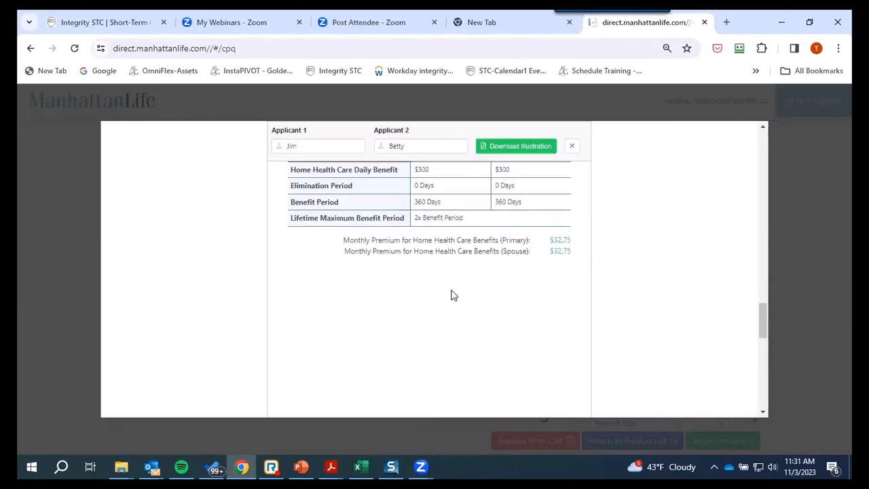
scroll(453, 300, "up", 1)
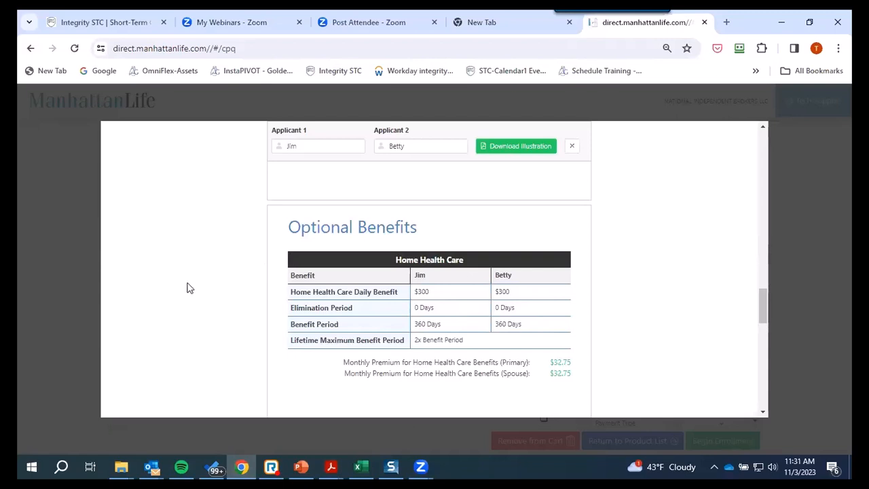
scroll(190, 286, "down", 1)
scroll(190, 285, "up", 1)
scroll(400, 296, "down", 1)
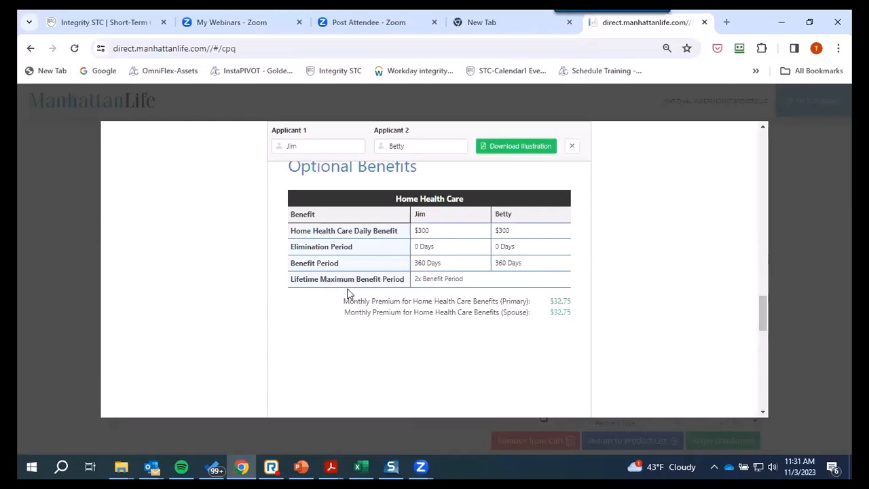
- Recheck the proposal from the base plan premiums through the Daily Base Benefit graph to the Home Health Care premiums
scroll(321, 328, "up", 10)
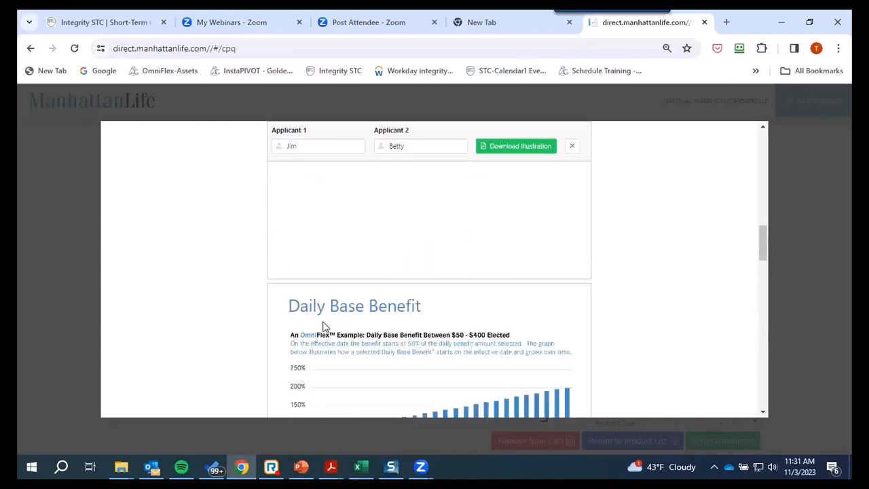
scroll(333, 198, "down", 3)
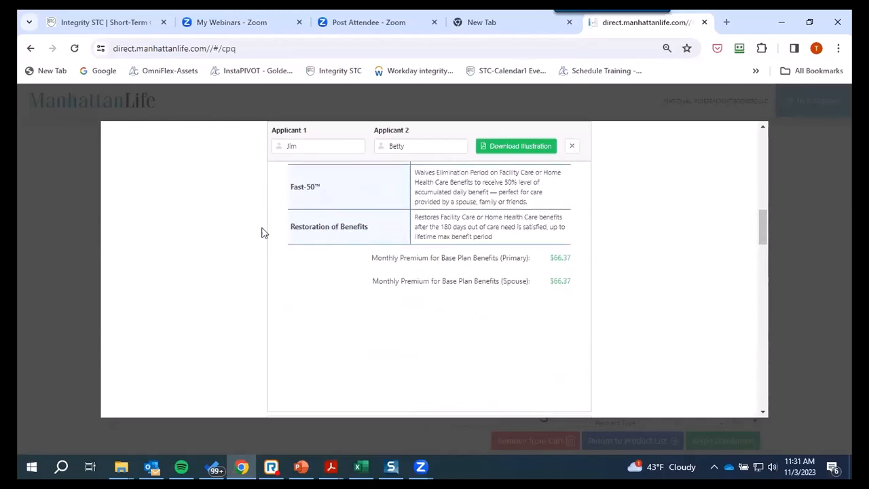
scroll(387, 306, "down", 5)
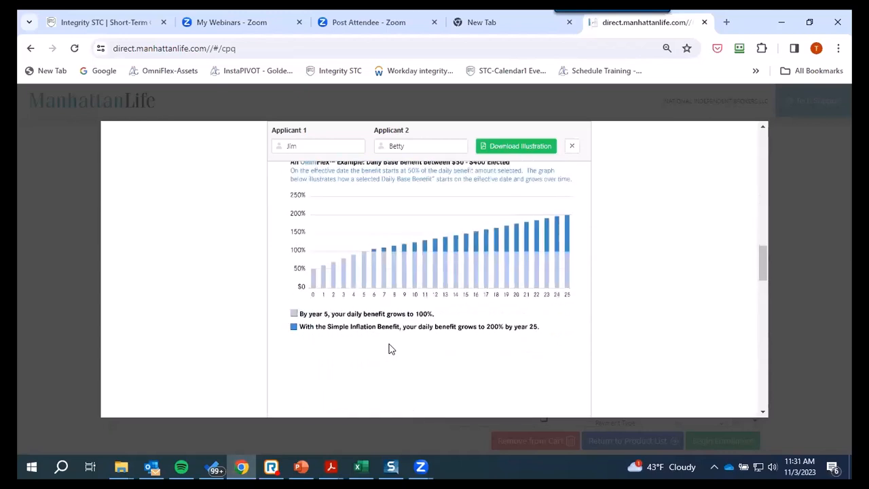
scroll(388, 339, "down", 4)
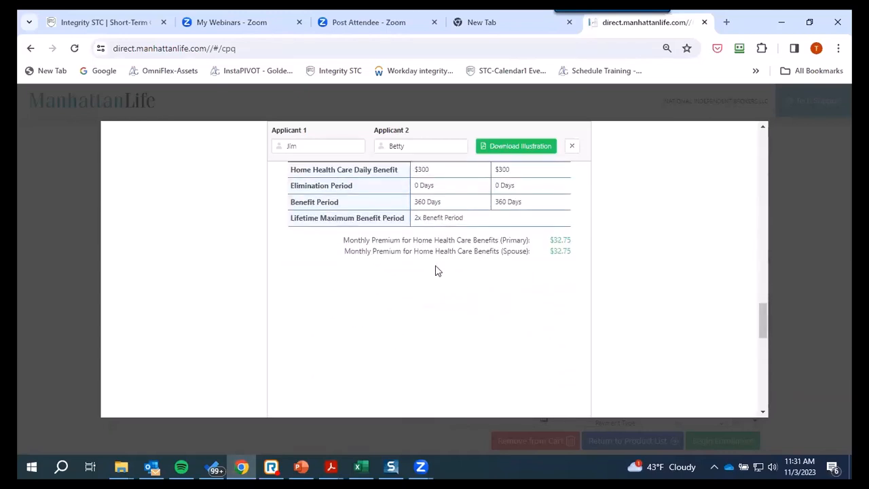
- Review the Illustration Summary, including the primary and spouse premiums and the combined total monthly premium
scroll(436, 265, "down", 3)
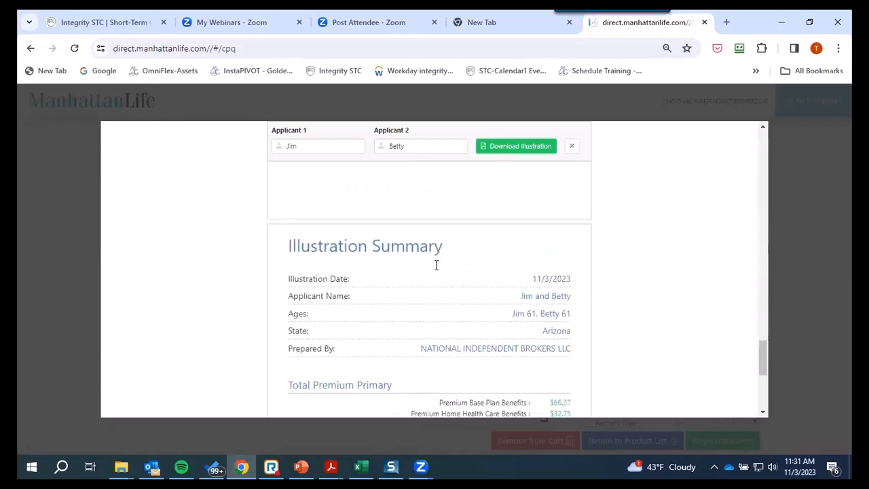
scroll(437, 265, "down", 2)
scroll(421, 262, "up", 1)
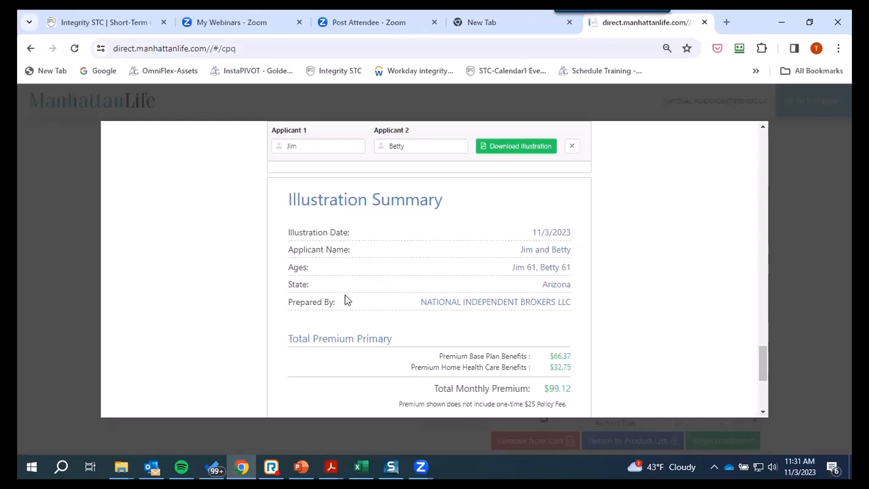
scroll(473, 302, "down", 2)
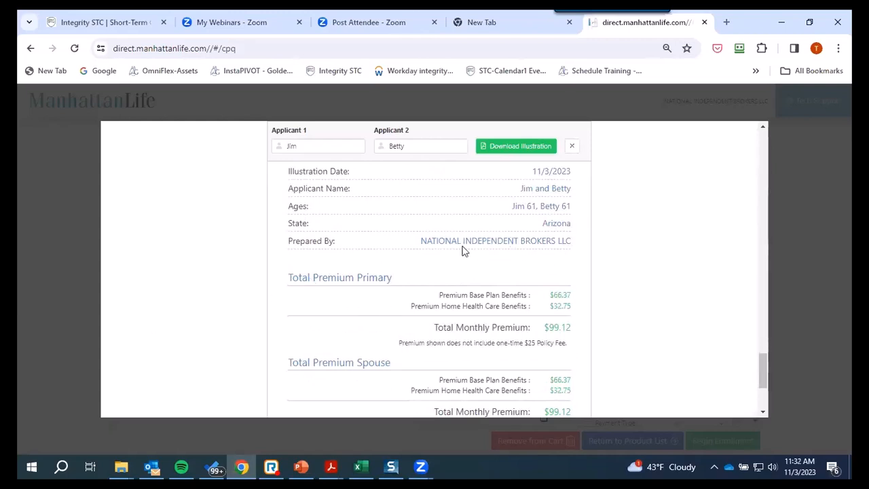
scroll(456, 291, "down", 2)
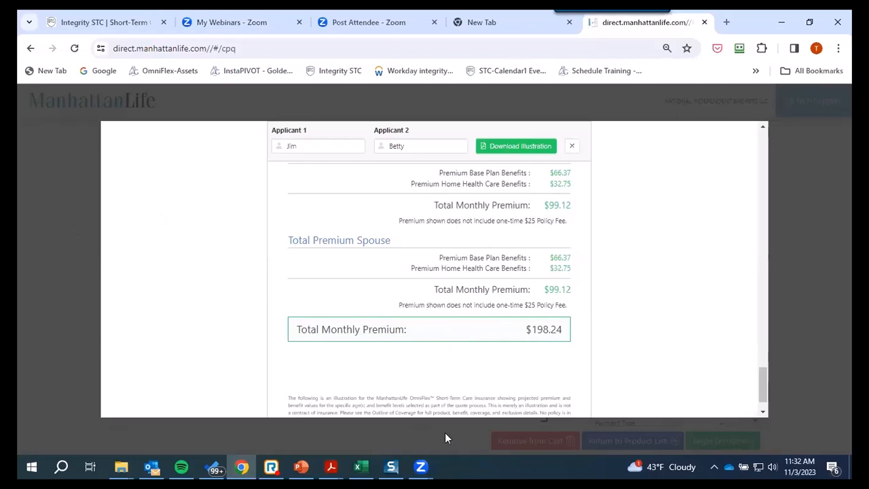
- Go back through the proposal to its cover page and close the proposal
scroll(582, 217, "up", 10)
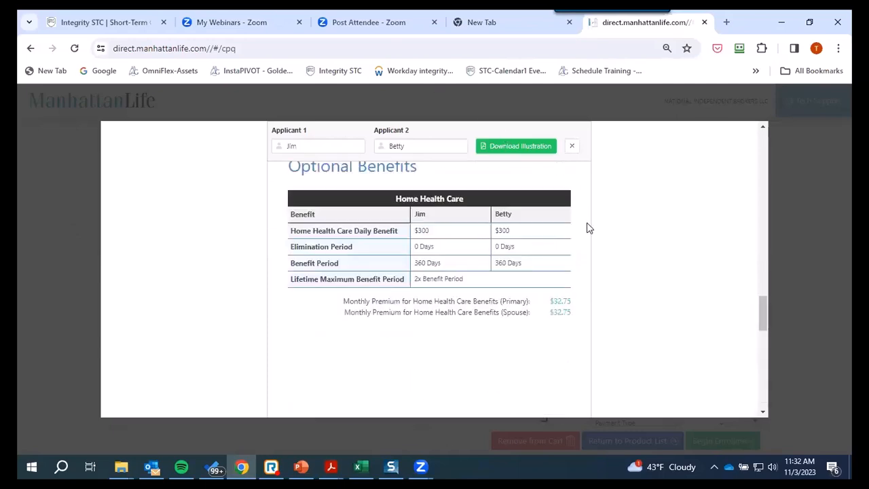
scroll(580, 232, "up", 10)
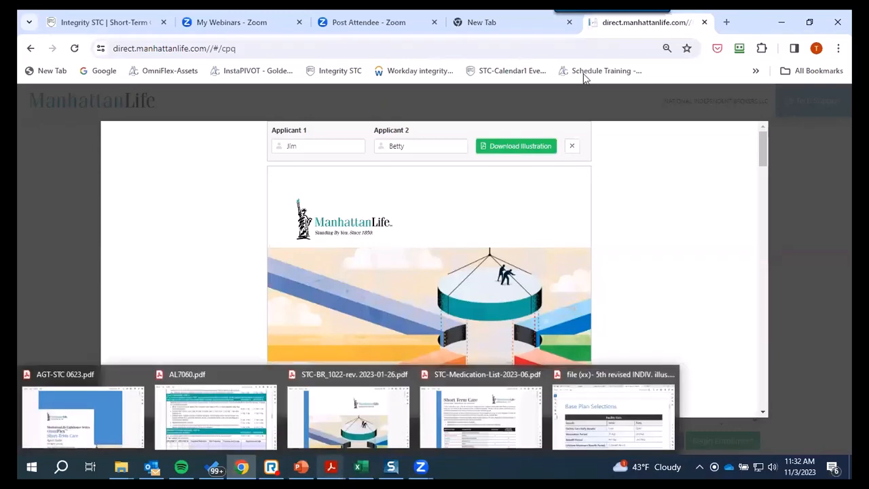
left_click(571, 146)
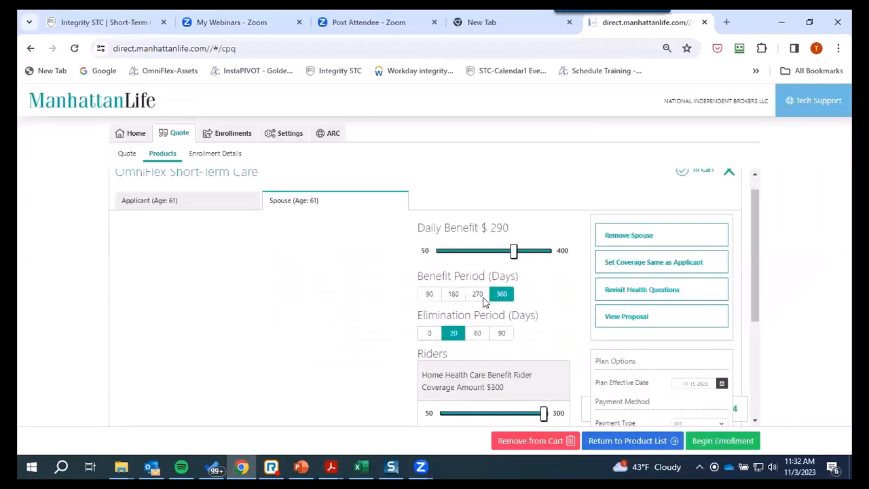
- Check the spouse's coverage settings and combined total, and begin enrollment for the OmniFlex Short-Term Care quote
scroll(528, 285, "down", 3)
scroll(520, 327, "up", 1)
scroll(398, 316, "up", 2)
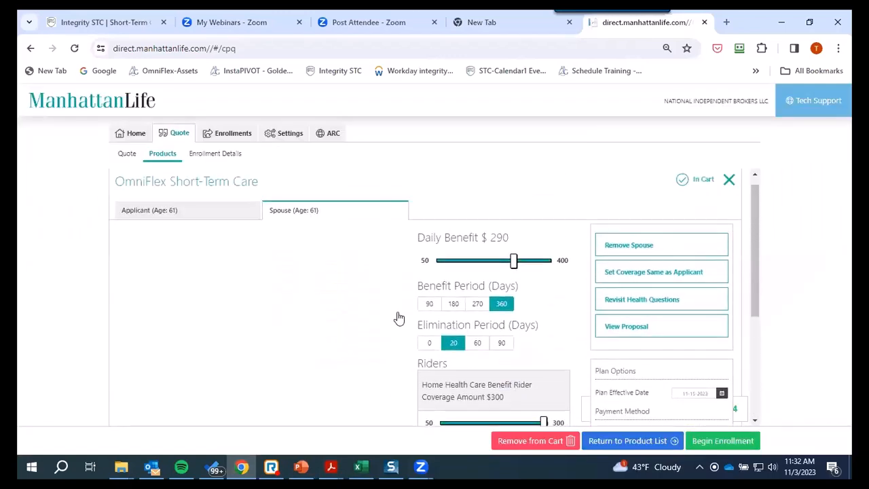
scroll(386, 292, "down", 3)
scroll(387, 292, "down", 1)
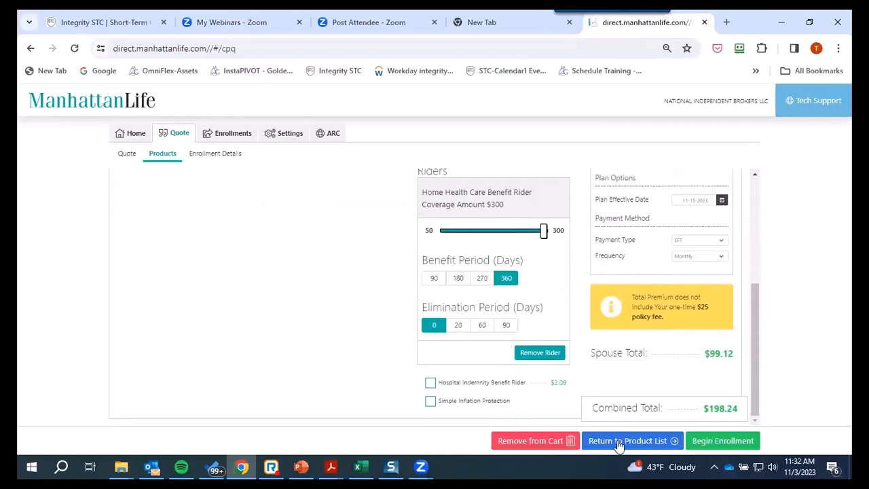
left_click(716, 446)
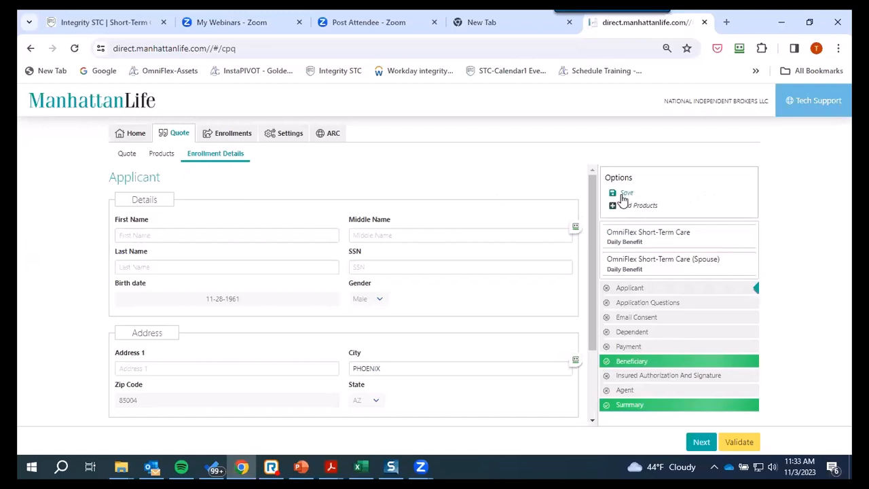
mouse_move(642, 244)
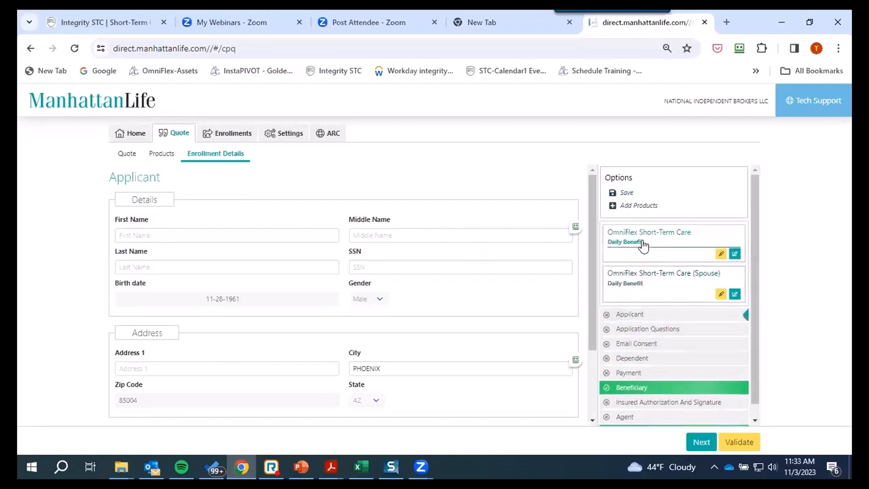
mouse_move(693, 278)
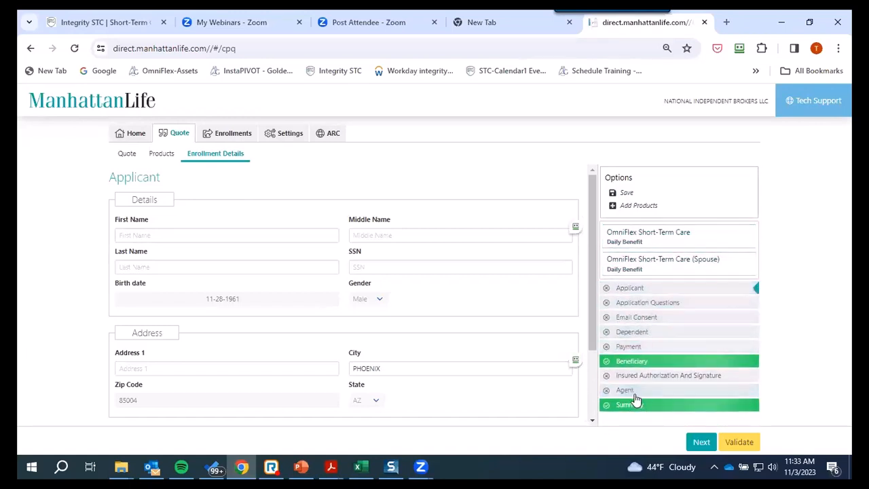
- Fill in the applicant's first name, last name and Social Security number in the enrollment details
left_click(151, 236)
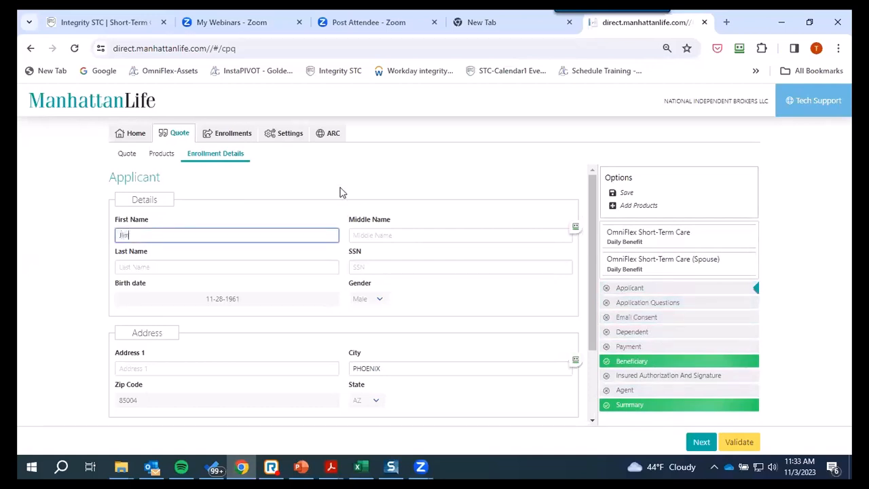
type("Jim")
key("Tab")
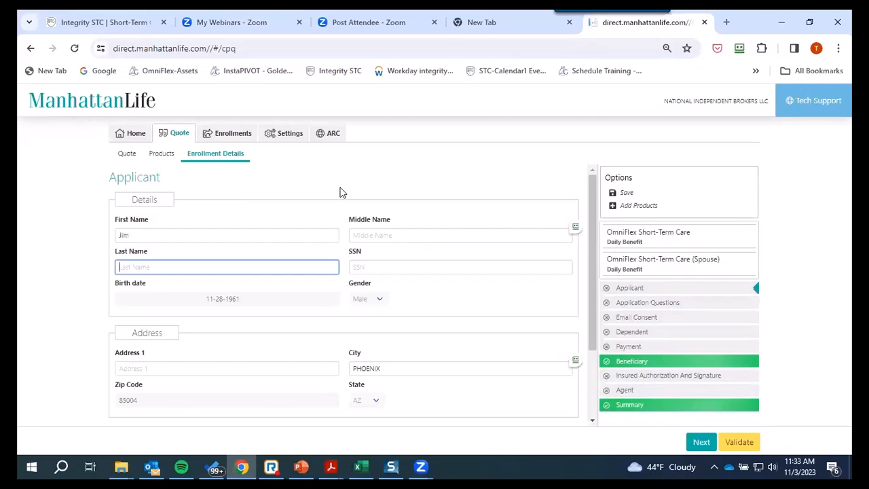
type("Fakey")
key("Tab")
key("Tab")
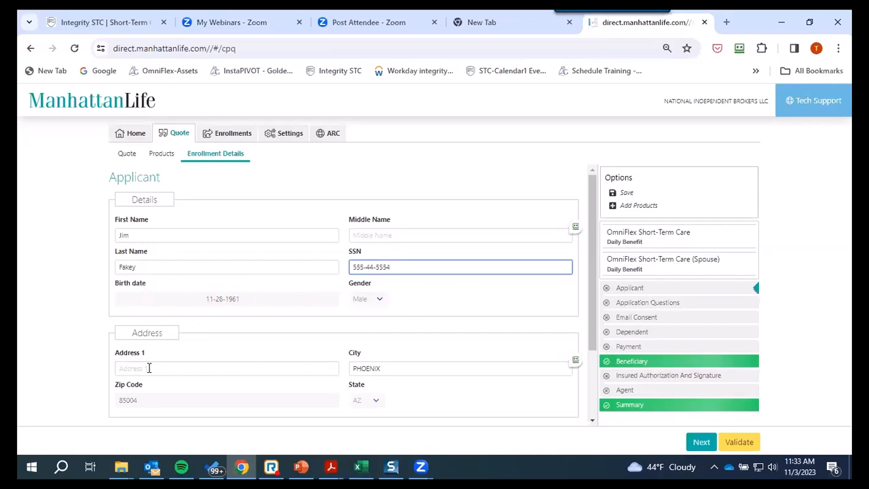
- Enter the applicant's street address in the enrollment details, keeping the prefilled city
left_click(208, 367)
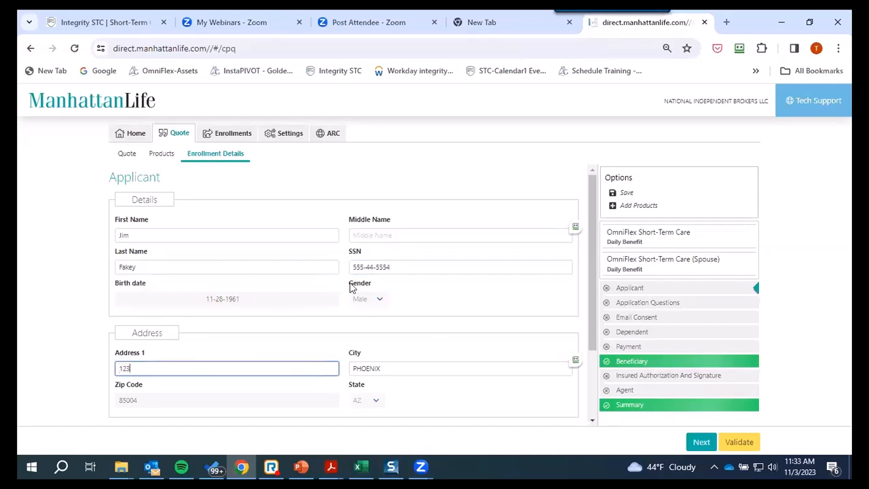
key("Tab")
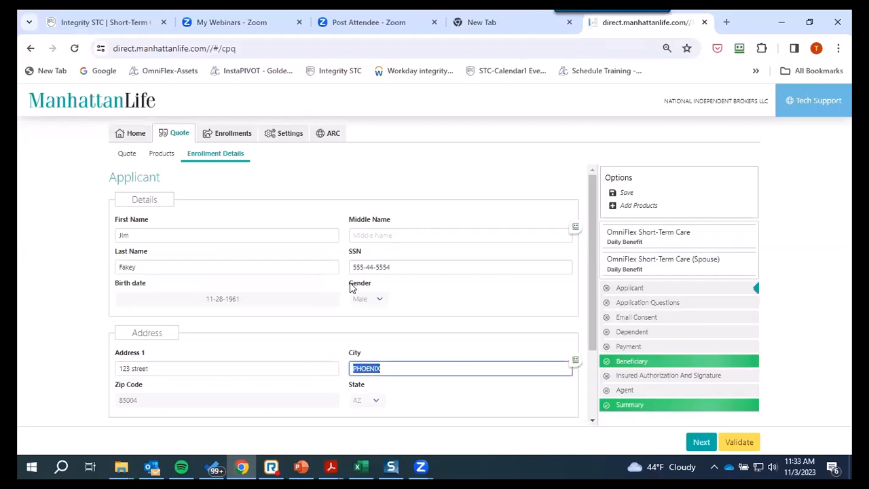
scroll(367, 313, "down", 2)
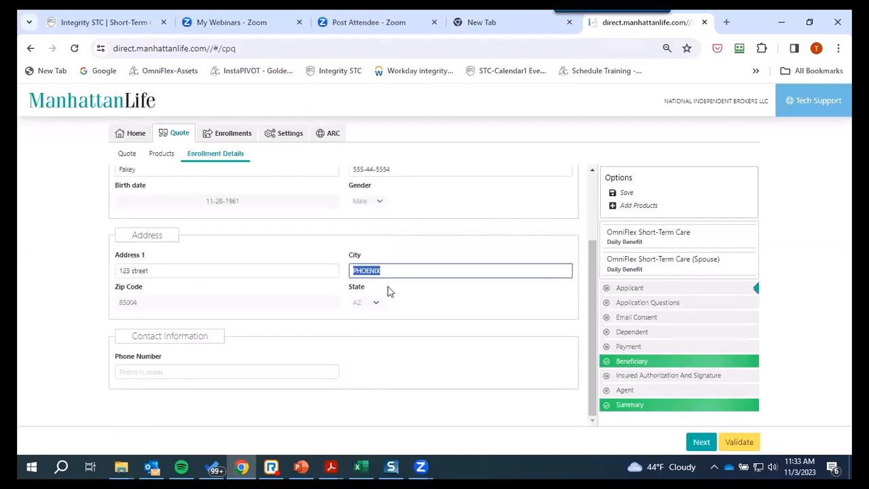
- Enter the applicant's phone number in the contact information and continue to the application questions
left_click(156, 371)
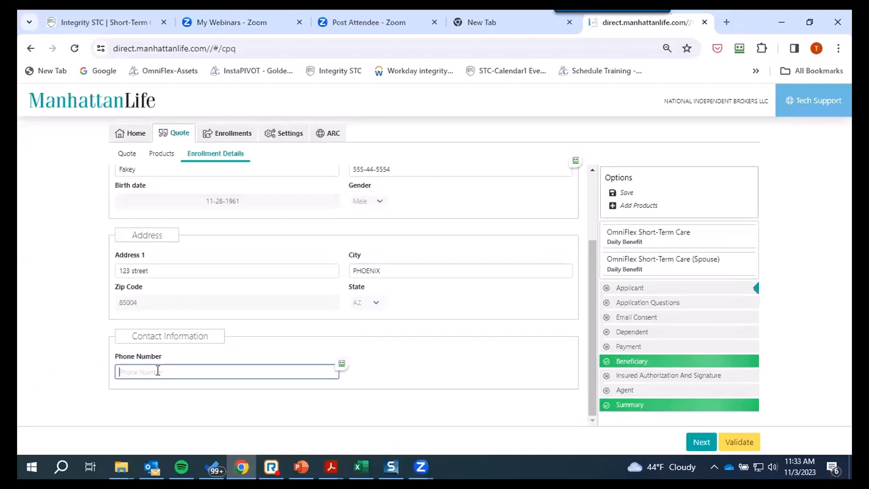
type("555) 666-3333")
left_click(701, 442)
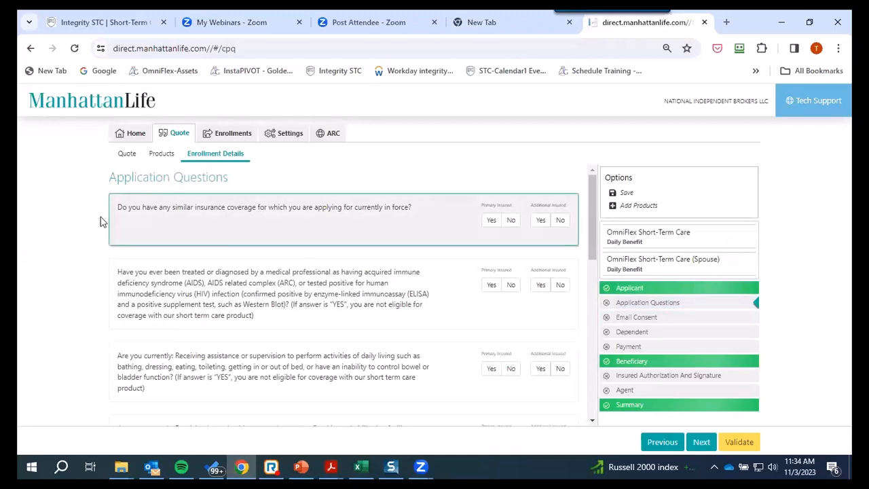
- Answer No for both insureds on similar coverage in force, briefly checking the follow-up fields for a Yes answer
left_click(511, 221)
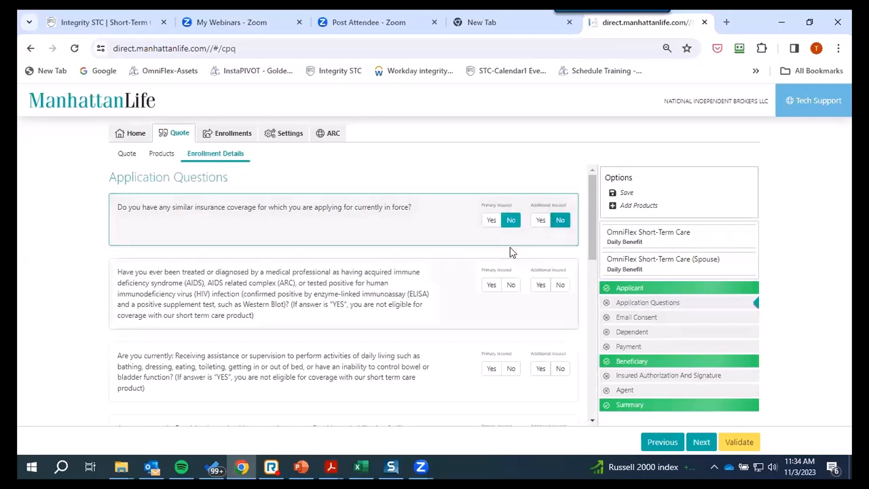
left_click(493, 225)
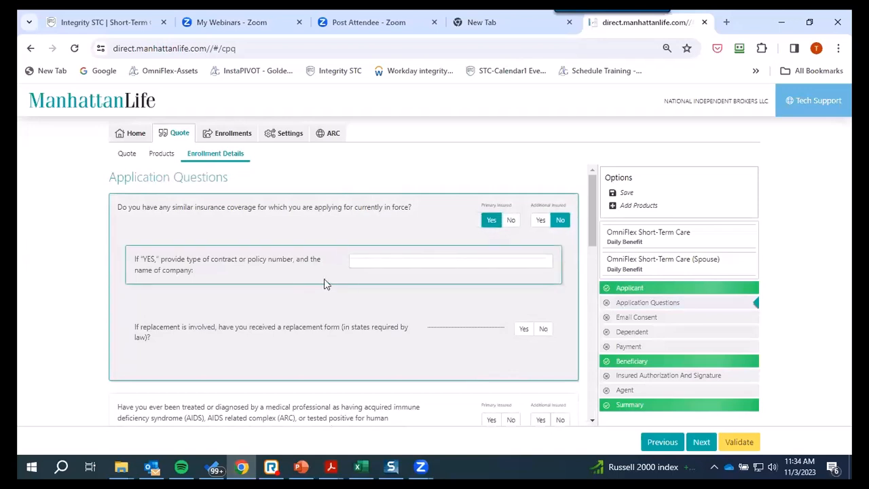
left_click(510, 224)
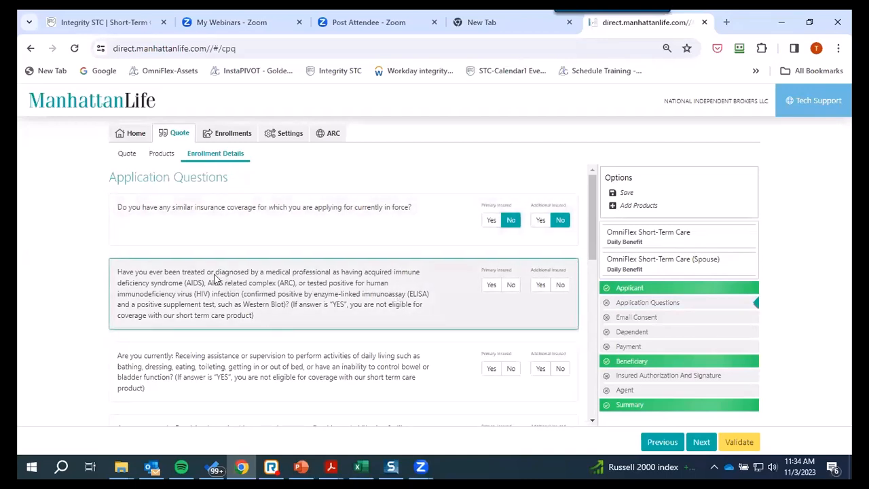
- Switch to Acrobat and check the Part I health questions in the AL7060.pdf application form
scroll(237, 278, "down", 1)
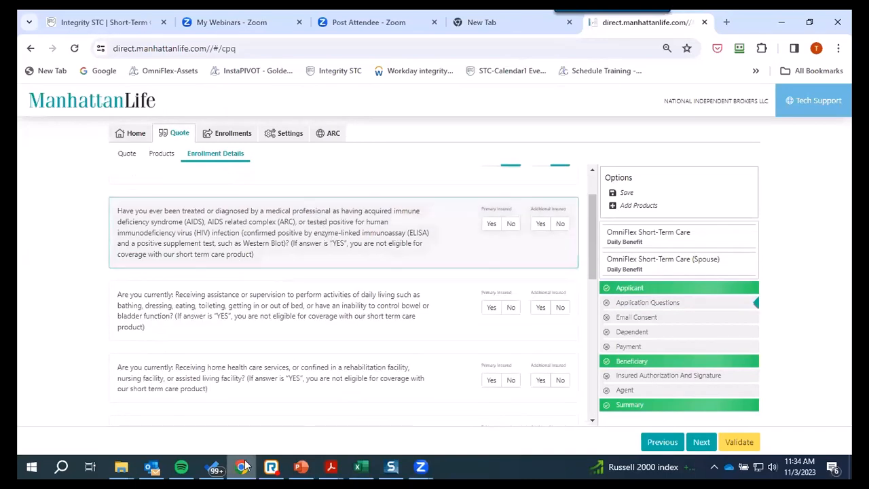
mouse_move(337, 464)
left_click(206, 441)
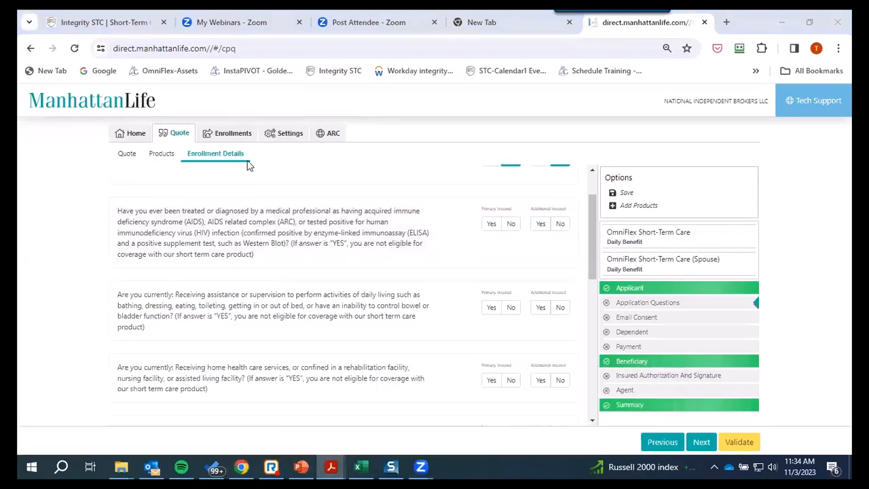
scroll(266, 239, "up", 6)
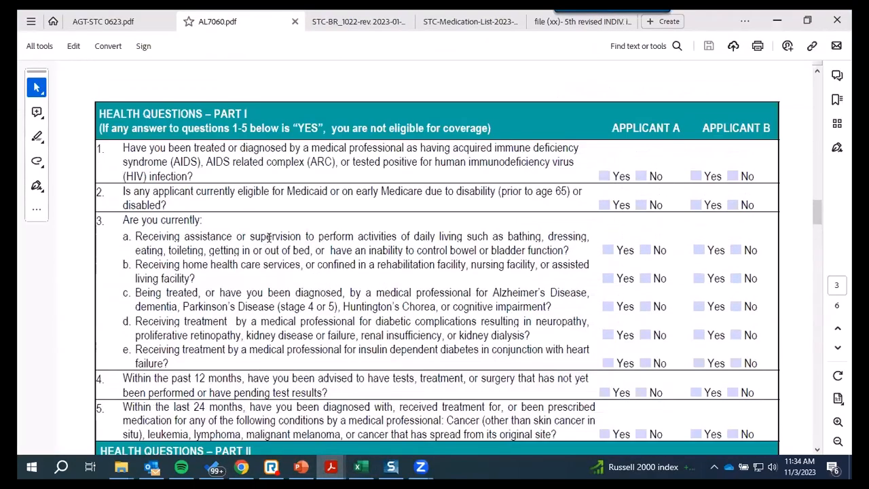
- Return to the online enrollment in Chrome and review the wording of its health questions
left_click(241, 467)
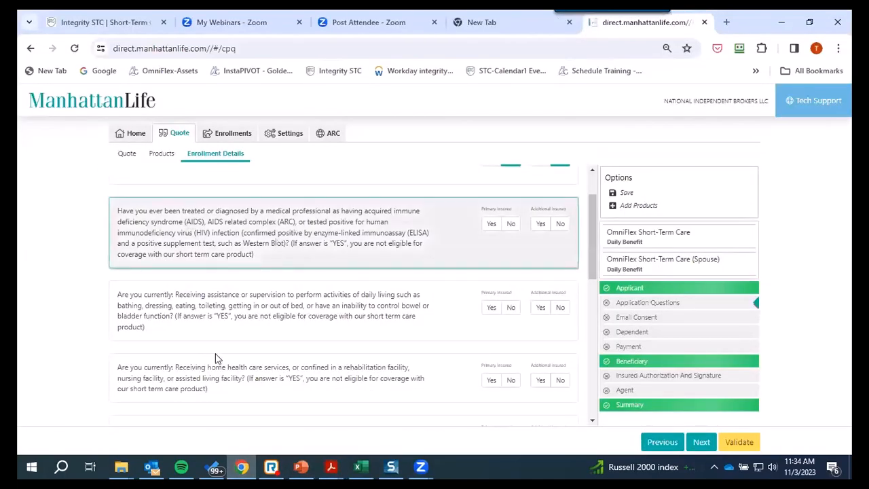
scroll(281, 326, "down", 3)
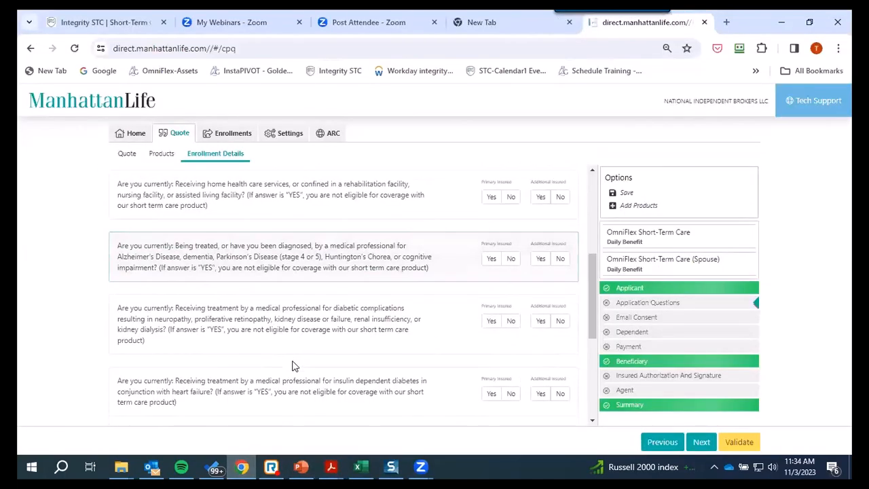
scroll(292, 360, "up", 3)
scroll(298, 333, "up", 2)
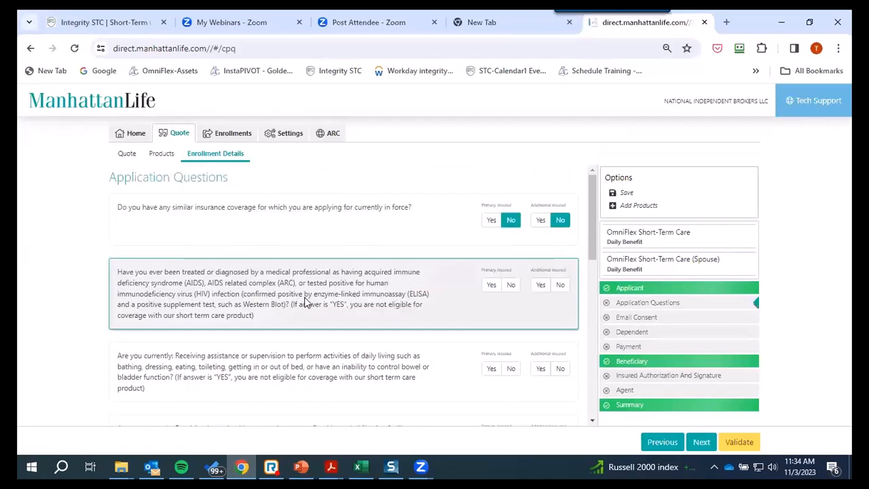
scroll(306, 303, "down", 2)
scroll(305, 303, "up", 1)
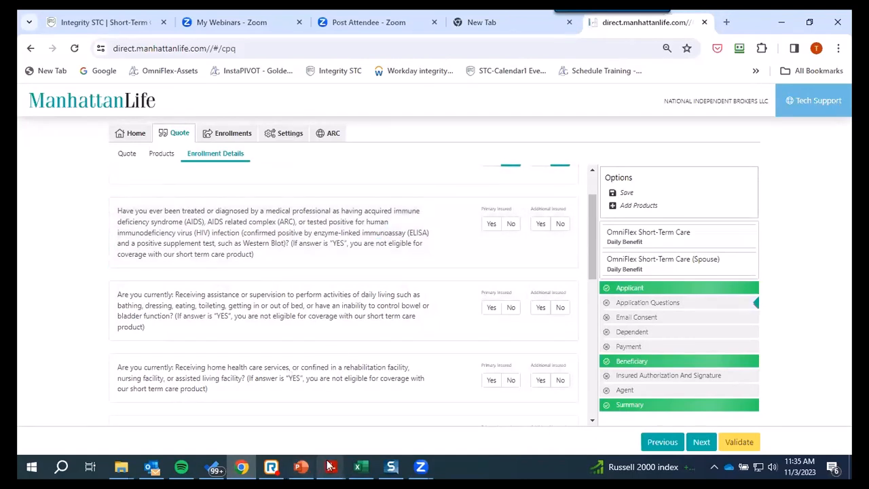
mouse_move(329, 466)
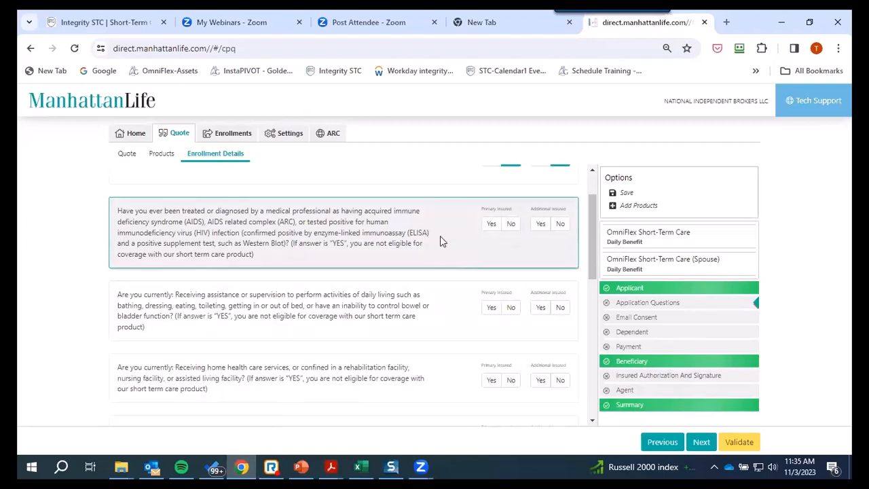
- Answer No for both insureds on the HIV/AIDS, daily living assistance, and home health care or facility confinement questions
left_click(511, 225)
left_click(560, 225)
left_click(510, 307)
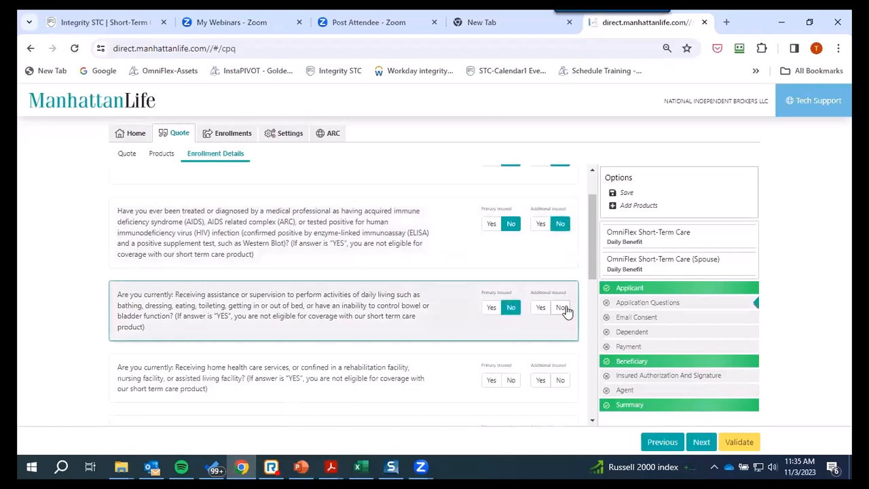
left_click(561, 307)
left_click(510, 319)
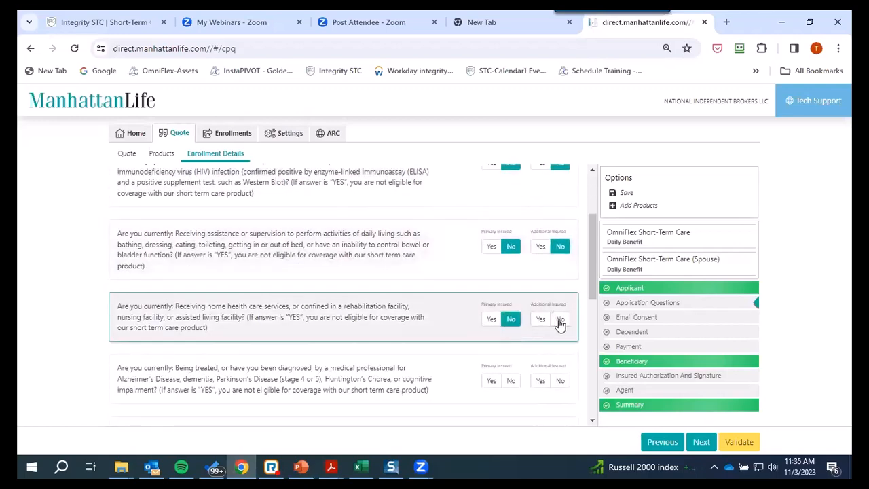
left_click(560, 319)
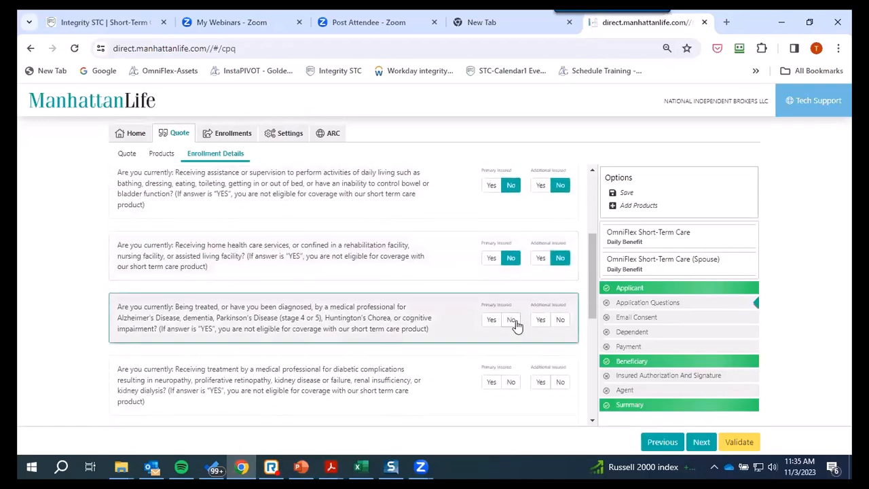
- Answer No for both insureds on the cognitive impairment, diabetic complications, and insulin dependent diabetes with heart failure questions
left_click(511, 319)
left_click(560, 320)
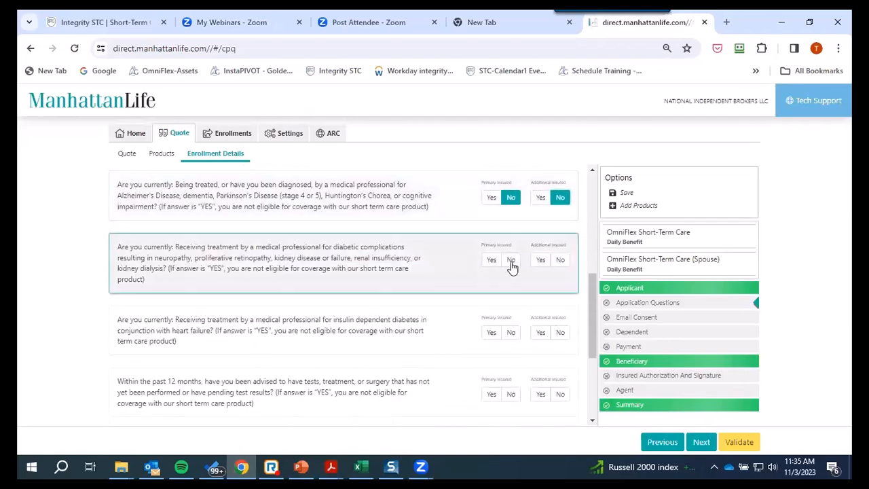
left_click(511, 261)
left_click(559, 261)
left_click(510, 332)
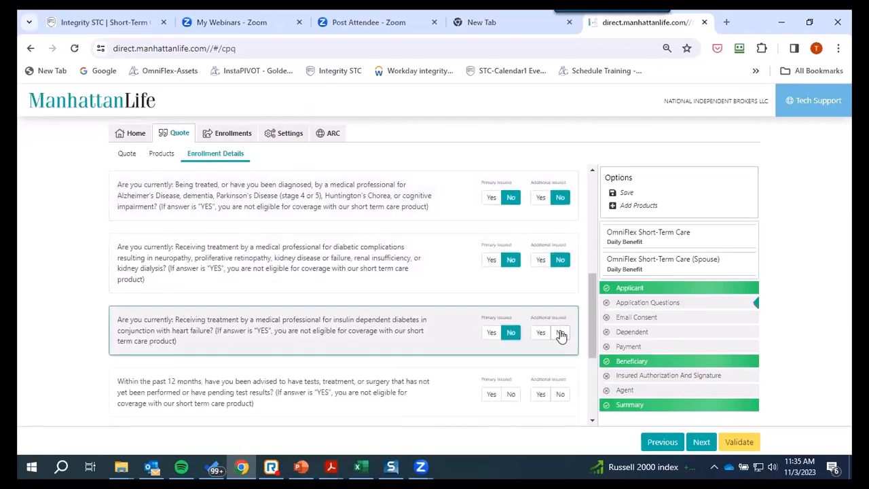
left_click(560, 333)
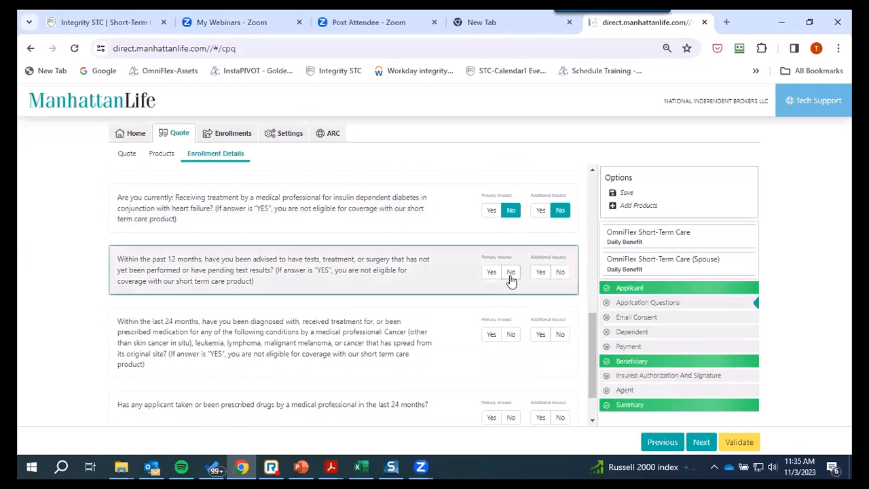
- Answer No for both insureds on the 12-month pending tests or surgery question and the 24-month cancer question
left_click(510, 272)
left_click(560, 272)
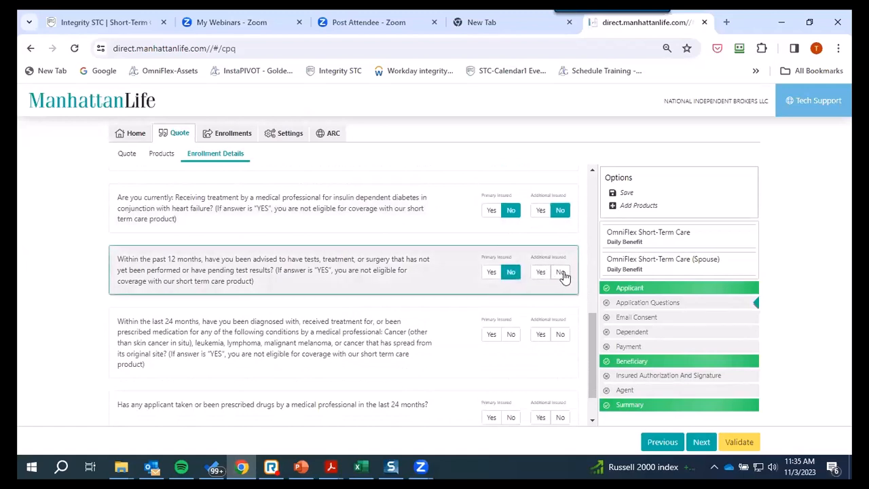
left_click(512, 335)
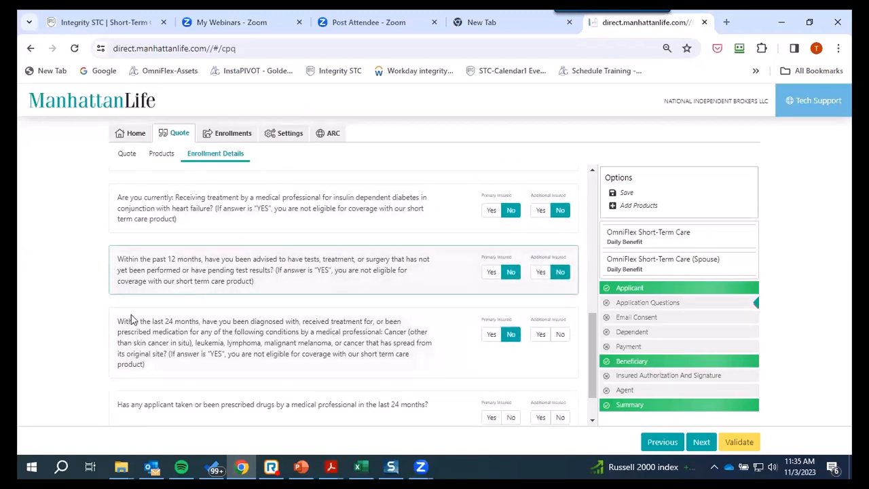
left_click(560, 334)
- Answer the prescribed drugs question with Yes for the primary insured and No for the additional insured
scroll(281, 319, "down", 1)
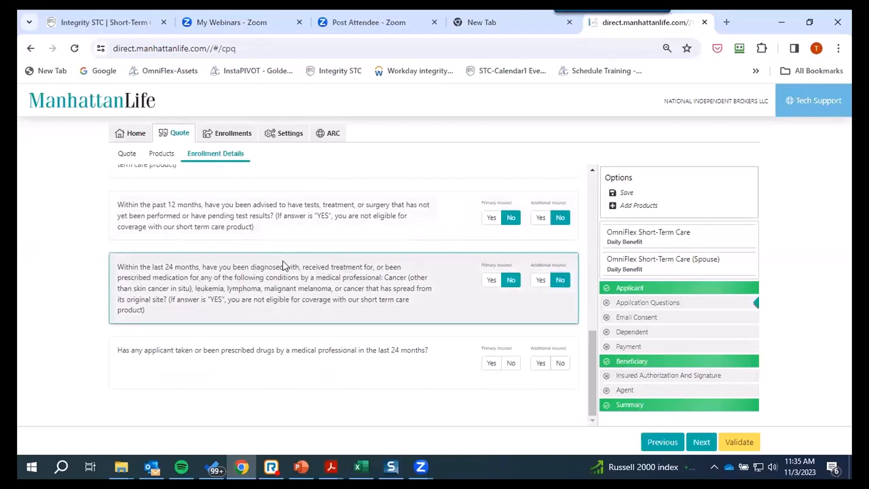
scroll(448, 265, "up", 1)
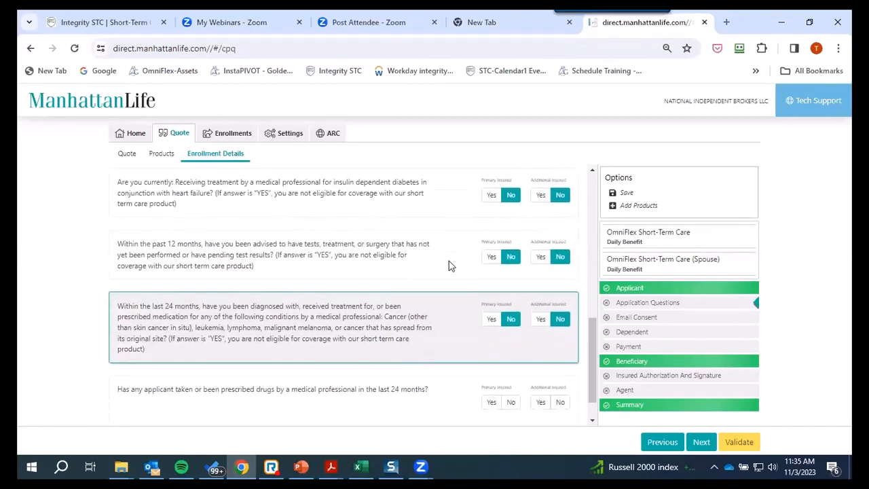
scroll(448, 265, "down", 1)
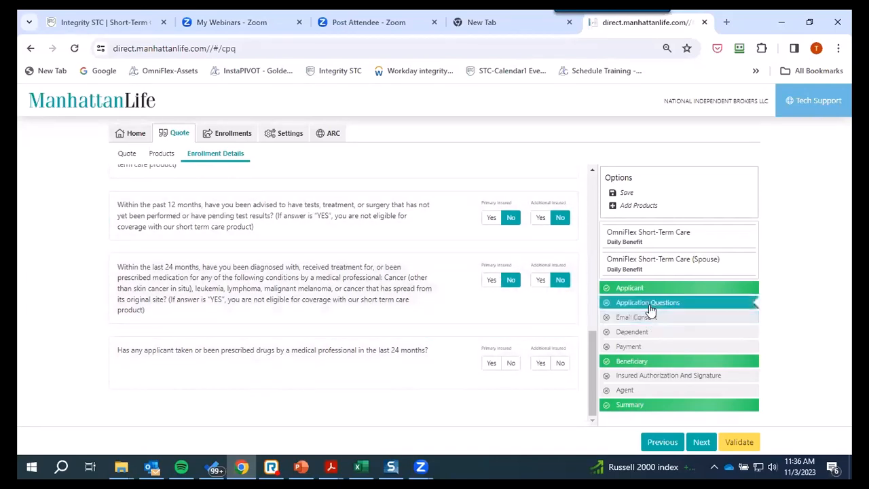
left_click(492, 366)
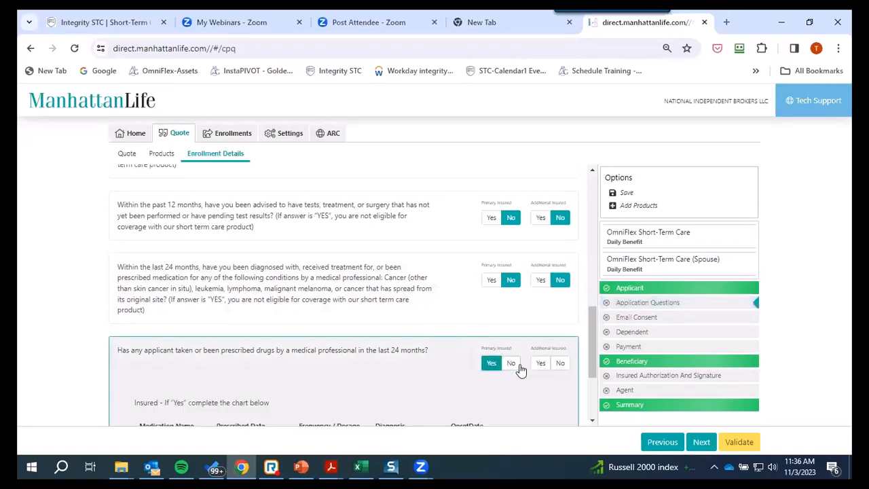
left_click(558, 367)
scroll(557, 366, "down", 1)
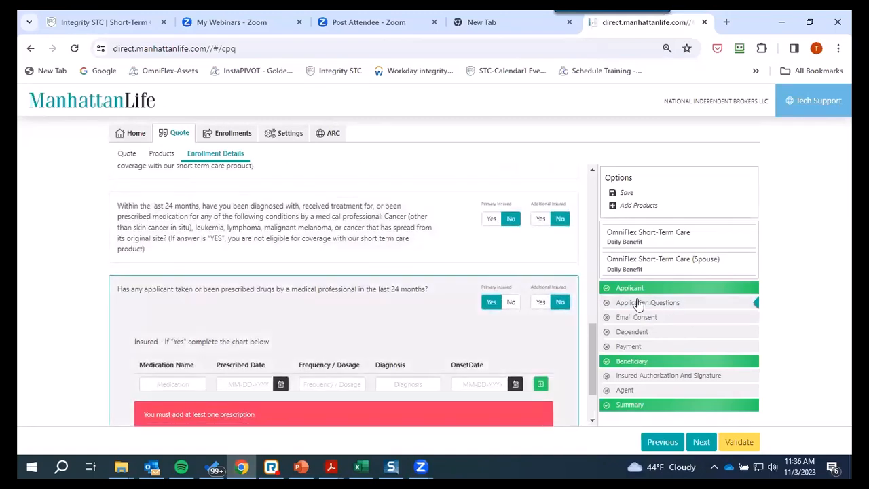
scroll(484, 303, "down", 1)
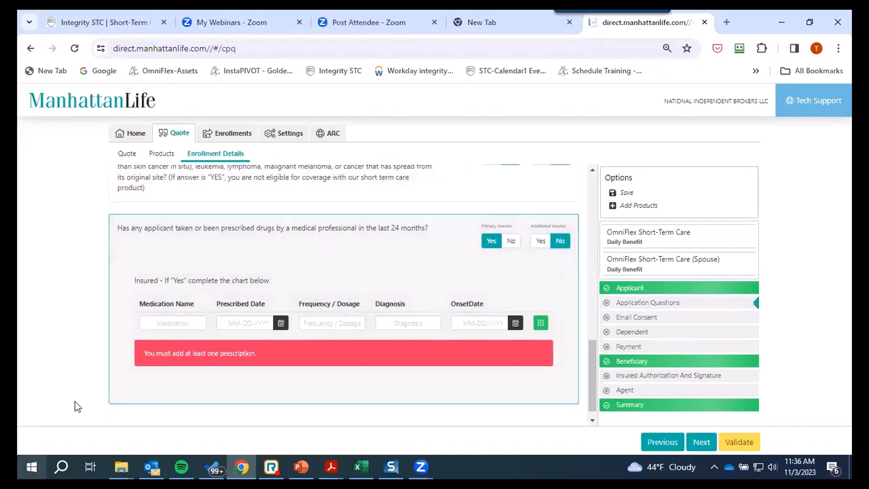
- Enter Metoprolol as the primary insured's medication with the prescribed date 11-20-2022
left_click(172, 323)
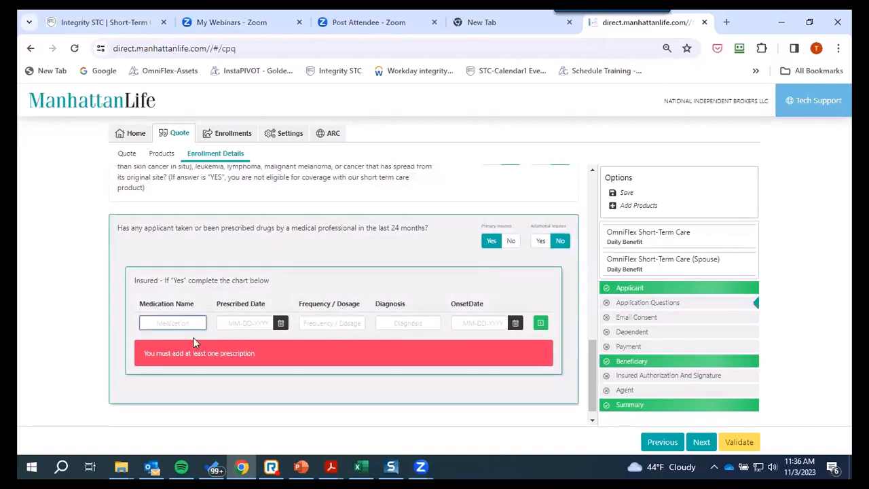
type("Metoprolol")
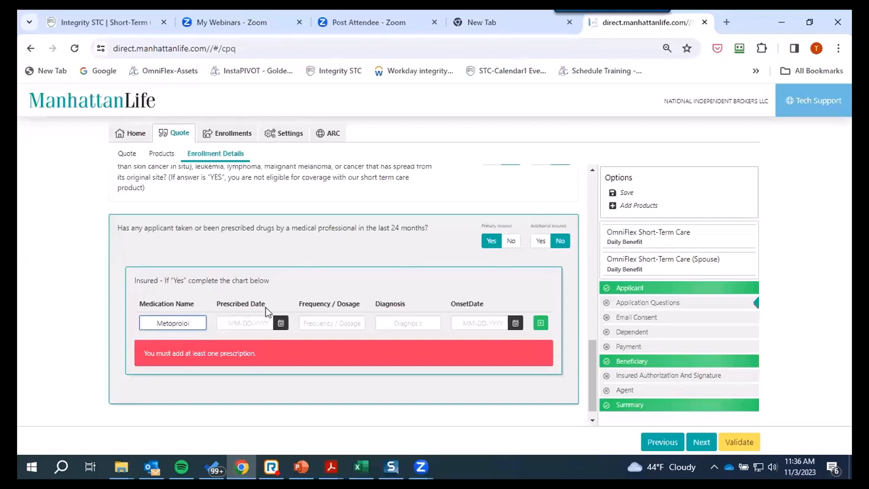
key("Tab")
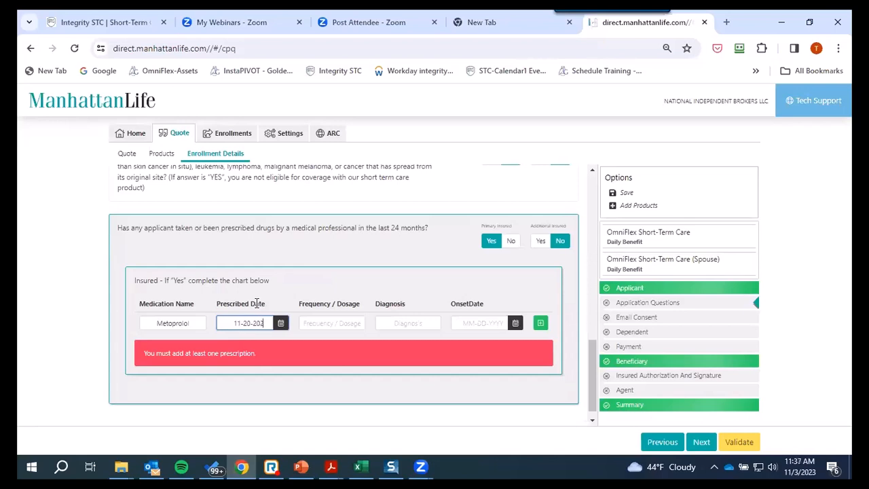
type("2")
key("Tab")
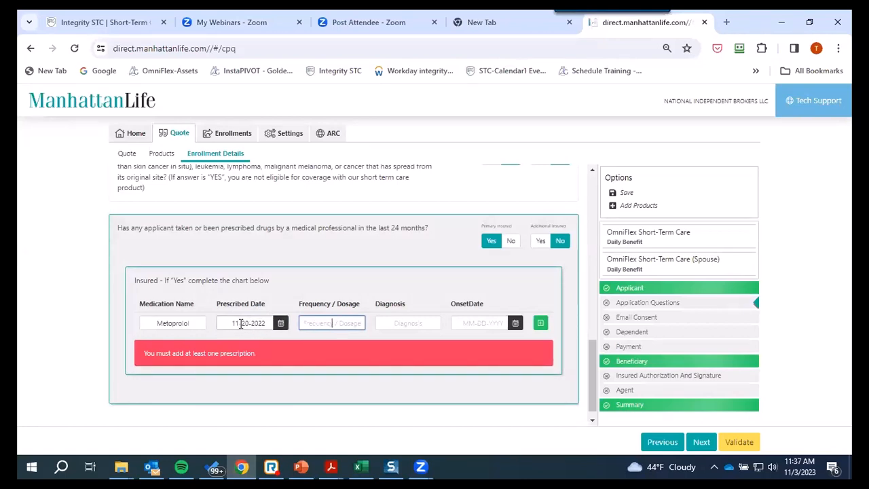
- Change the medication's prescribed date to 11-01-2022 and enter 25mg as its frequency and dosage
left_click(250, 324)
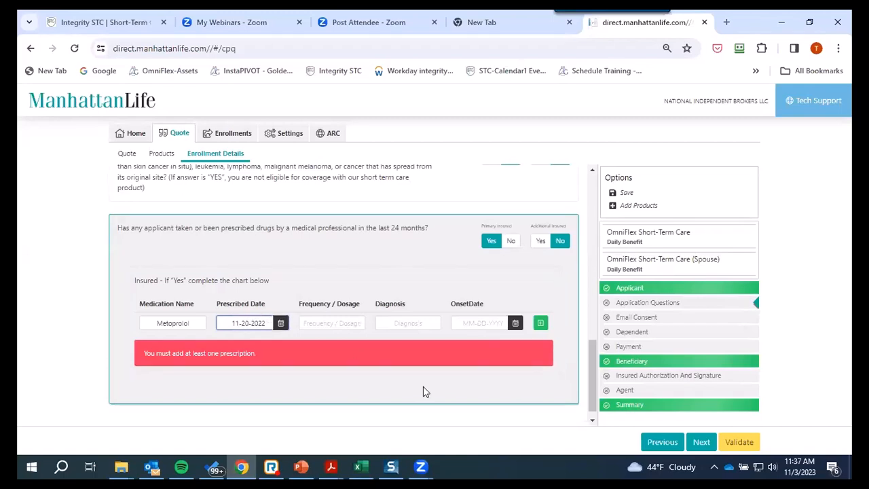
key("BackSpace")
key("BackSpace")
type("01")
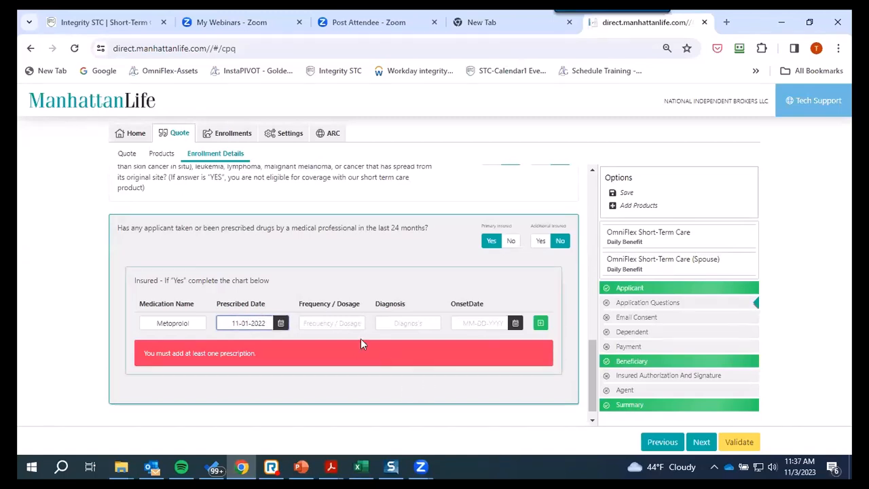
left_click(340, 322)
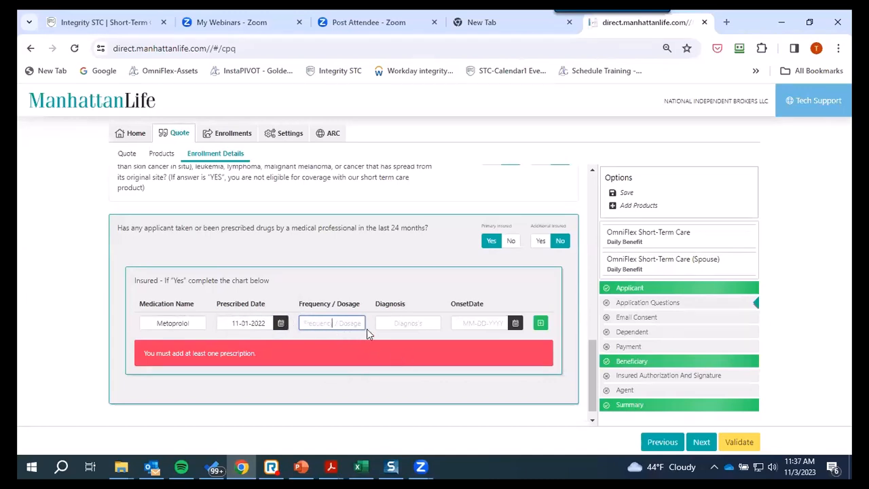
type("25mg")
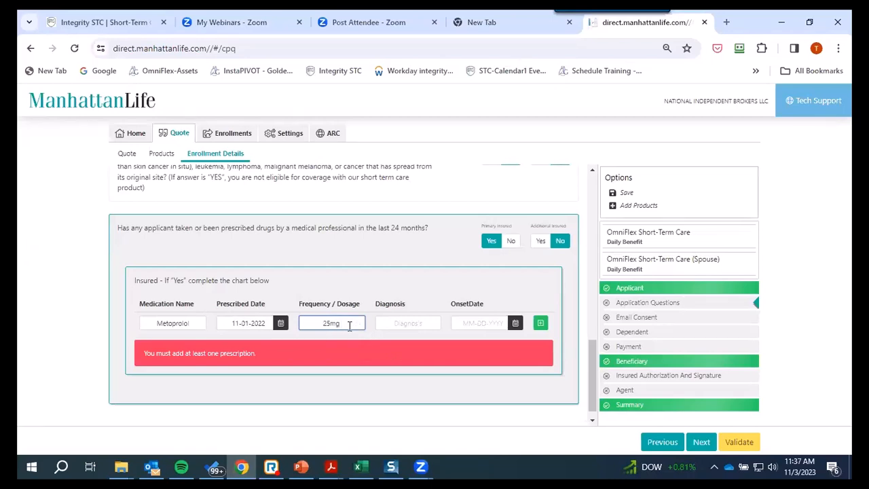
- Complete the Metoprolol entry with frequency 25mg 1x day, diagnosis HBP and onset date 11-20-2018, and add it to the medication chart
type(" 1x day")
key("Tab")
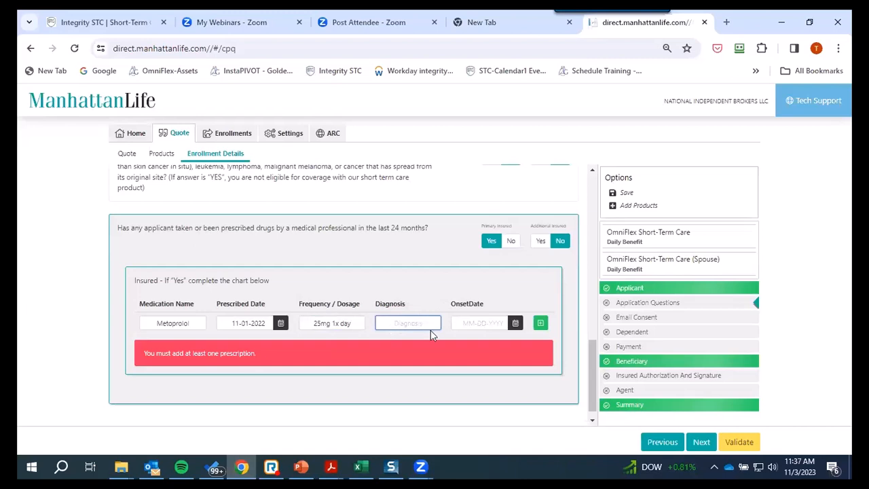
type("HBP")
left_click(491, 323)
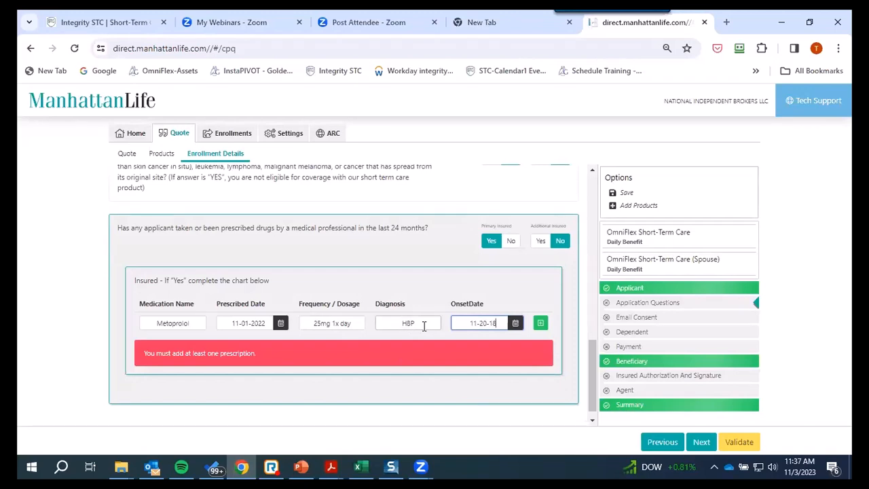
key("BackSpace")
key("BackSpace")
type("2018")
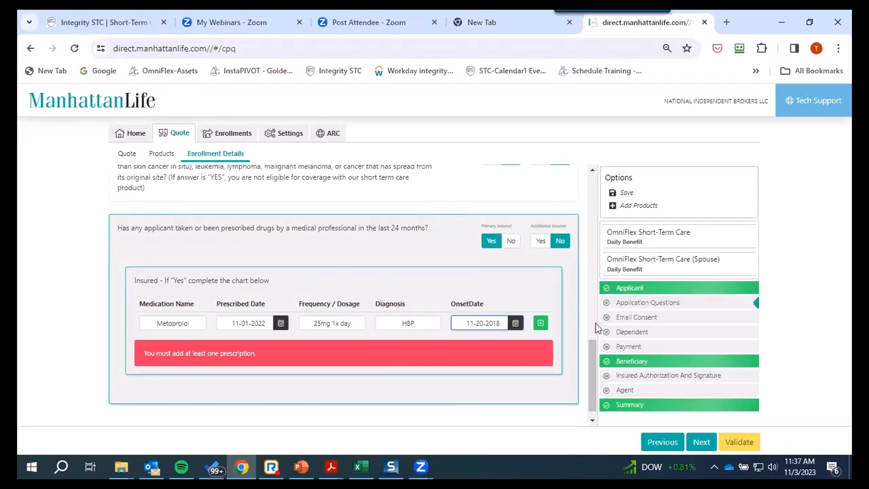
left_click(540, 324)
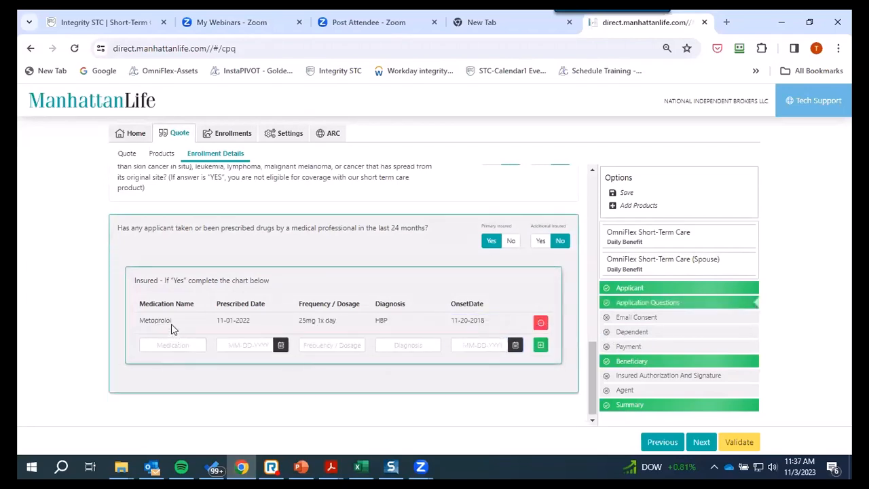
left_click(144, 347)
scroll(401, 266, "up", 1)
scroll(319, 312, "down", 1)
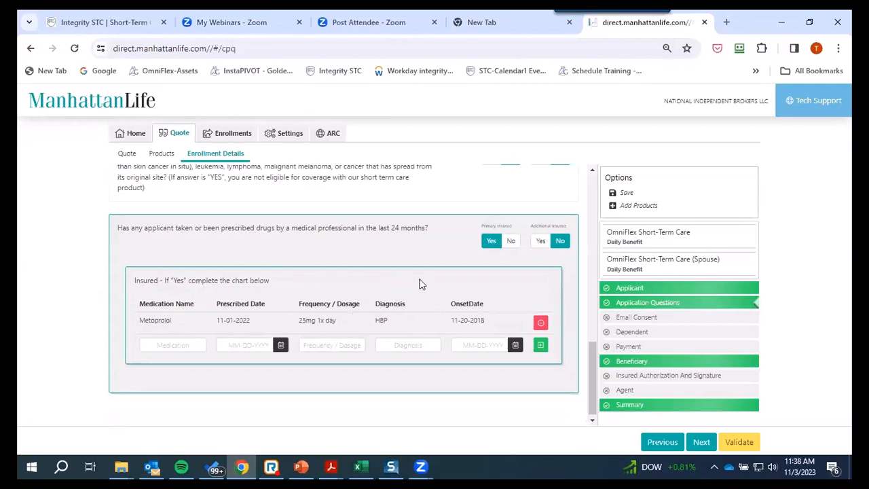
scroll(391, 268, "up", 2)
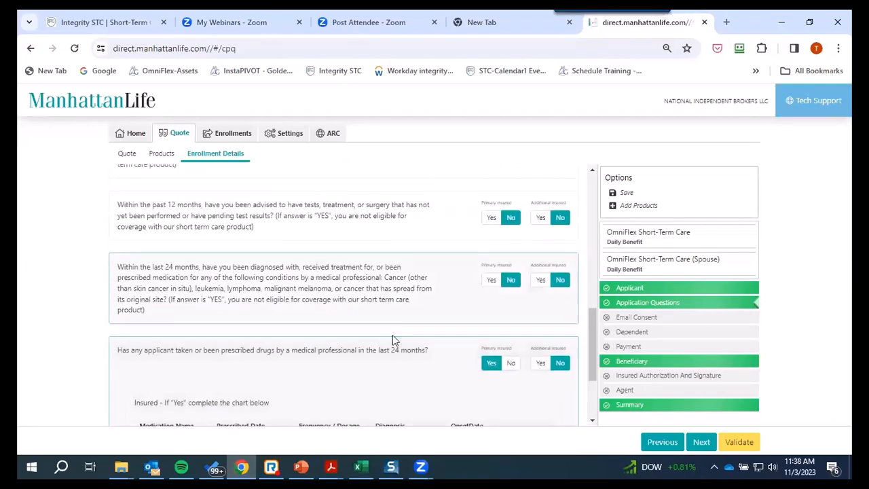
scroll(424, 324, "down", 2)
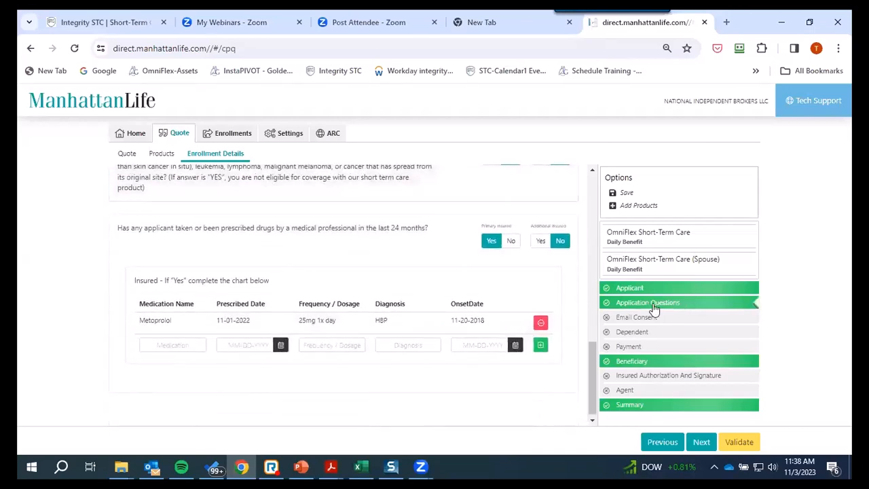
- Continue to the Email Consent Authorization and decline consent for the Company to communicate by email
left_click(701, 442)
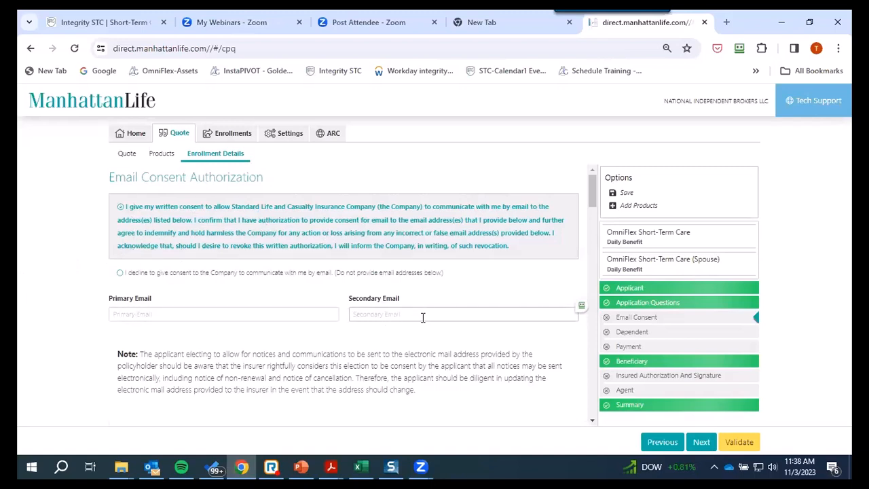
left_click(120, 272)
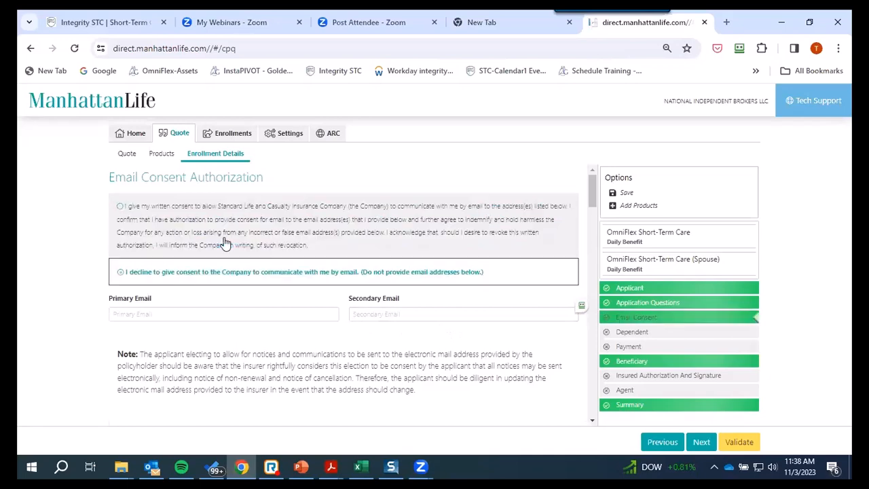
scroll(224, 265, "down", 1)
scroll(247, 265, "up", 1)
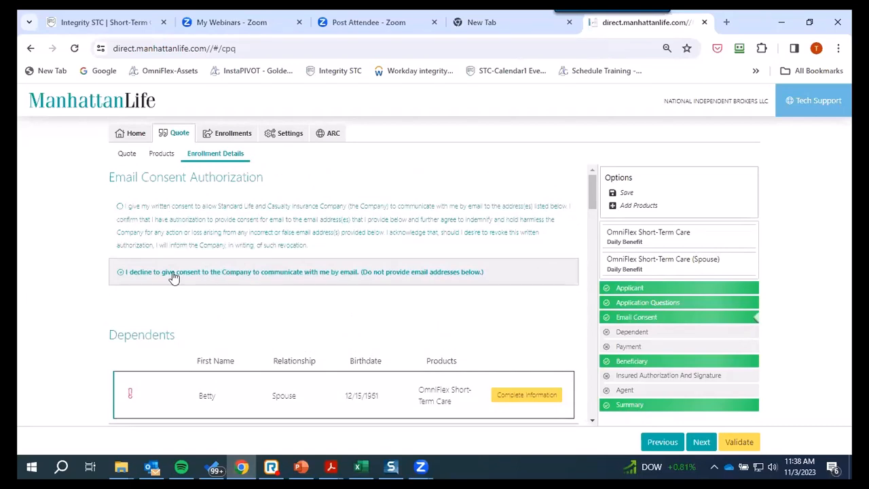
- Complete the spouse's dependent information with the social security number and gender Female, and update the record
scroll(135, 244, "down", 2)
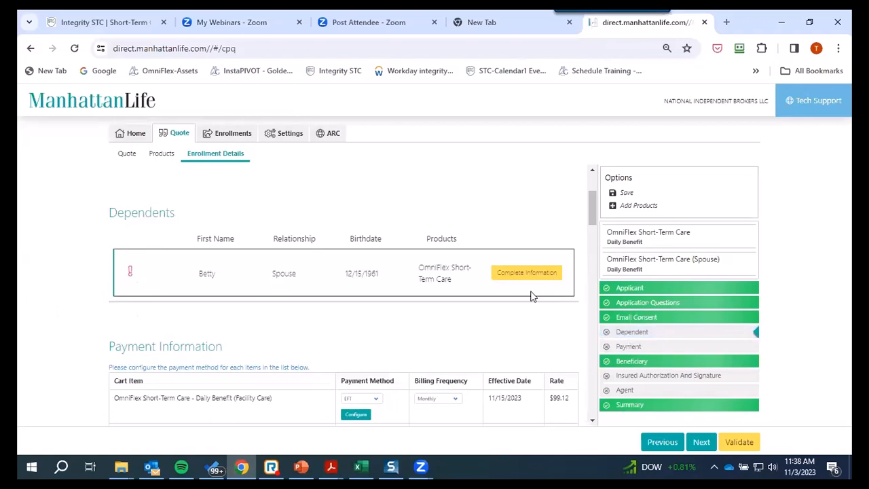
left_click(550, 280)
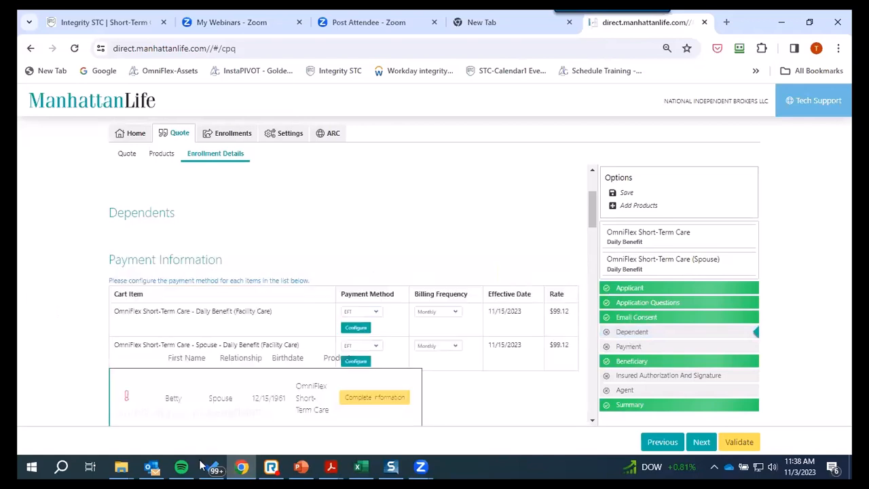
left_click(372, 294)
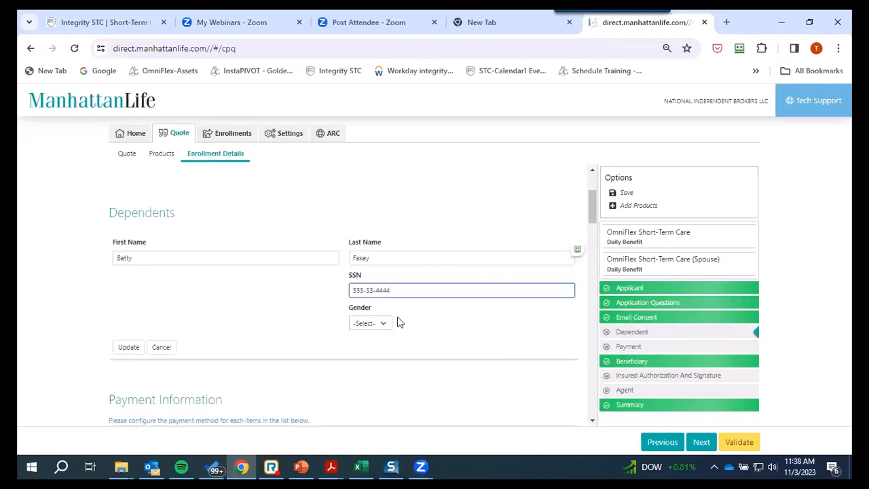
left_click(384, 324)
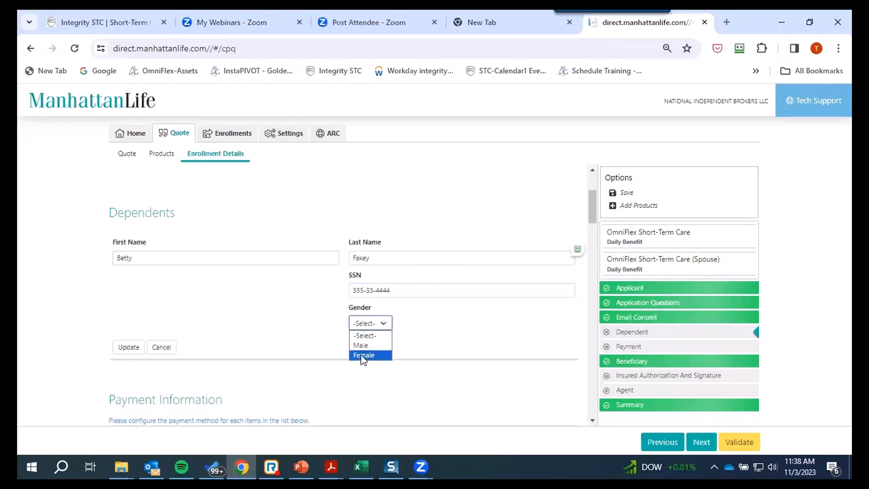
left_click(363, 356)
scroll(367, 326, "down", 2)
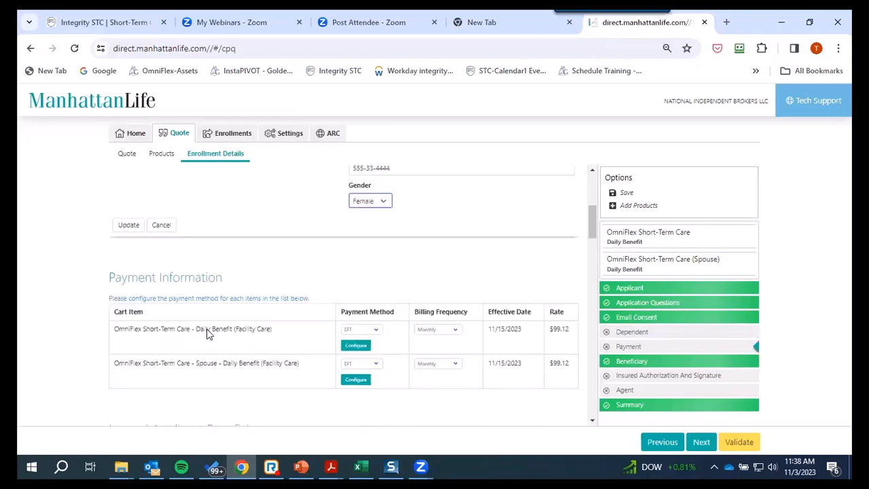
left_click(129, 225)
scroll(271, 285, "up", 4)
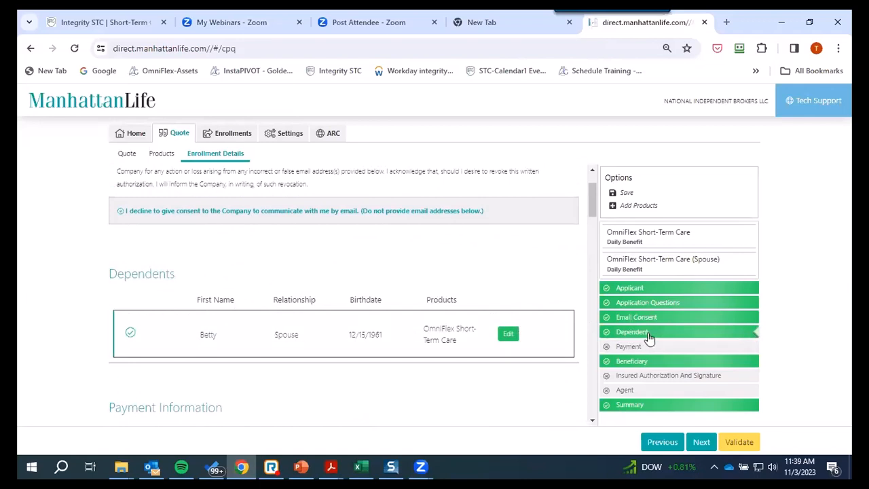
- Review the payment items for both insureds and the billing frequency options for the primary insured's coverage
scroll(219, 324, "down", 4)
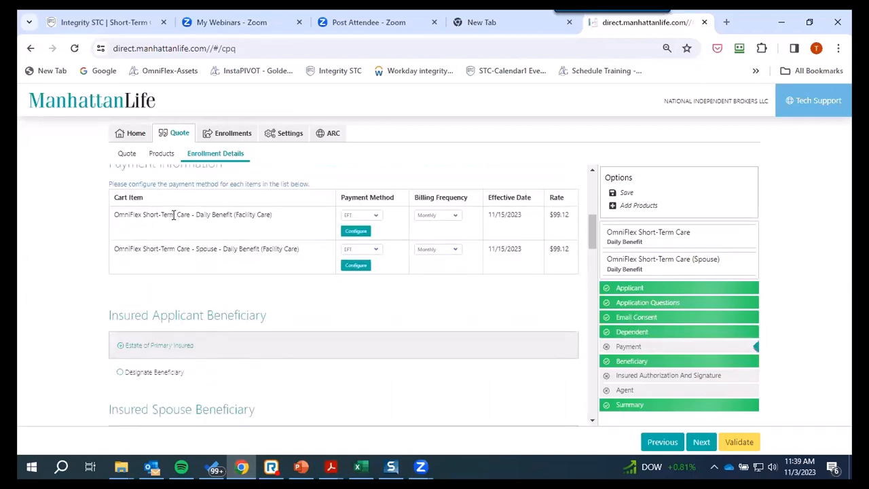
scroll(174, 215, "up", 1)
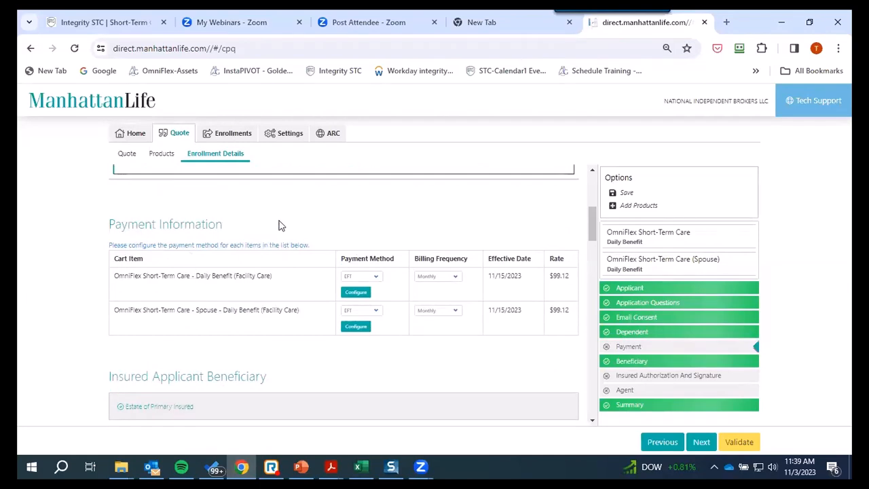
scroll(281, 225, "down", 1)
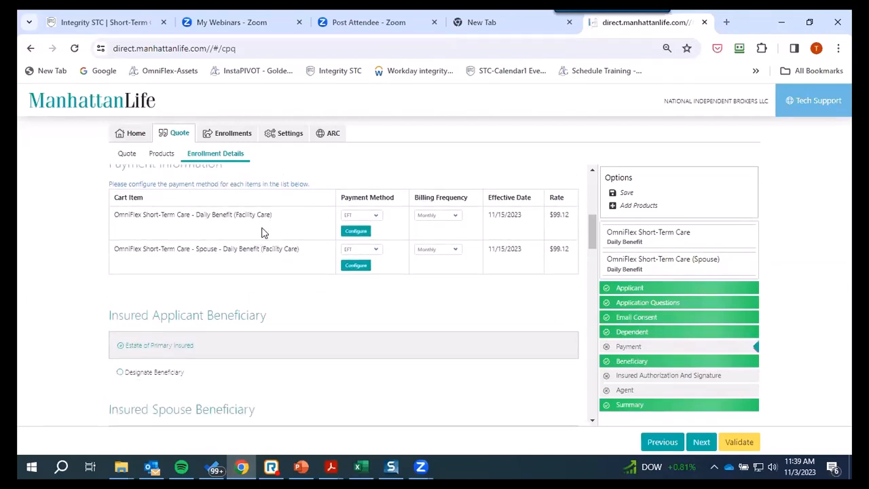
scroll(155, 308, "up", 1)
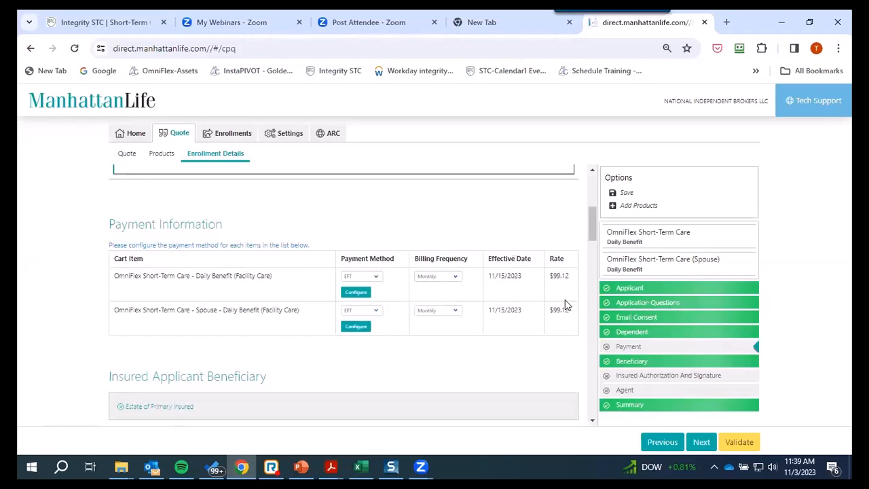
left_click(458, 283)
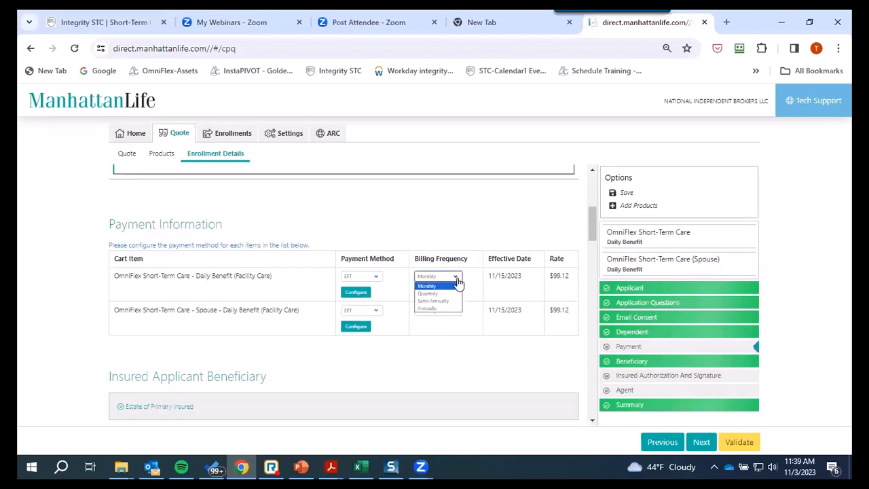
left_click(458, 283)
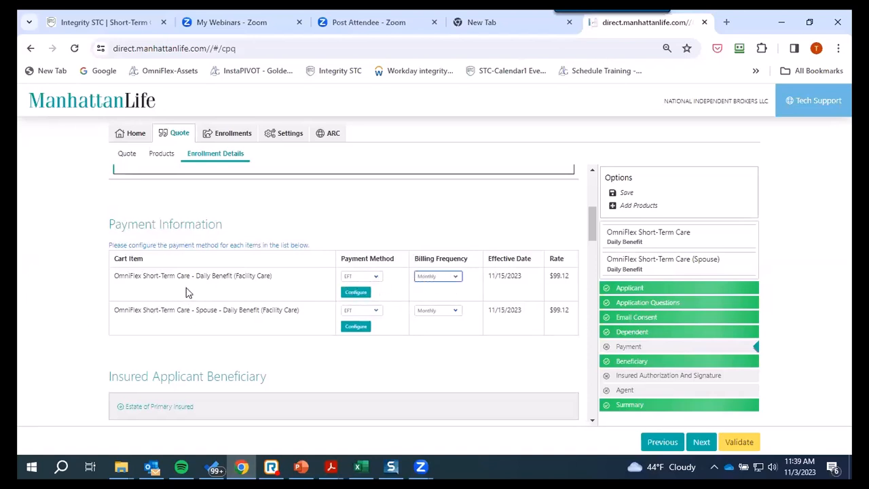
- Keep EFT as the primary insured's payment method, open its configuration, and enter and validate the bank routing number
left_click(376, 279)
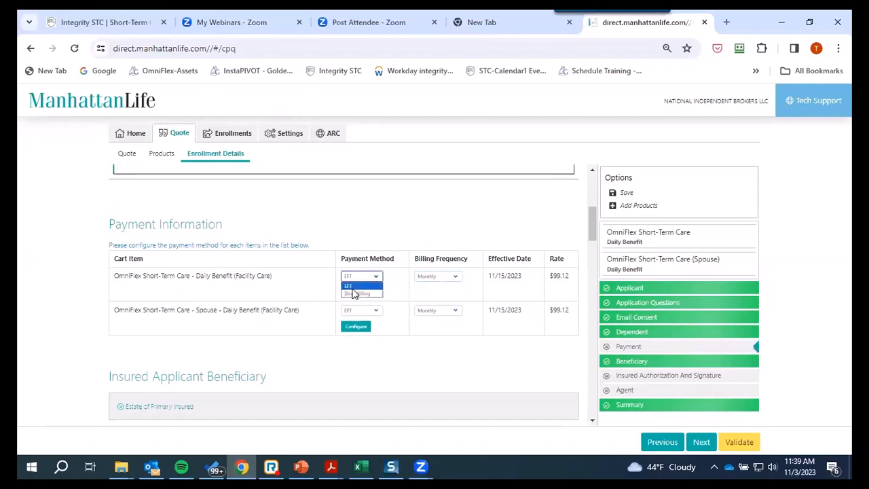
left_click(353, 288)
left_click(357, 293)
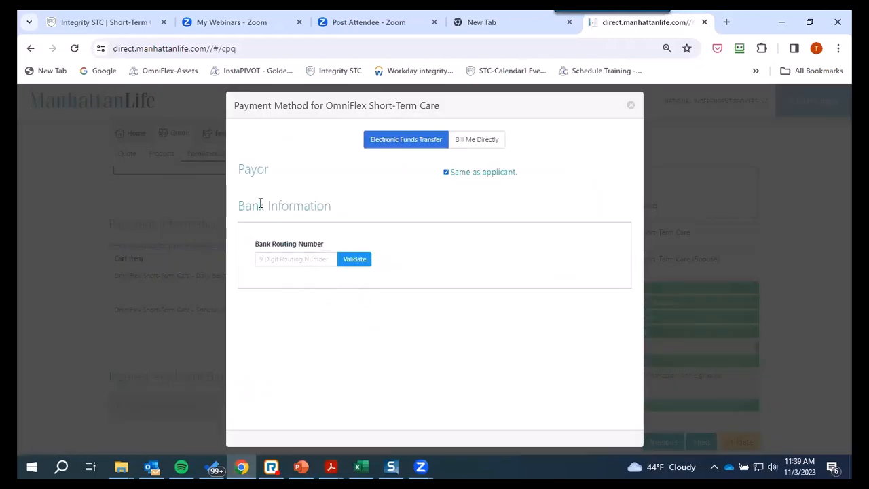
left_click(281, 258)
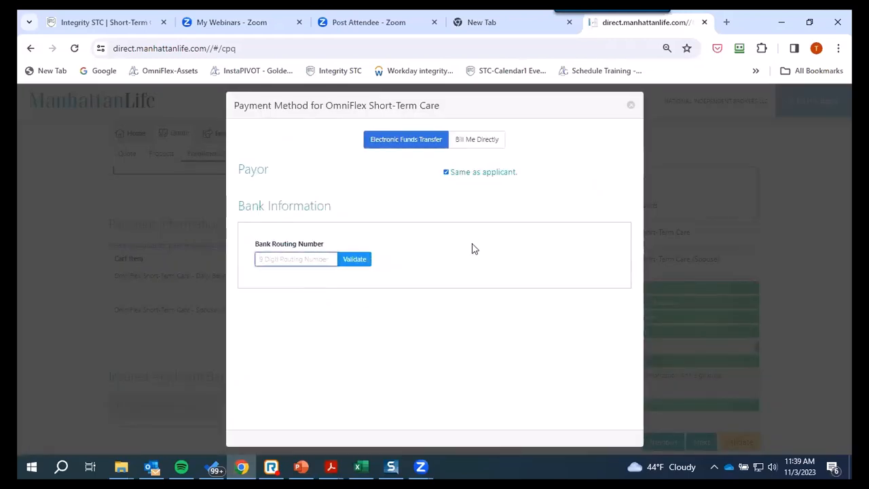
type("091000019")
left_click(354, 263)
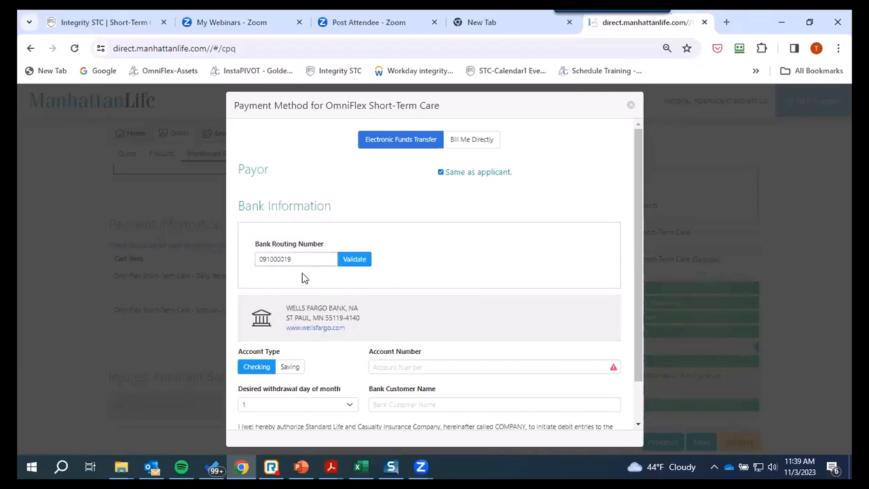
- Enter the bank account number for the checking account and set the desired withdrawal day of month to 15
scroll(302, 278, "down", 1)
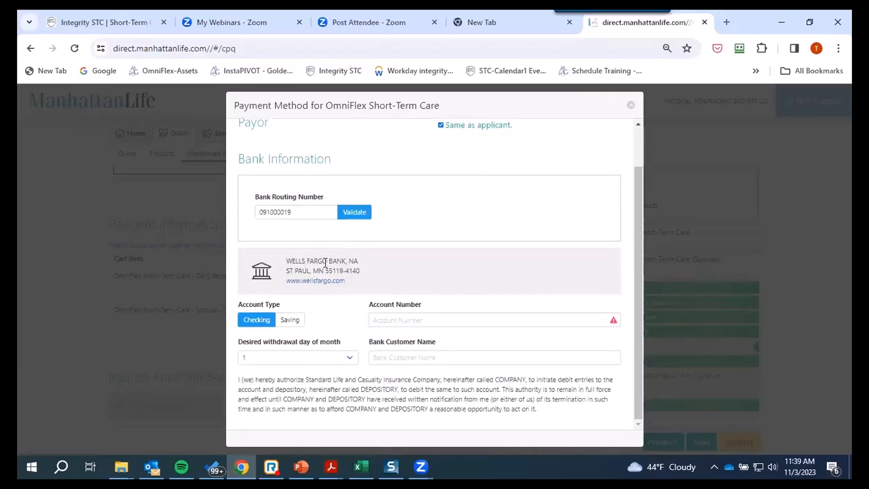
left_click(384, 319)
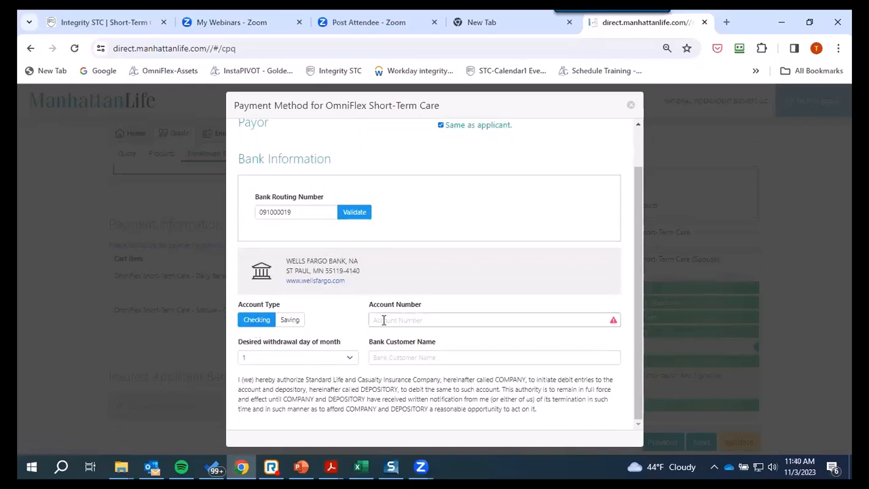
type("1234")
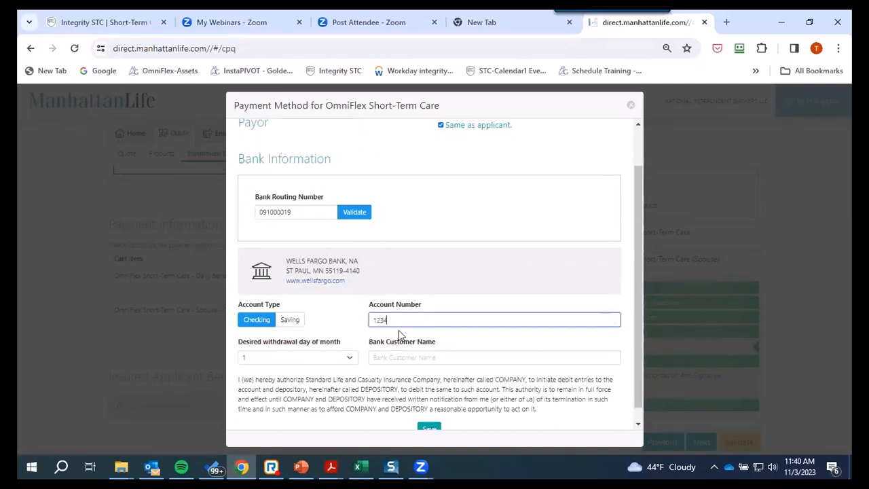
type("4444")
left_click(348, 362)
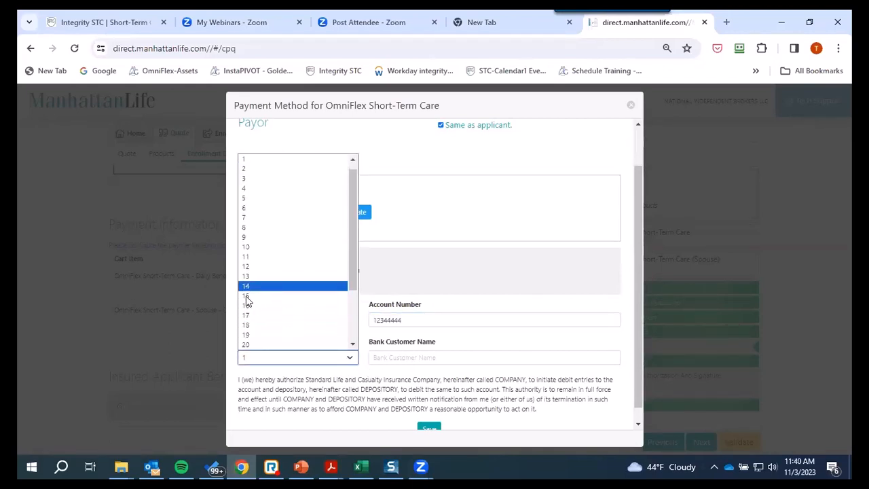
left_click(246, 296)
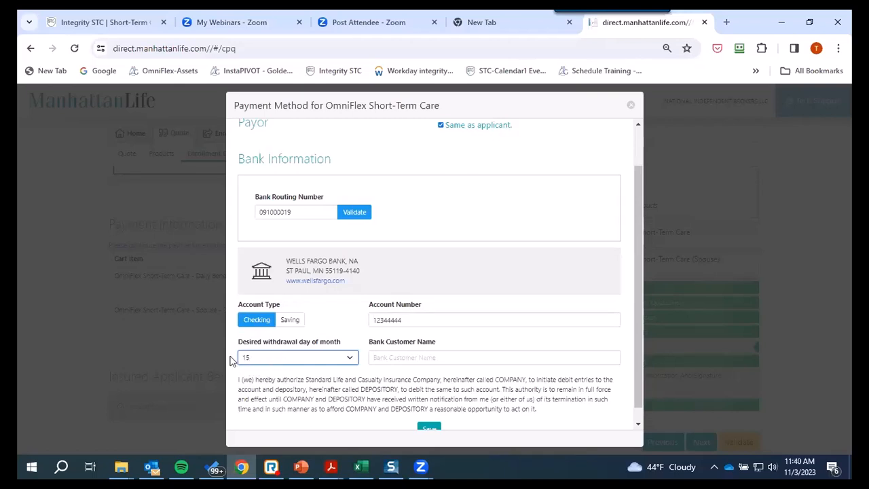
- Enter the bank customer's full name, save the Electronic Funds Transfer method, and assign it to all products
left_click(394, 358)
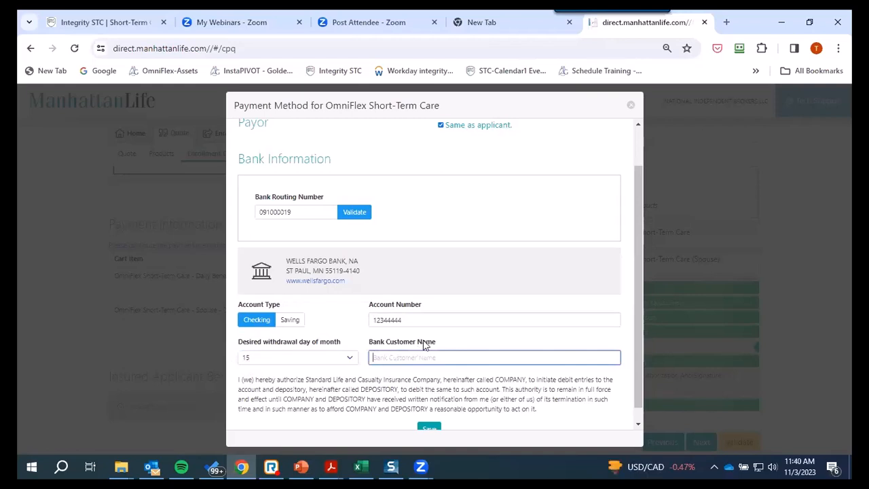
type("Jim Fakey")
scroll(426, 356, "down", 1)
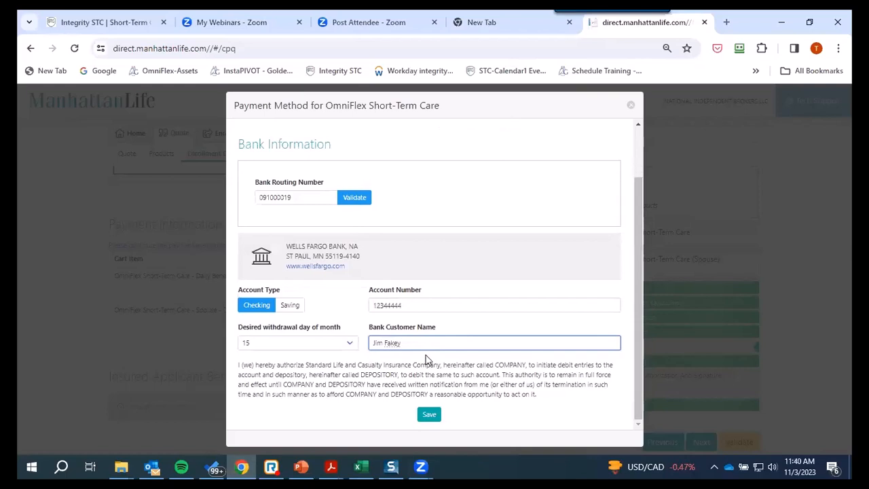
left_click(429, 415)
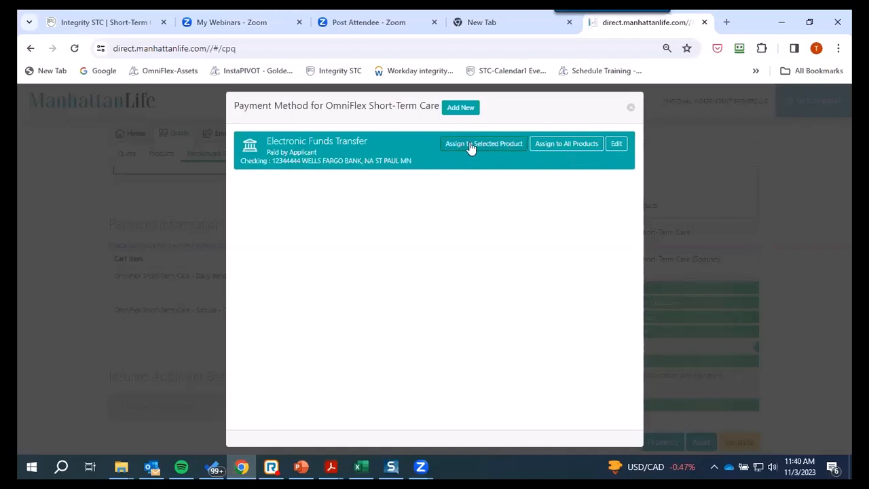
left_click(569, 145)
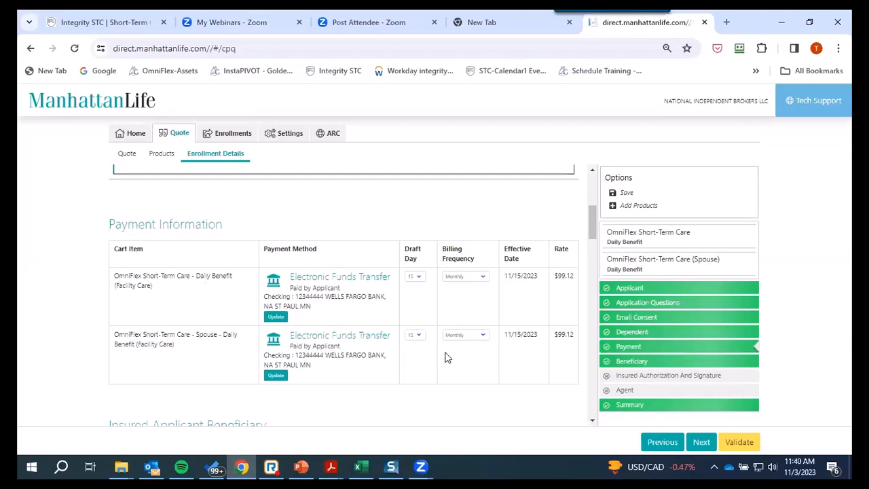
- In the insured authorization section, enter the mother's maiden name for the applicant and for the spouse
scroll(444, 355, "down", 3)
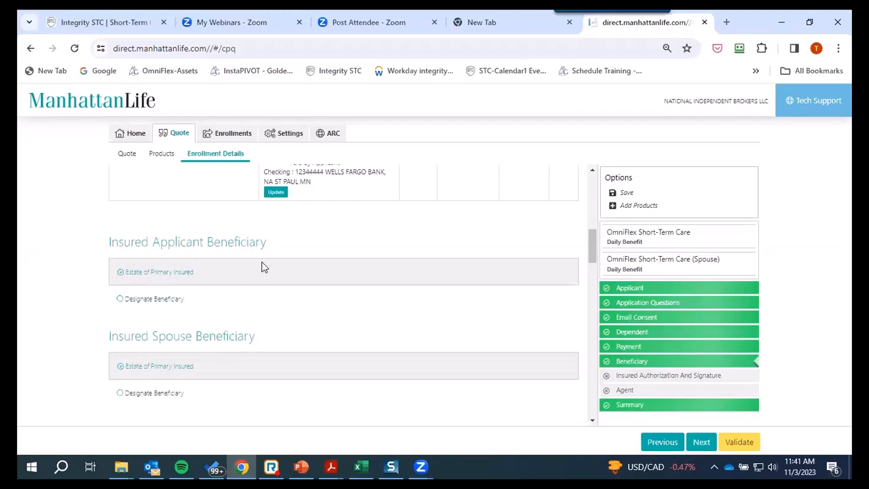
scroll(136, 272, "down", 1)
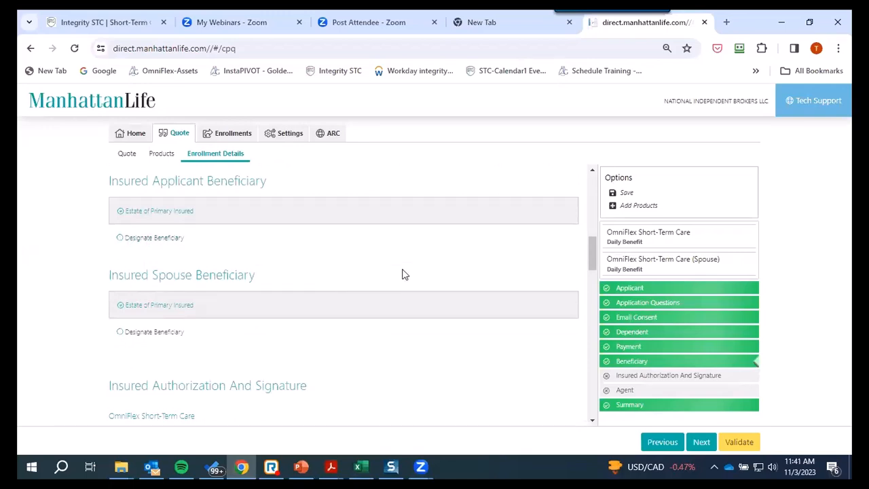
scroll(359, 276, "down", 3)
scroll(224, 248, "down", 4)
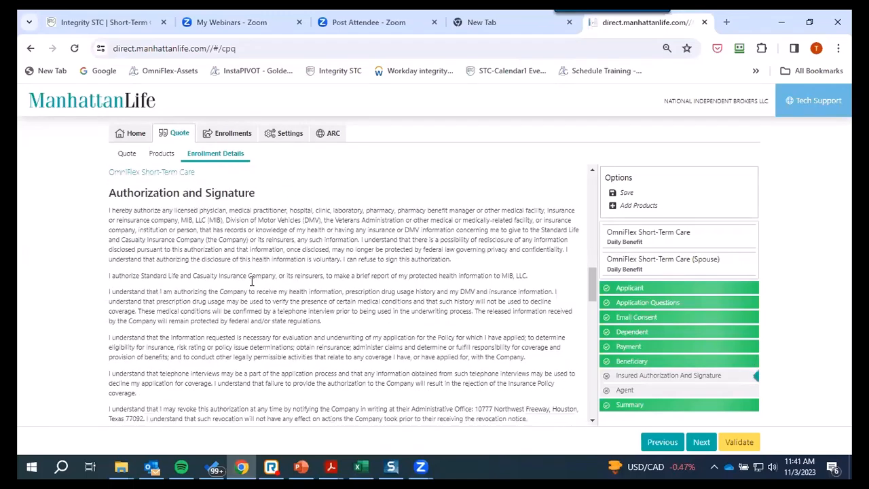
scroll(223, 268, "down", 3)
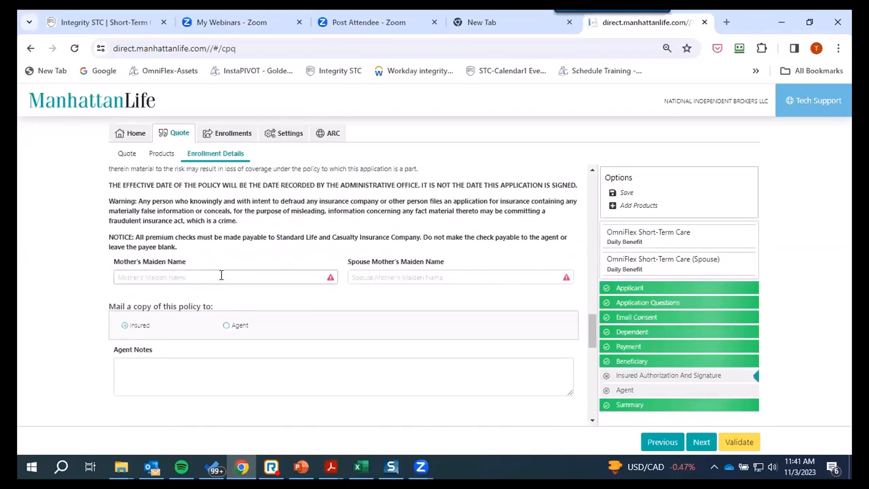
left_click(156, 280)
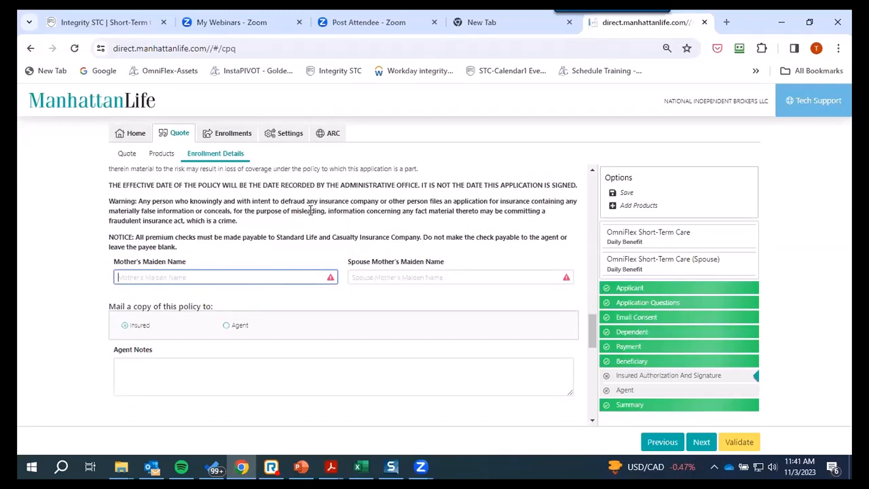
type("Fakest")
key("Tab")
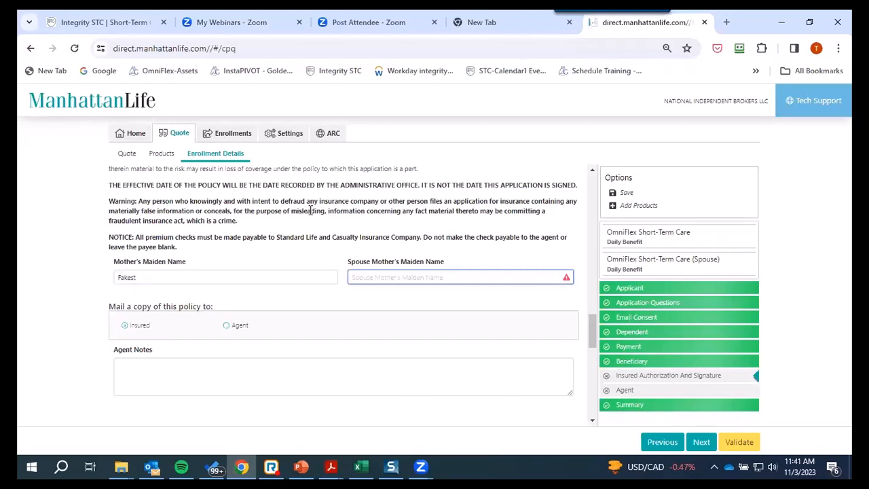
type("Fakeone")
- Have the policy copy mailed to the agent and enter the agent note "will email meds after app"
scroll(200, 322, "down", 1)
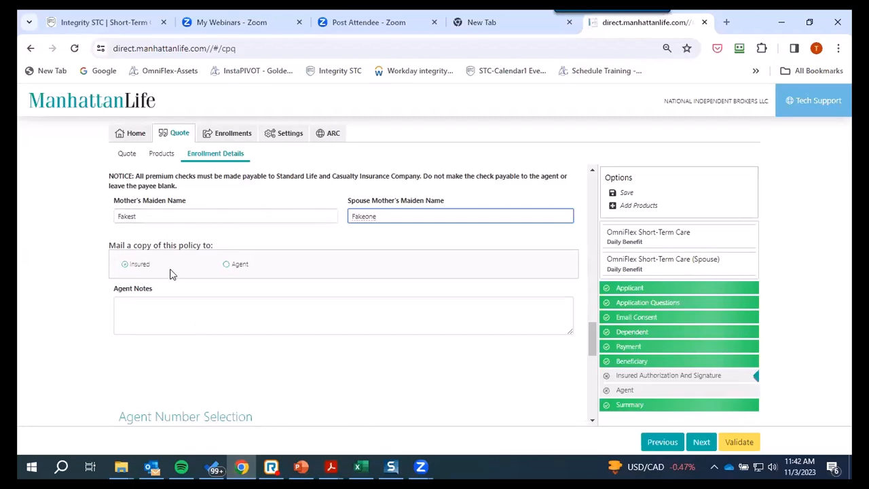
left_click(226, 265)
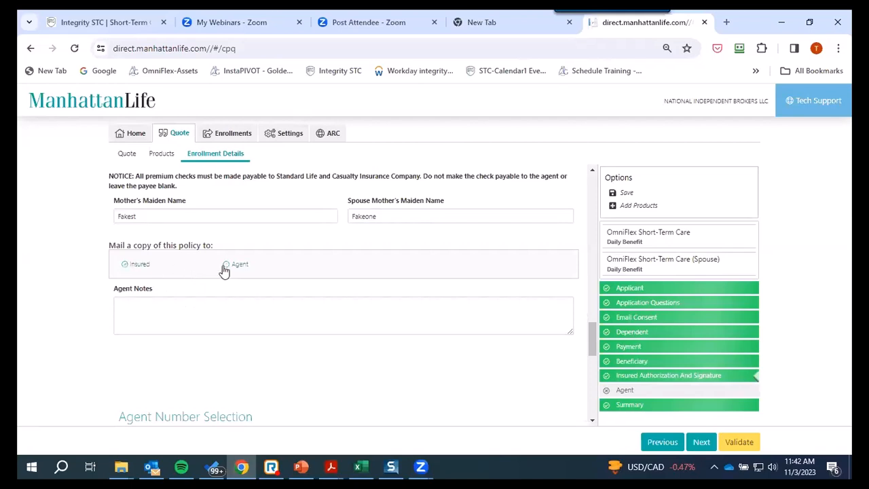
left_click(145, 314)
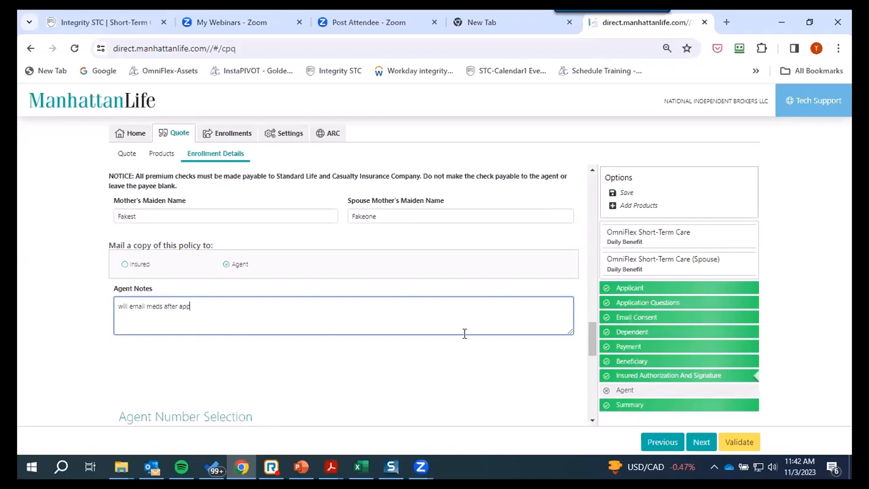
- Erase the typed text from the agent notes
key("BackSpace")
key("BackSpace")
key("BackSpace")
key("BackSpace")
key("BackSpace")
key("BackSpace")
key("BackSpace")
key("BackSpace")
key("BackSpace")
key("BackSpace")
key("BackSpace")
key("BackSpace")
key("BackSpace")
key("BackSpace")
key("BackSpace")
key("BackSpace")
- Answer No to the agent's statement about replacement and certify that the recorded application information is true and accurate
scroll(203, 273, "down", 1)
scroll(163, 245, "down", 2)
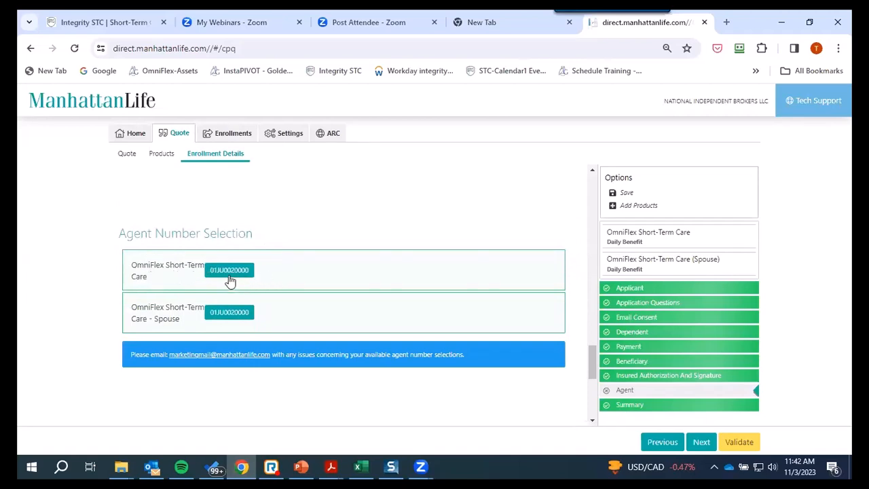
scroll(231, 316, "down", 2)
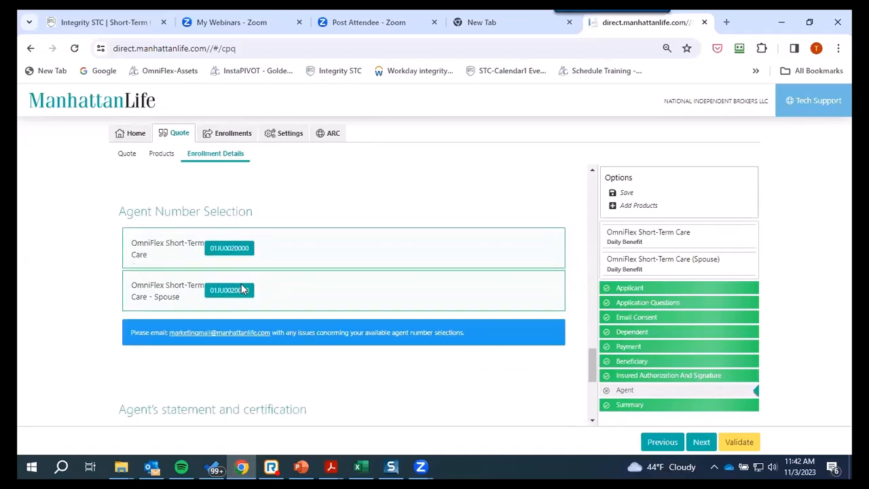
scroll(214, 295, "down", 1)
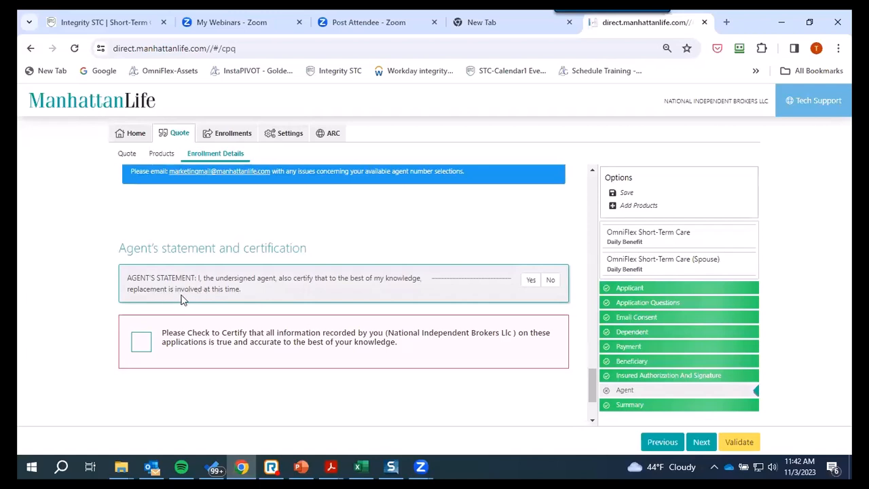
left_click(551, 279)
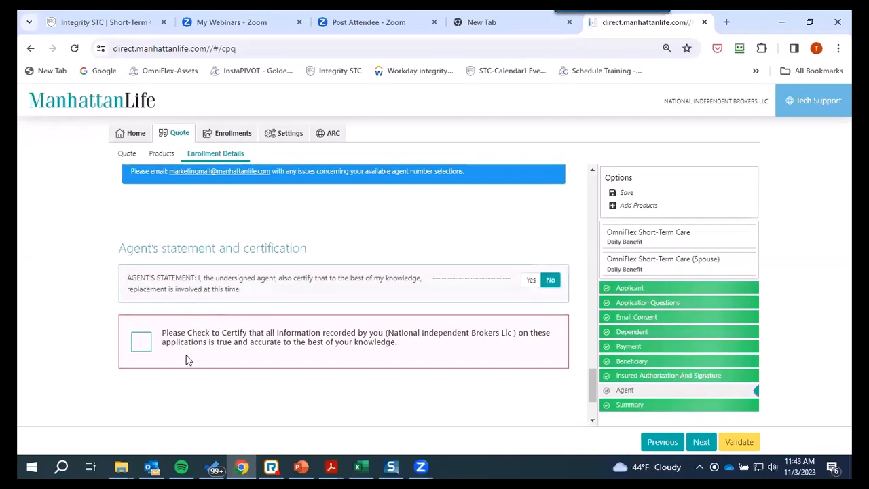
left_click(141, 343)
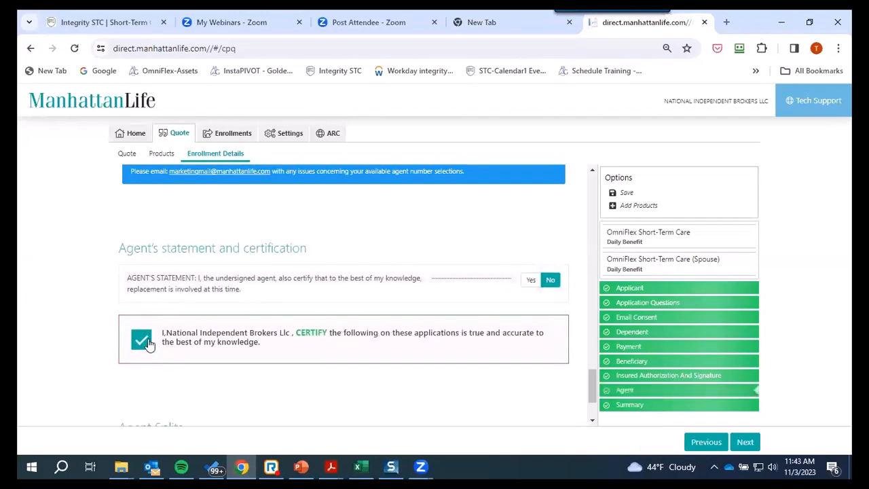
- Look at the entry fields for an agent split and cancel without adding an agent
scroll(142, 250, "down", 2)
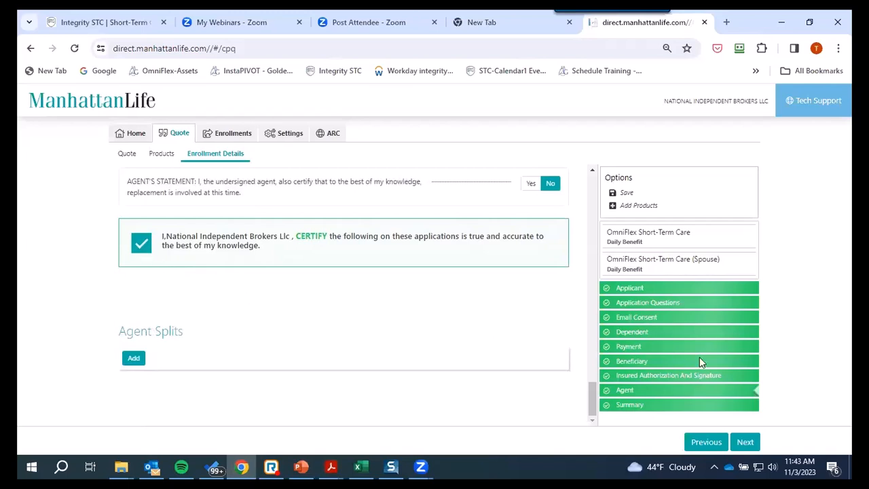
left_click(131, 358)
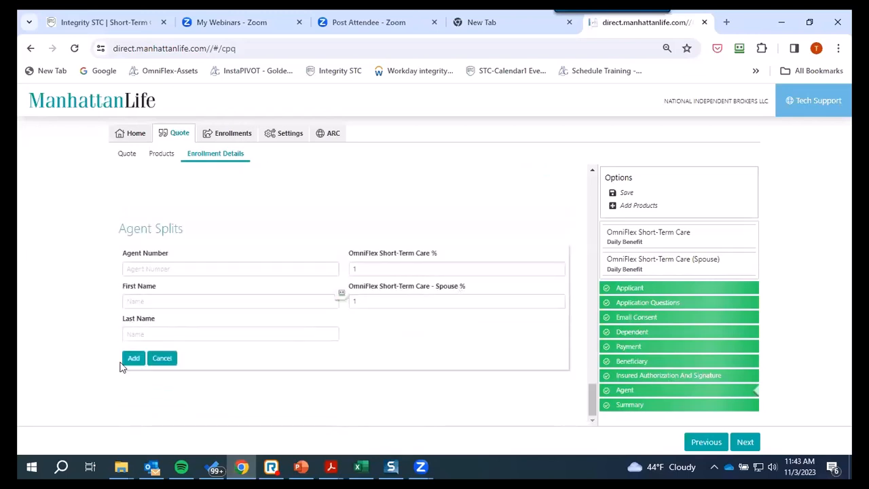
left_click(163, 358)
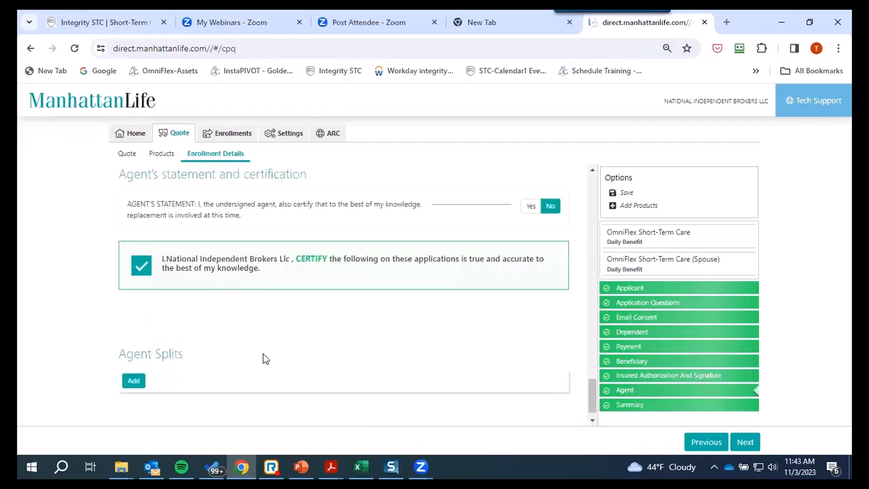
- Proceed to the enrollment summary and review the coverage listed for the primary insured and the spouse
scroll(264, 357, "up", 2)
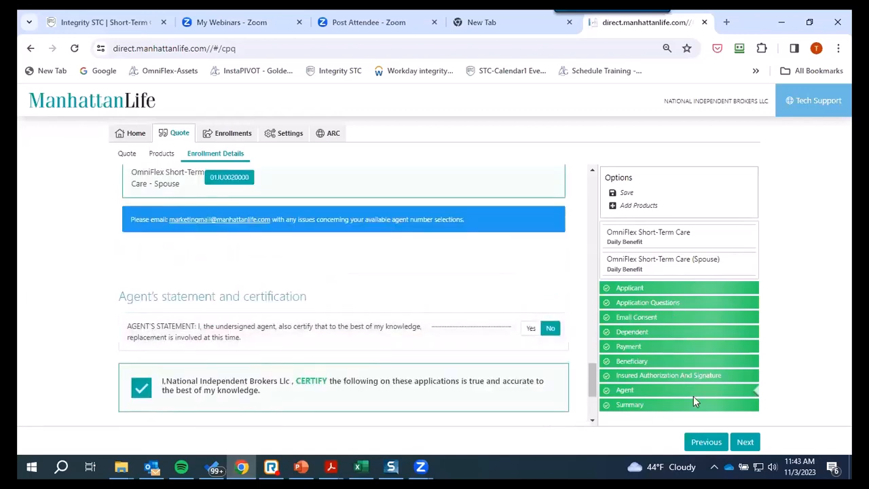
left_click(744, 442)
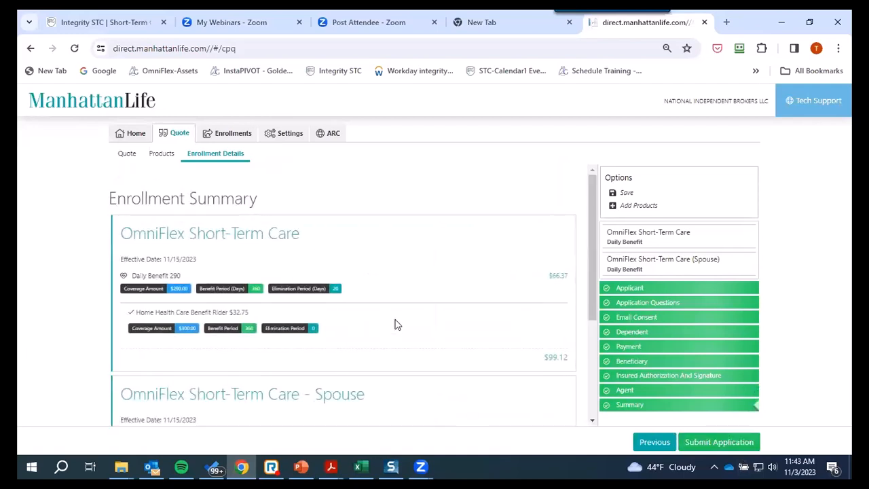
scroll(272, 268, "down", 2)
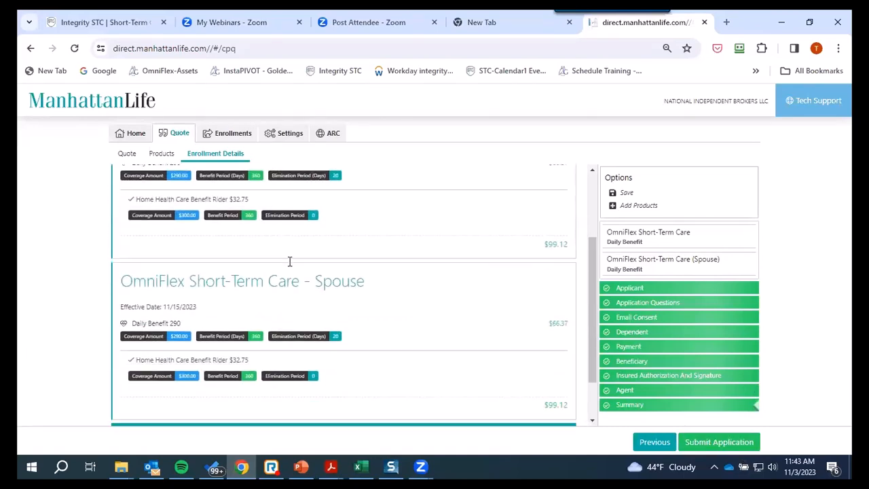
scroll(435, 265, "down", 2)
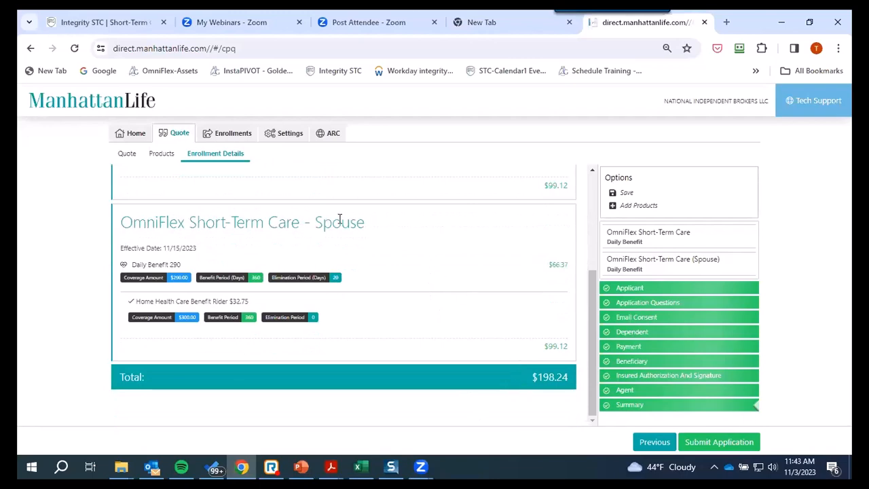
scroll(304, 330, "up", 3)
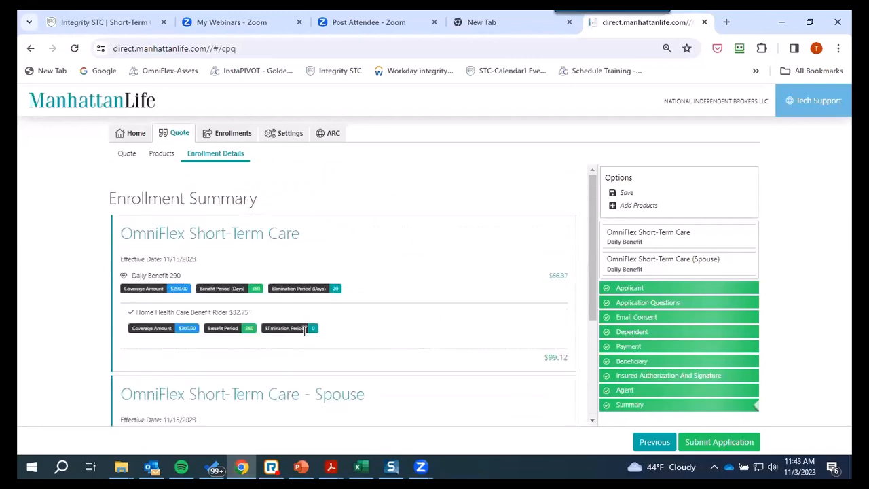
- Save the enrollment under the name "anything I want"
left_click(626, 196)
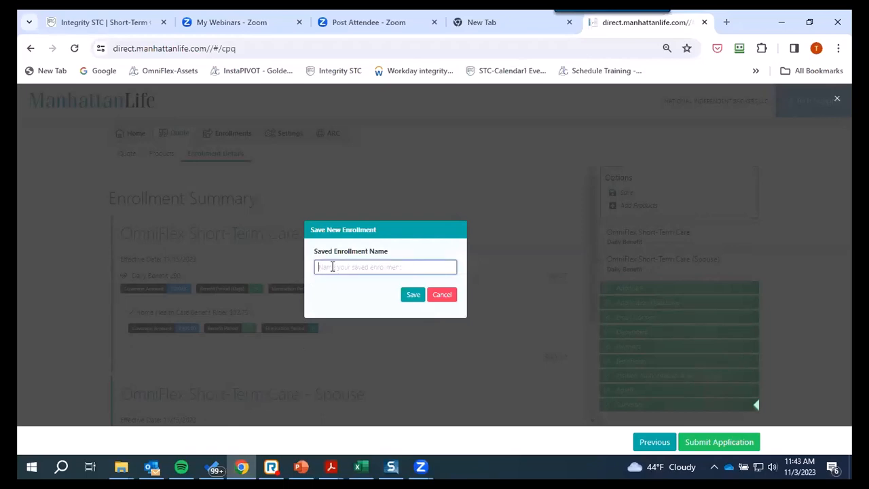
type("anything I want")
left_click(411, 296)
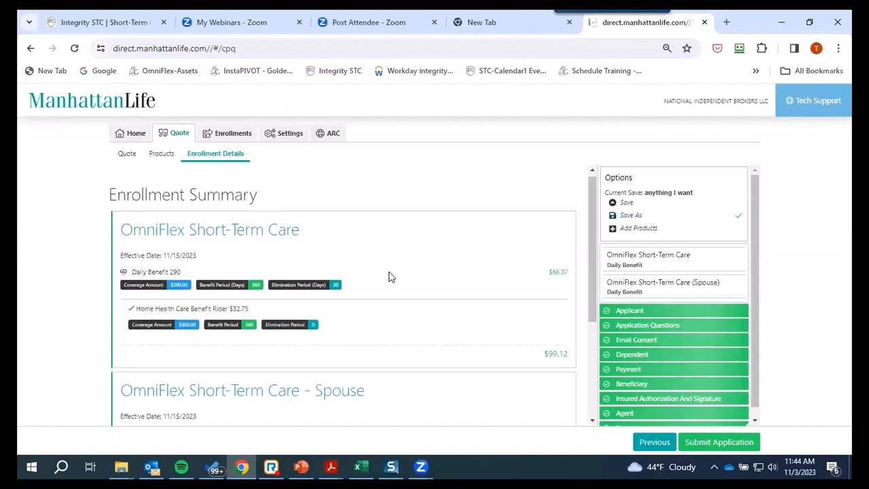
scroll(380, 285, "down", 1)
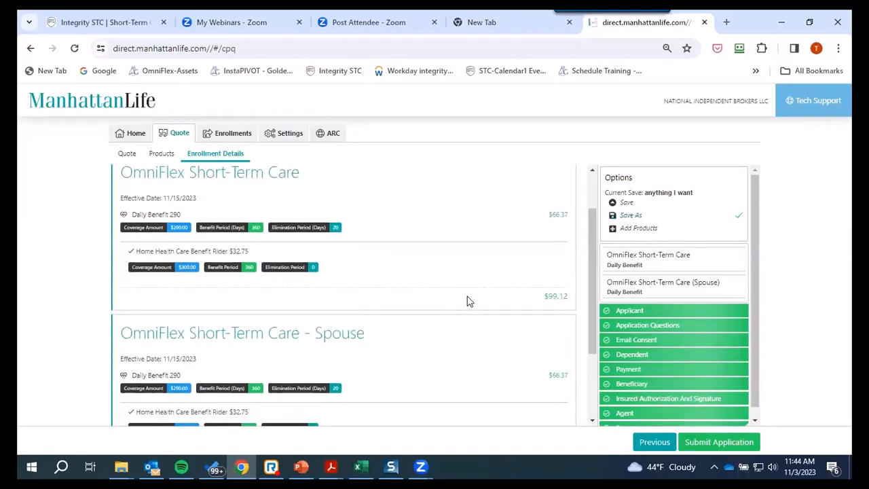
scroll(399, 256, "up", 1)
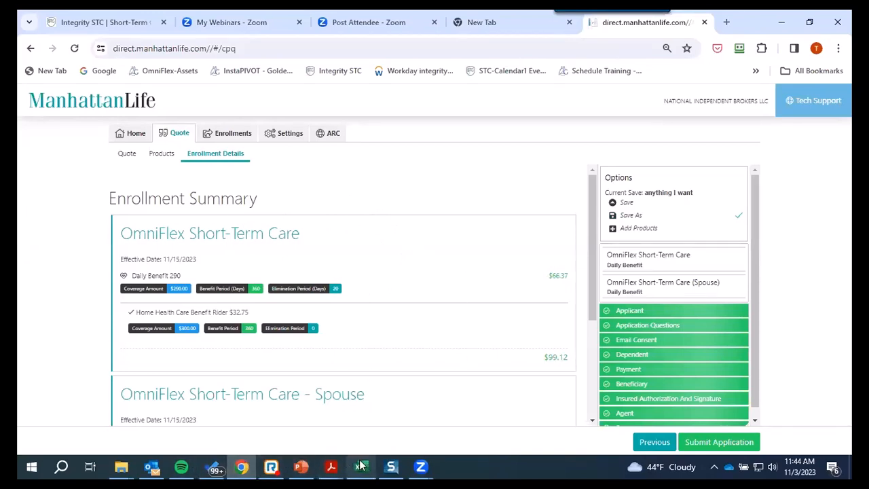
mouse_move(394, 466)
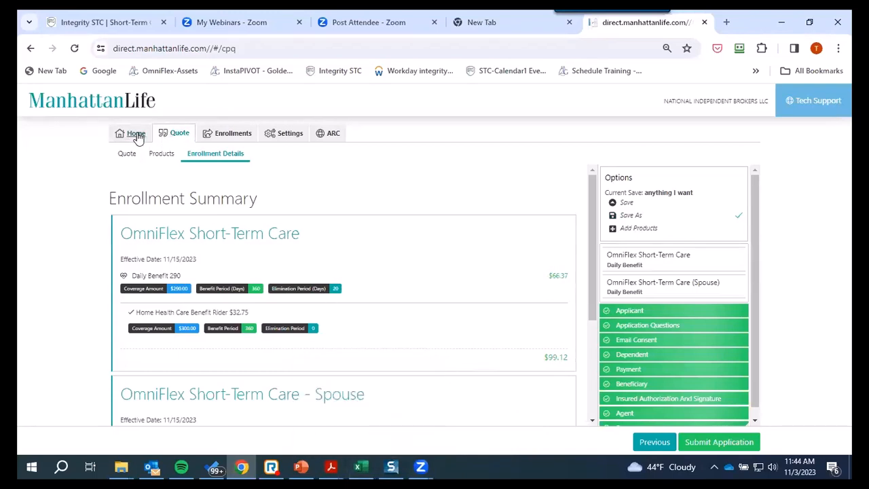
scroll(443, 299, "down", 3)
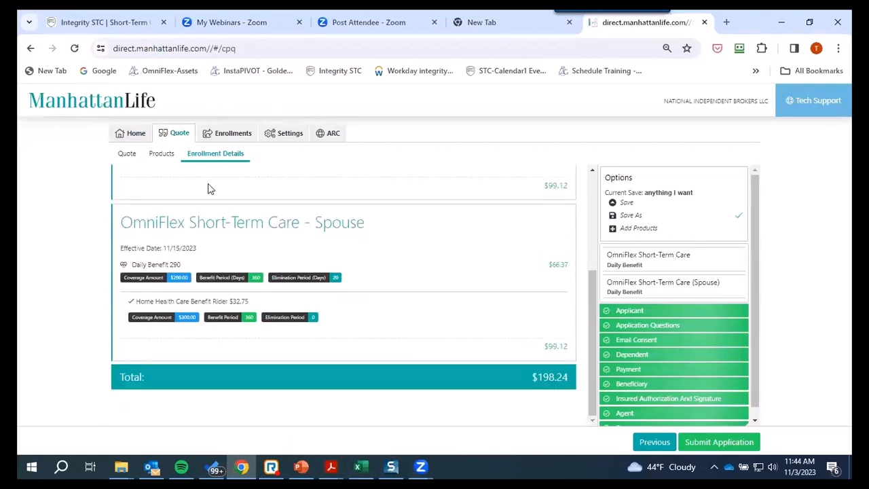
scroll(135, 155, "up", 3)
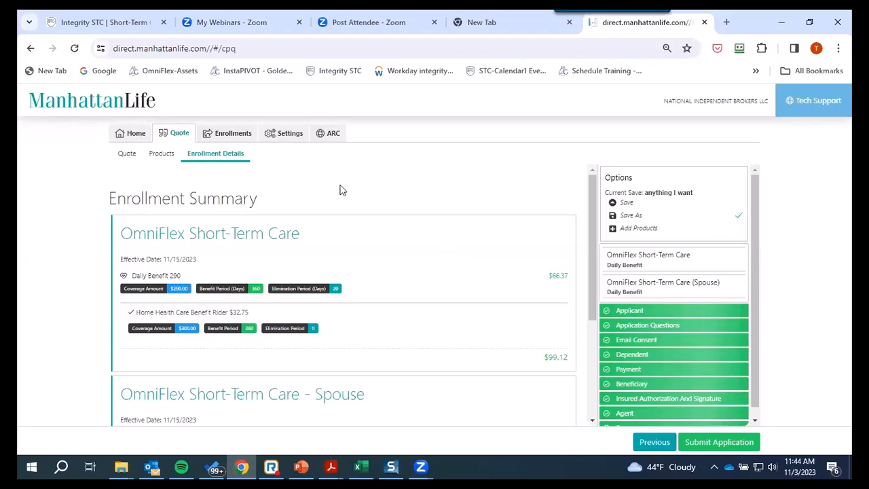
- Tour the portal's agent home page, new quote page and ARC site
left_click(136, 136)
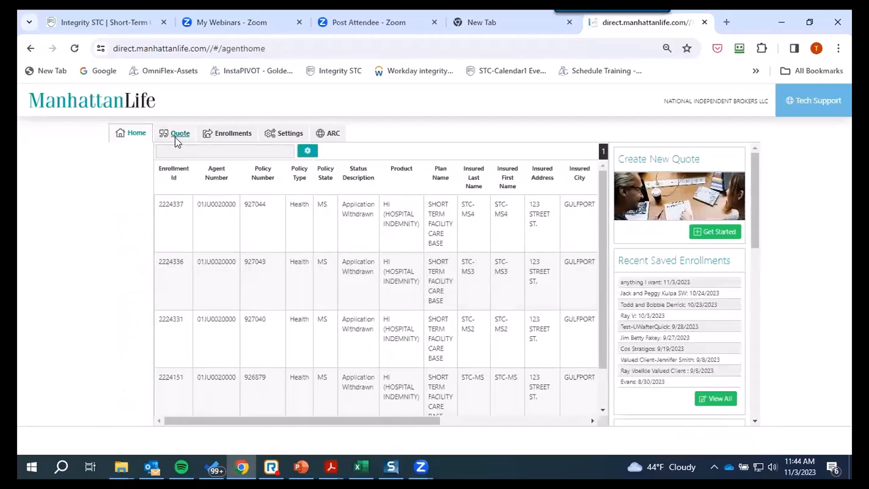
left_click(176, 135)
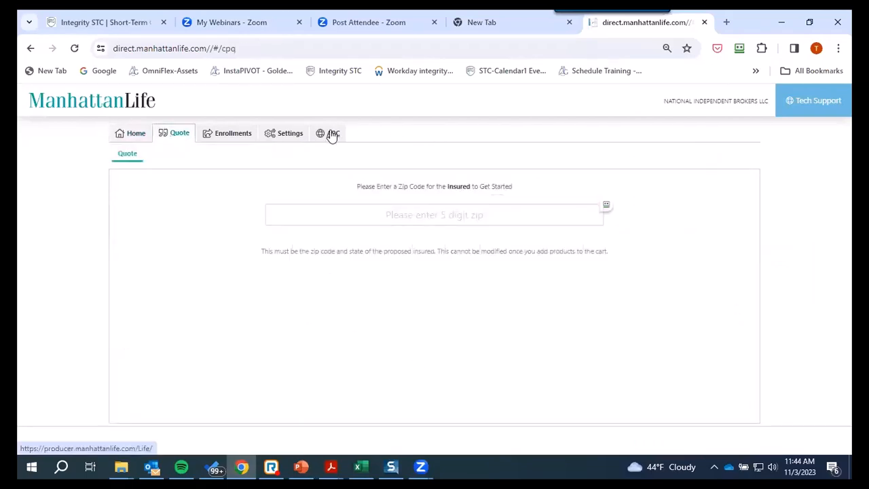
left_click(330, 136)
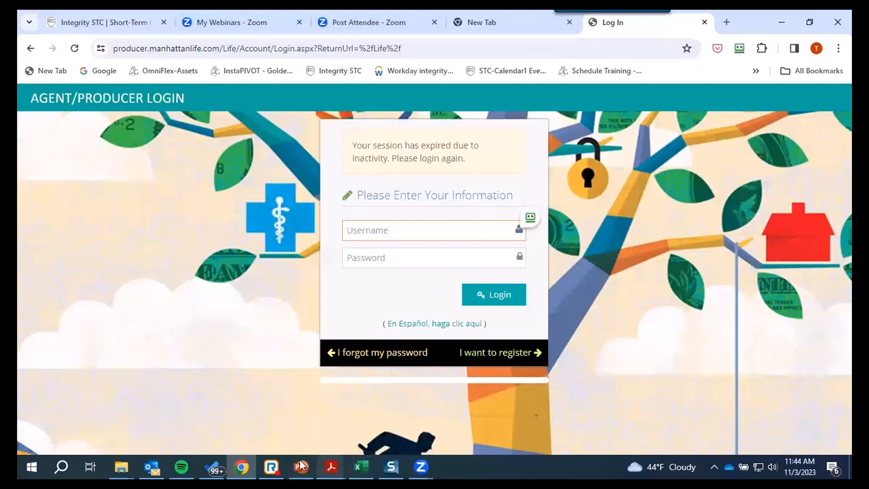
- Switch briefly to the PowerPoint presentation, and bring up the OmniFlex agent guide AGT-STC 0623.pdf in Acrobat
mouse_move(301, 466)
left_click(300, 415)
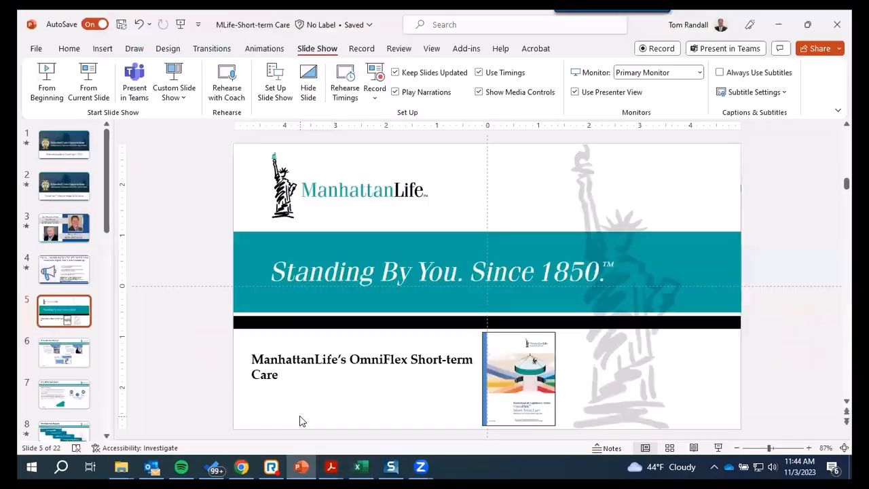
left_click(331, 467)
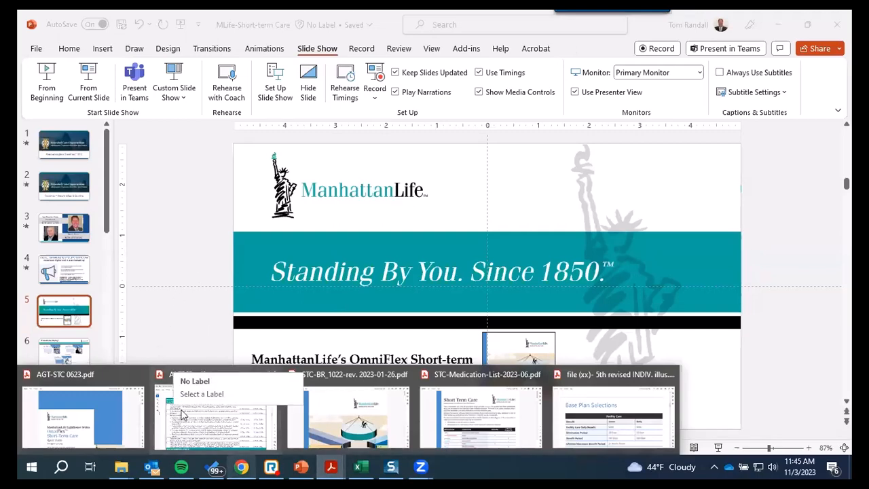
left_click(116, 415)
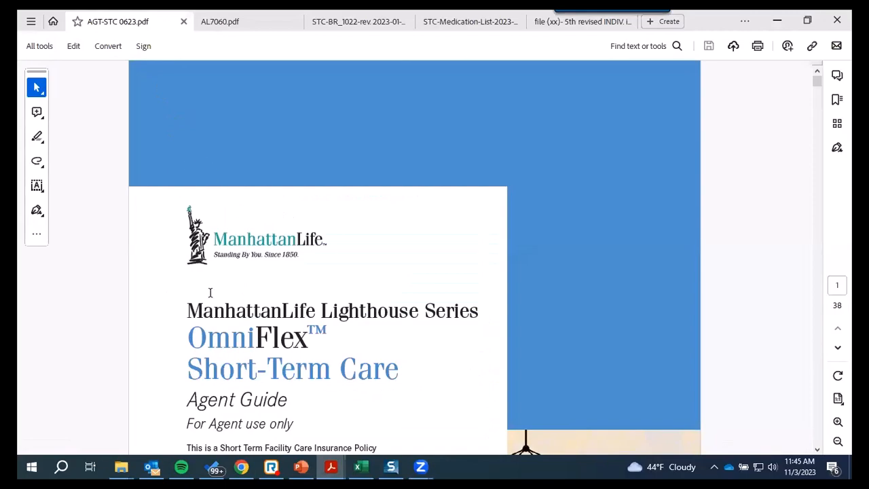
- Skim the OmniFlex agent guide from the cover through the table of contents, availability map and ManhattanDirect 2.0 submission instructions
scroll(209, 292, "down", 15)
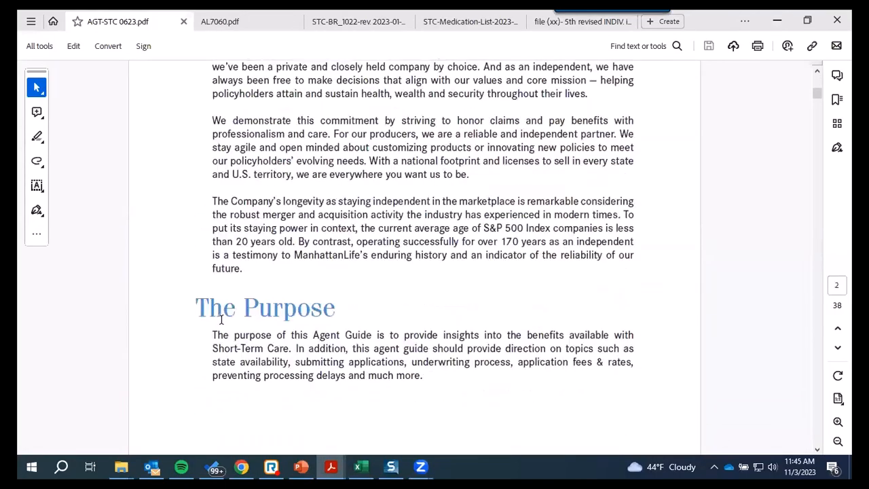
scroll(221, 319, "down", 18)
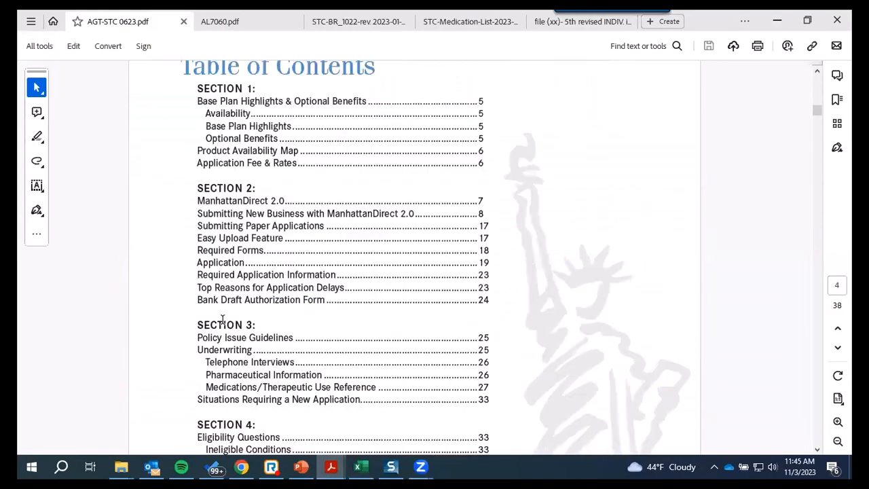
scroll(221, 319, "down", 18)
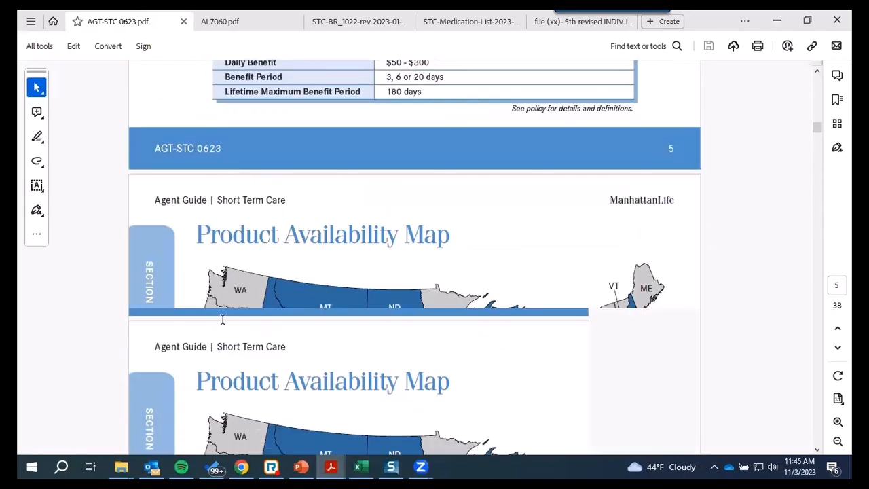
scroll(222, 319, "down", 20)
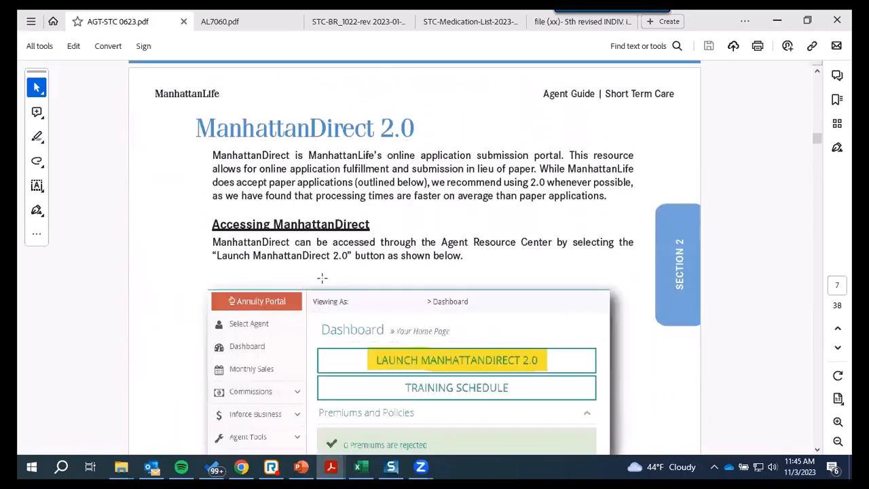
scroll(322, 277, "down", 3)
scroll(500, 247, "down", 15)
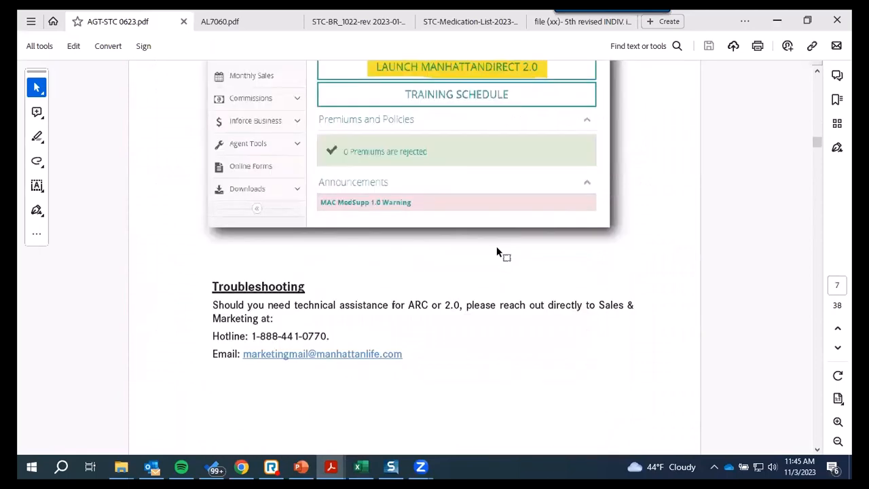
scroll(278, 329, "down", 4)
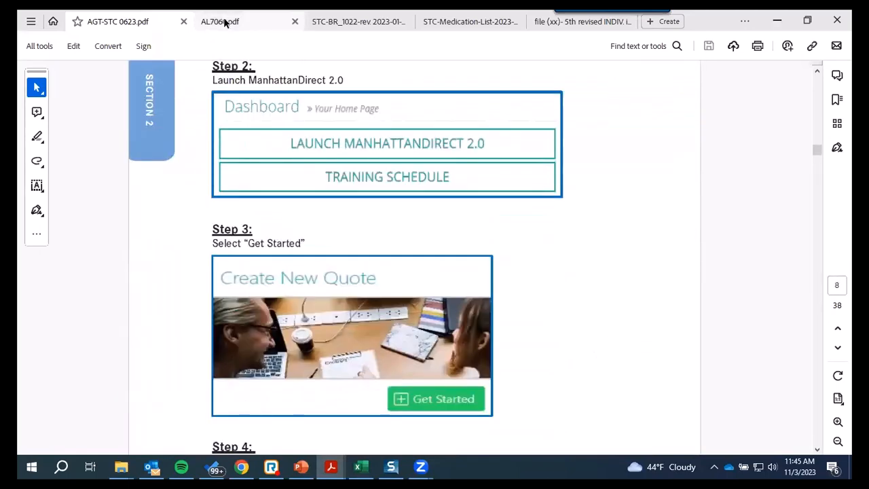
- Bring up the application form AL7060.pdf and look over its Health Questions Part I section
left_click(224, 21)
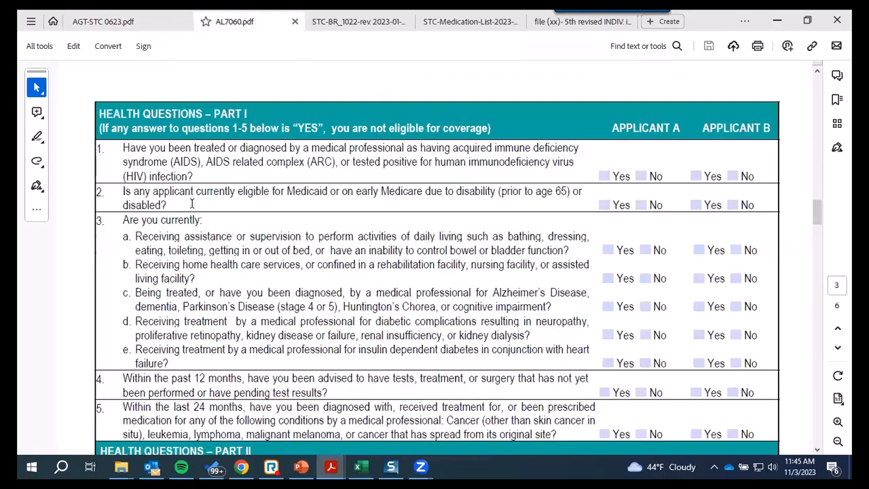
scroll(308, 220, "up", 2)
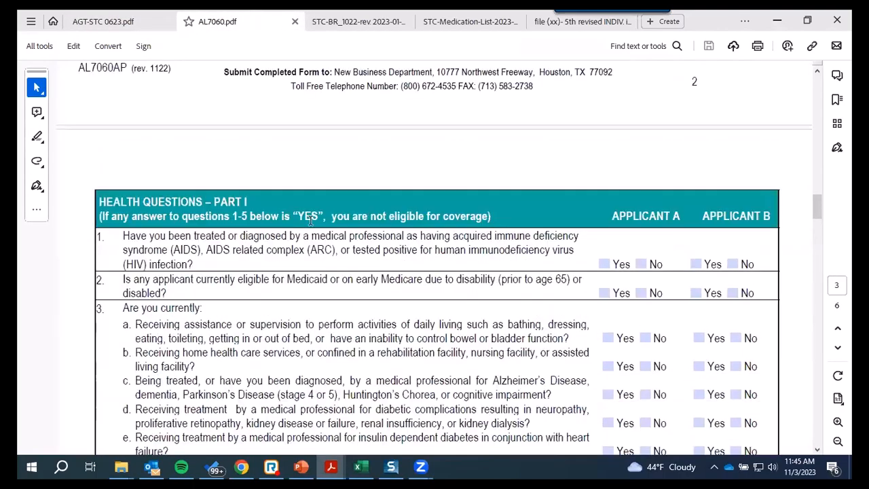
scroll(347, 185, "down", 3)
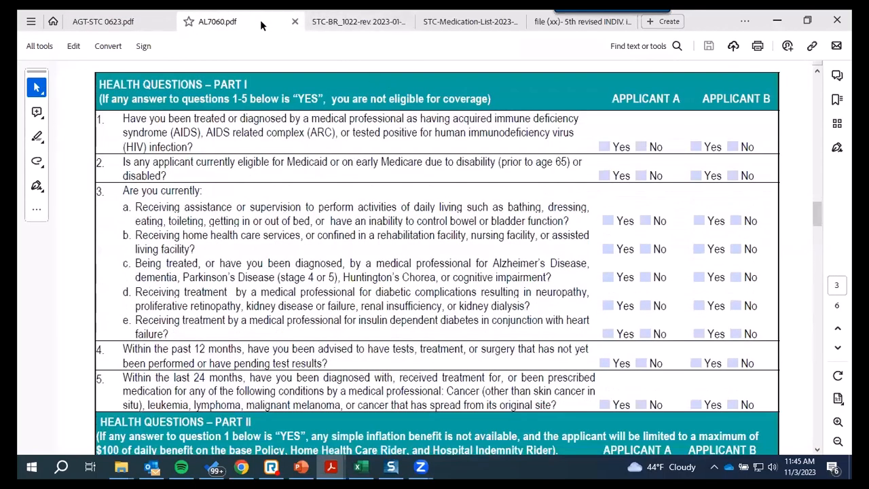
- Show the cover page of the STC-BR_1022 brochure PDF
left_click(347, 22)
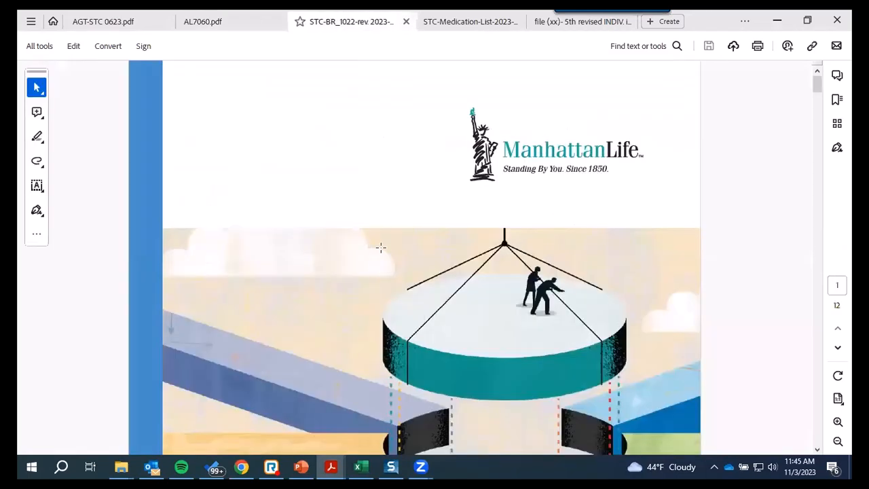
scroll(380, 248, "down", 2)
scroll(380, 248, "down", 2)
scroll(378, 235, "up", 4)
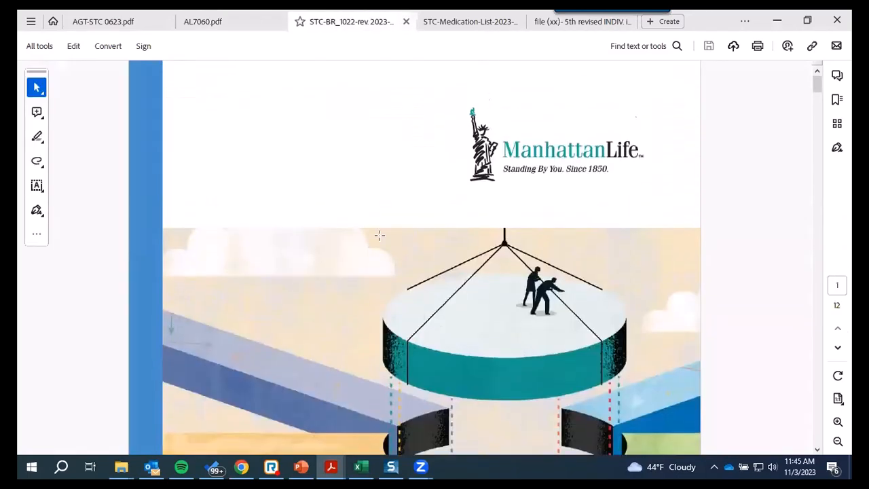
- Open the STC-Medication-List PDF and browse its table of medications, conditions, declines and limited benefits
left_click(465, 23)
scroll(354, 247, "down", 8)
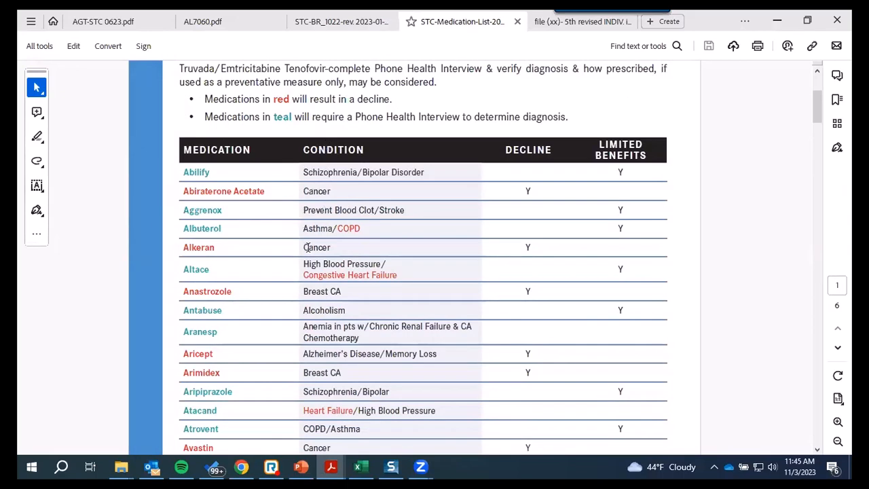
scroll(306, 247, "up", 3)
scroll(312, 272, "down", 12)
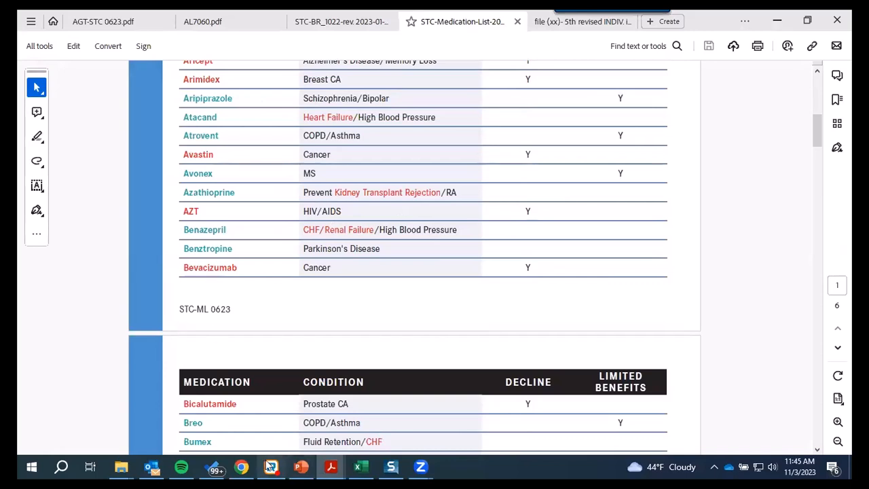
- Switch to Chrome and show the ManhattanLife OmniFlex entry under Comprehensive Short-Term Care Plans on the Integrity STC site
left_click(241, 466)
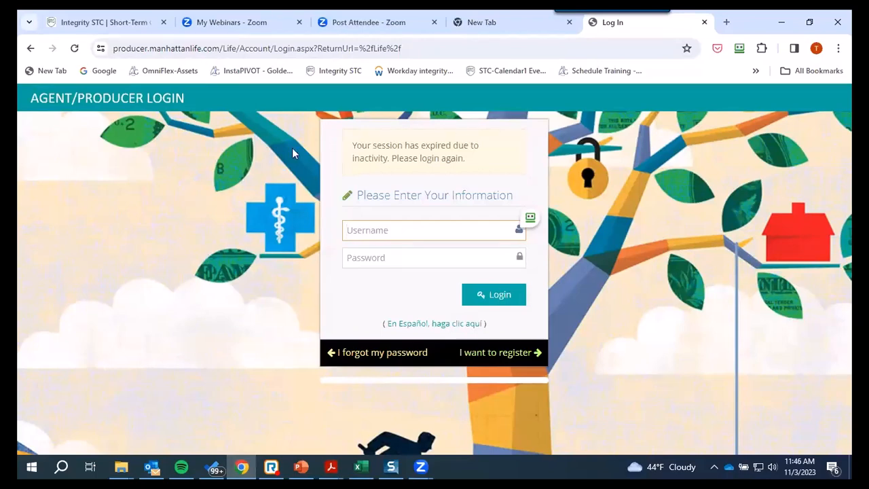
left_click(103, 27)
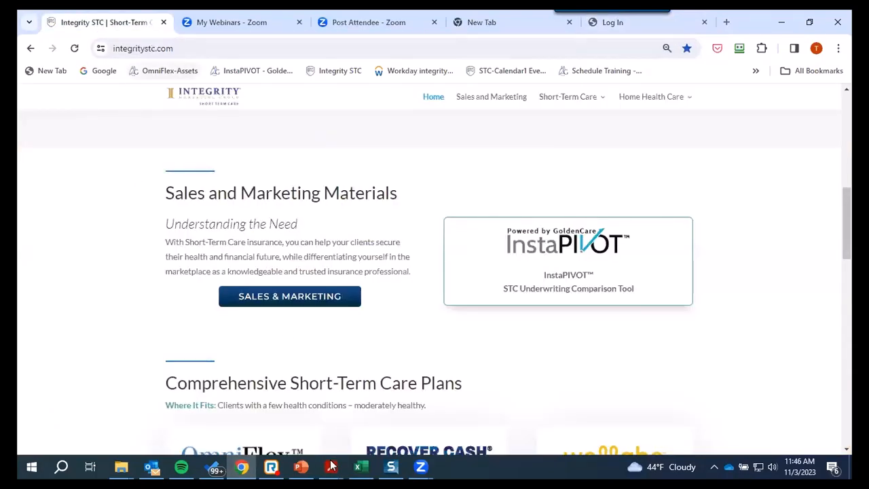
scroll(279, 299, "down", 5)
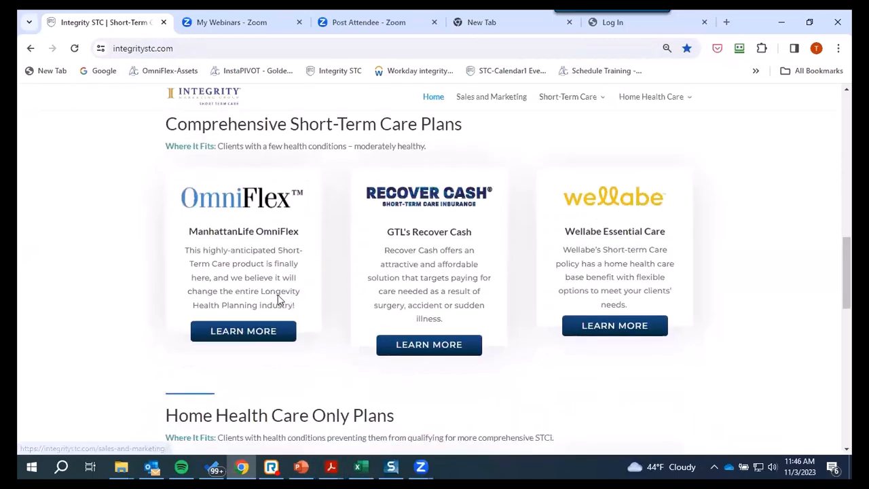
scroll(314, 301, "up", 2)
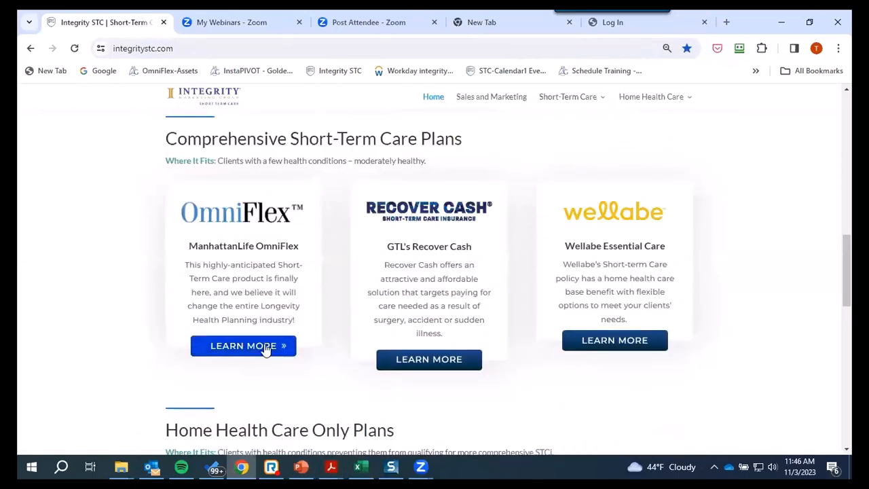
- Switch to the MLife-Short-term Care presentation in PowerPoint and start the slide show from the thank-you slide, number 21
left_click(301, 467)
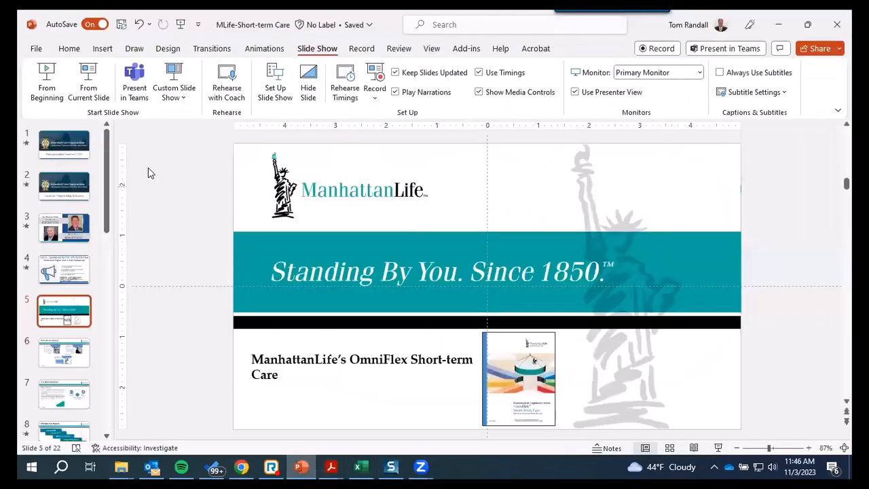
scroll(71, 409, "down", 1)
scroll(71, 409, "down", 10)
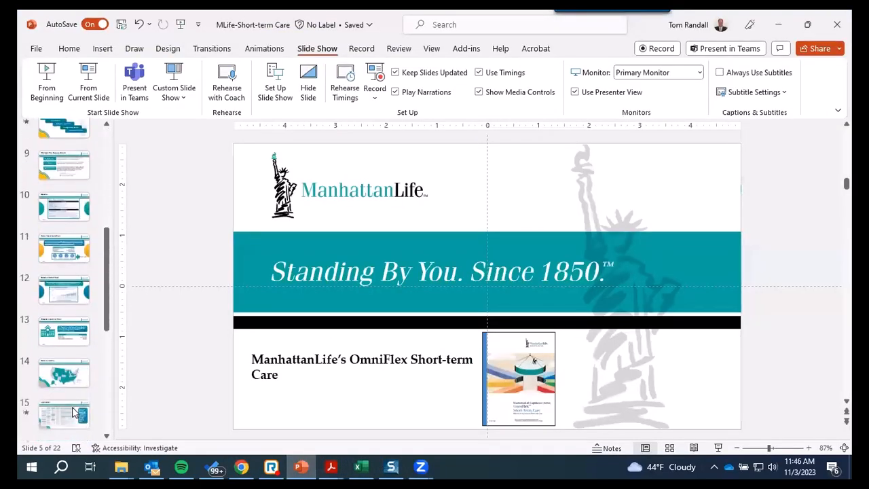
scroll(76, 406, "down", 2)
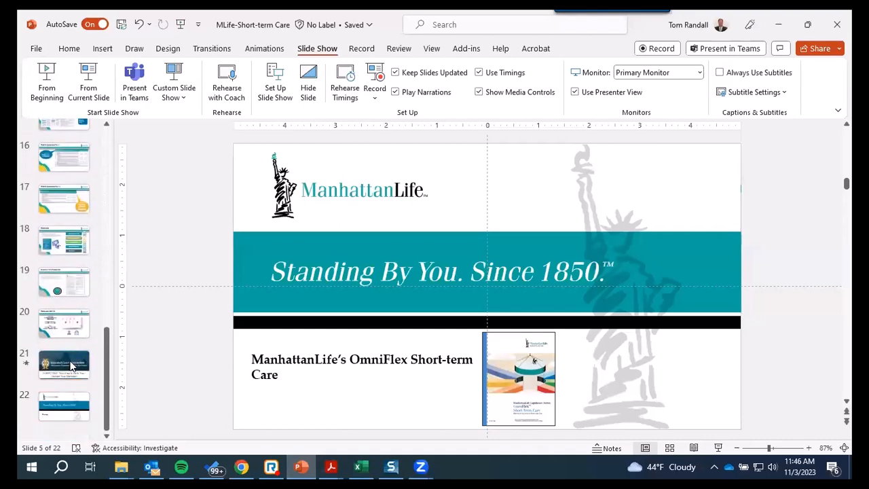
left_click(68, 367)
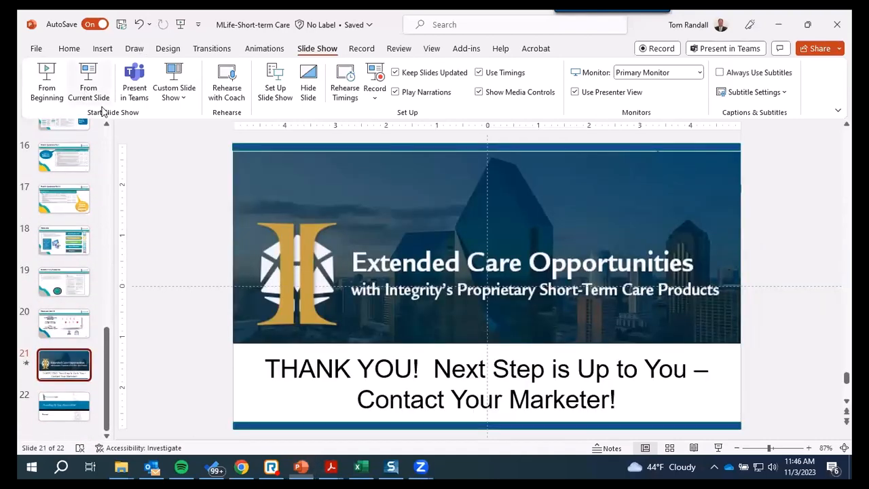
left_click(88, 91)
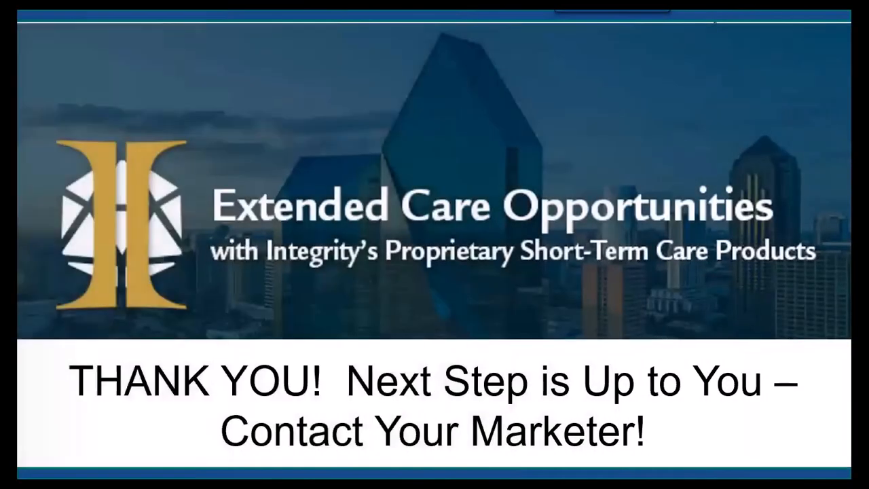